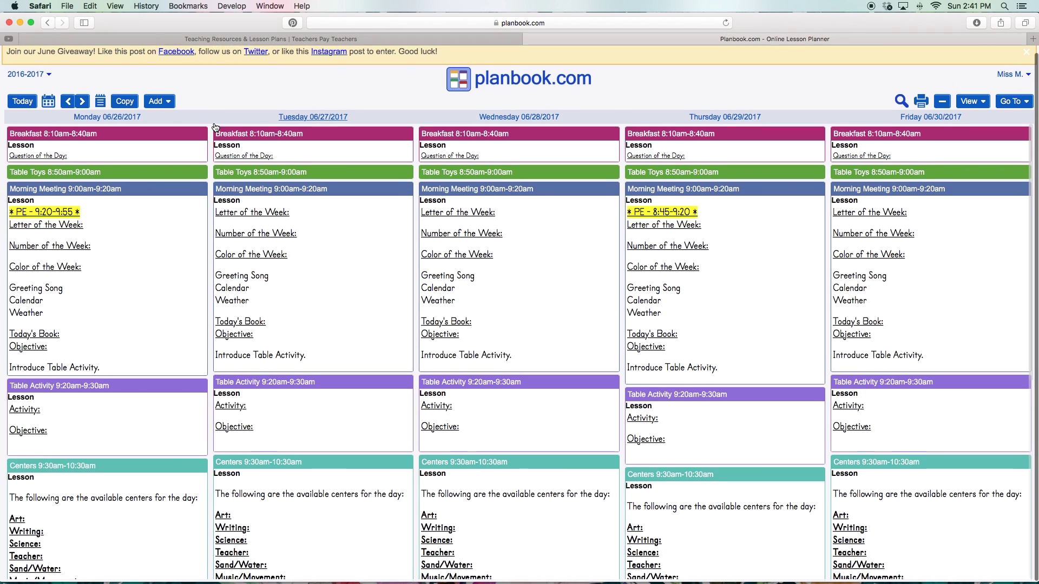
Go to the current week, then use the date picker to jump to September 7, 2016.
left_click(26, 105)
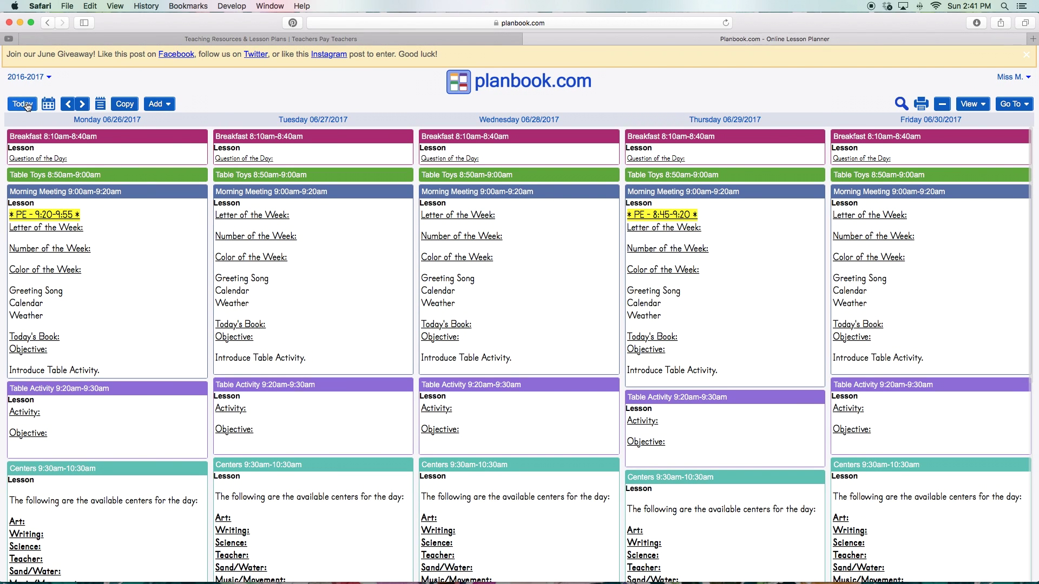
left_click(48, 104)
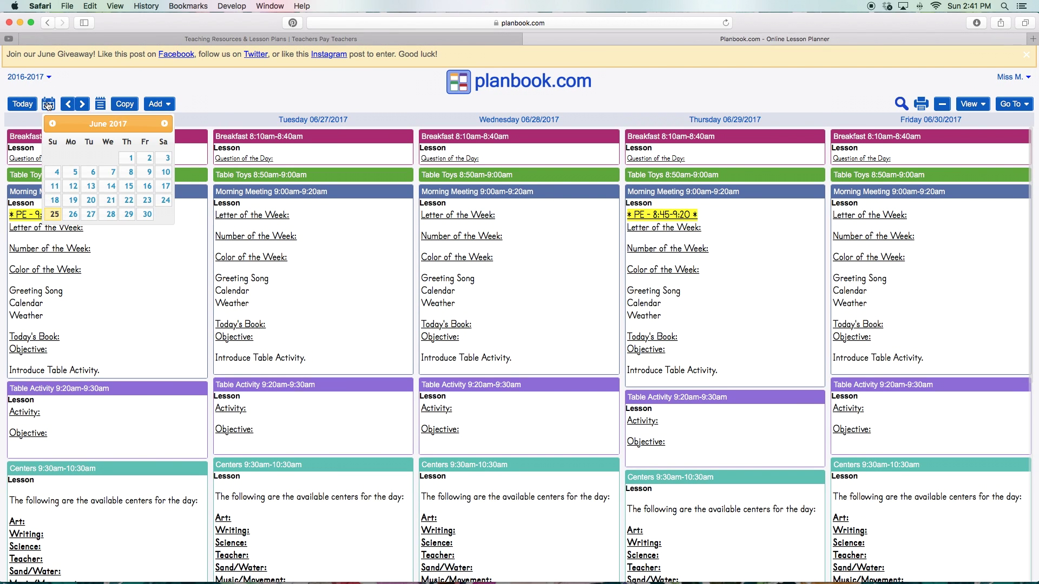
left_click(51, 124)
left_click(51, 124)
left_click(52, 124)
left_click(52, 124)
left_click(51, 124)
left_click(51, 124)
left_click(52, 124)
left_click(51, 124)
left_click(51, 124)
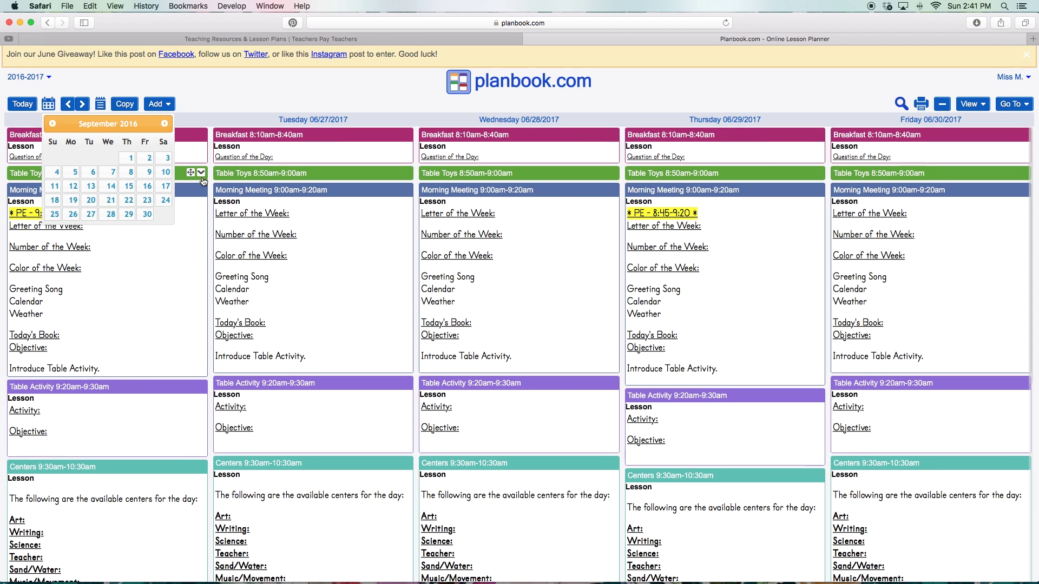
left_click(112, 173)
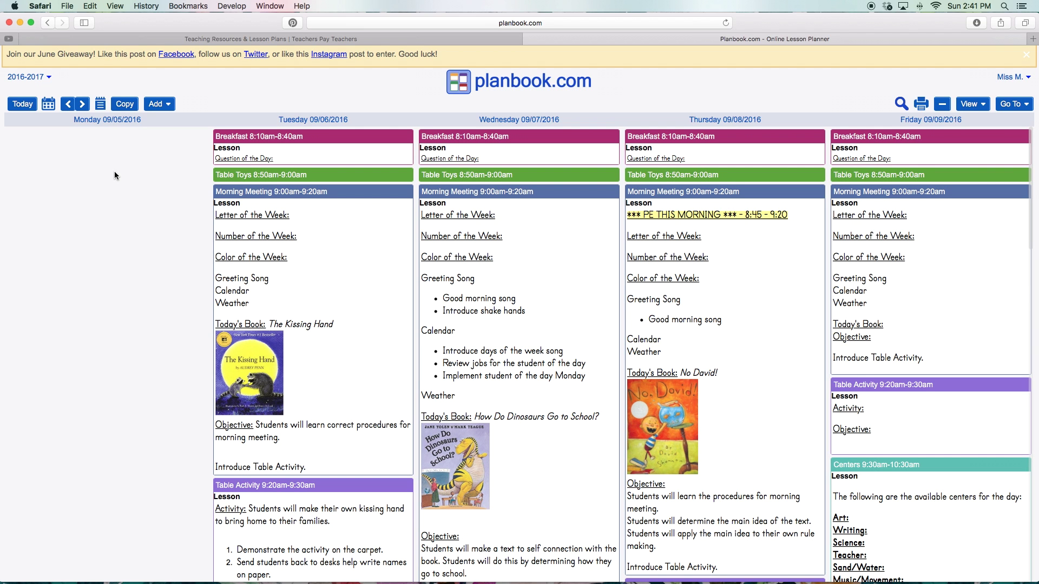
Examine the daily lesson plans for the week of September 5, 2016, including the morning meetings and table activities.
scroll(114, 172, "down", 6)
scroll(115, 176, "down", 4)
scroll(114, 176, "up", 10)
mouse_move(931, 155)
scroll(377, 145, "down", 2)
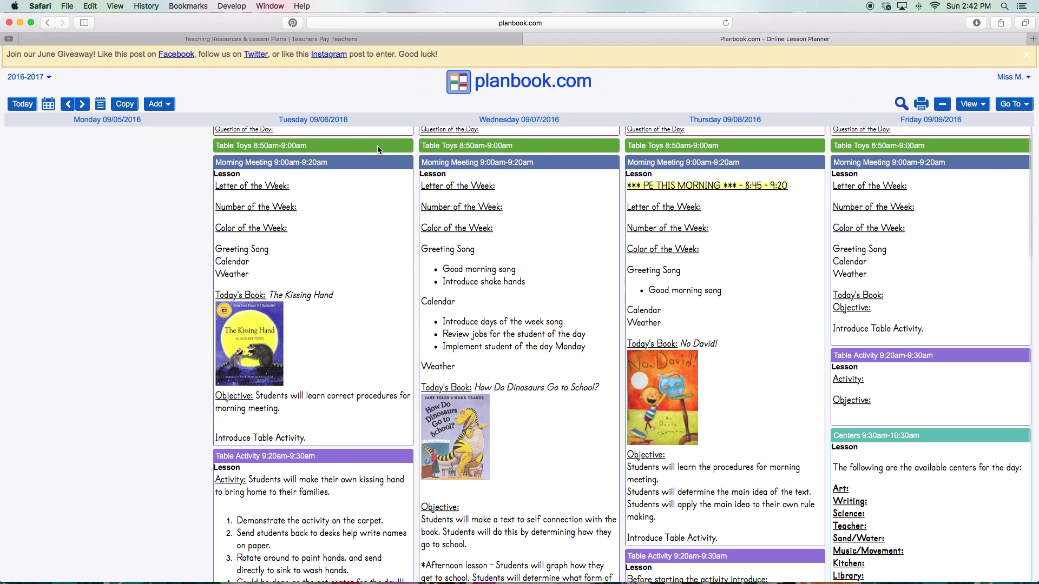
scroll(377, 145, "up", 2)
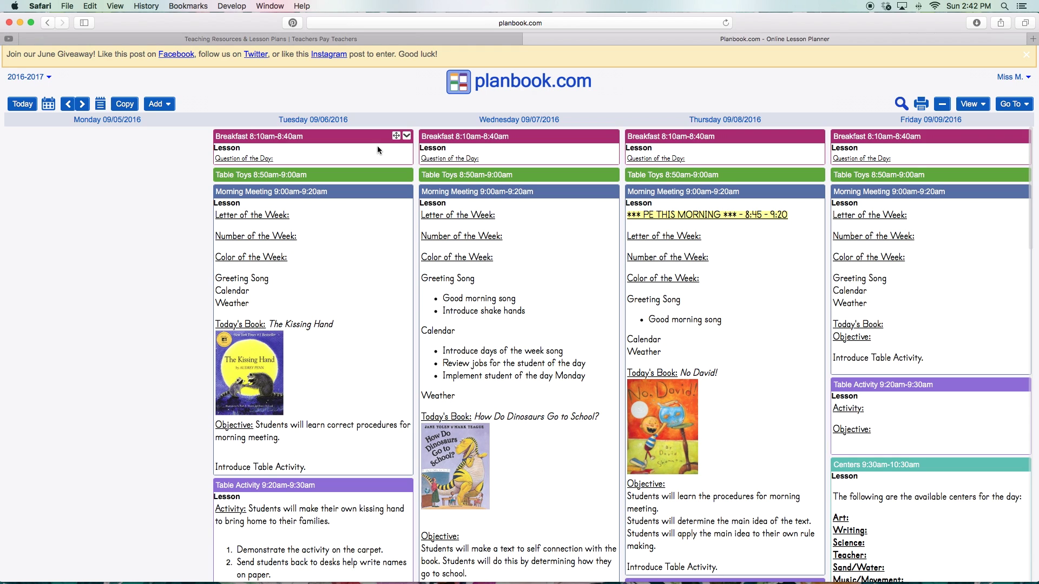
scroll(378, 145, "down", 3)
scroll(379, 151, "down", 10)
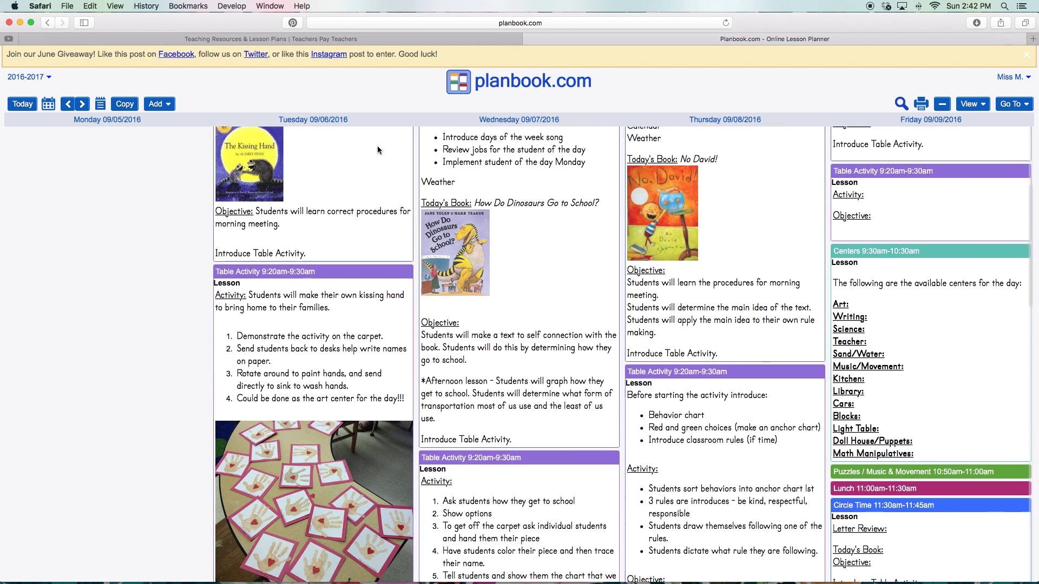
scroll(378, 146, "up", 13)
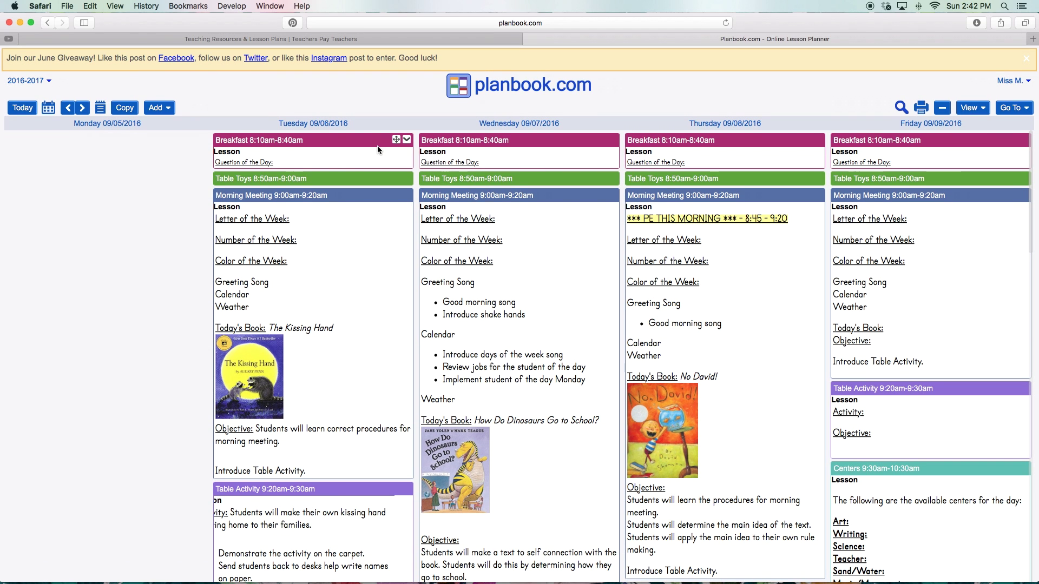
scroll(242, 142, "down", 1)
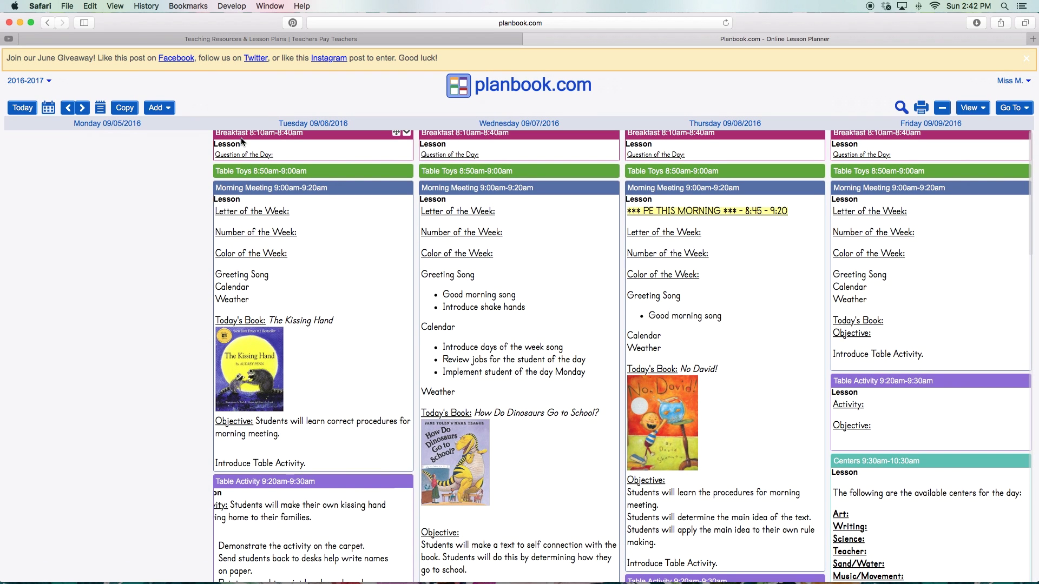
scroll(241, 142, "down", 2)
scroll(242, 140, "down", 4)
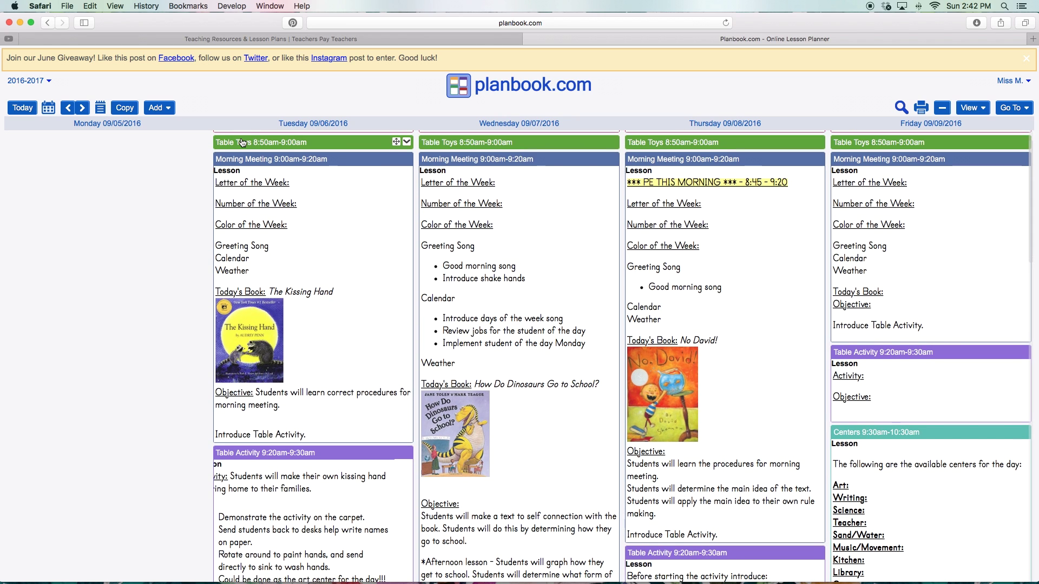
scroll(241, 142, "down", 3)
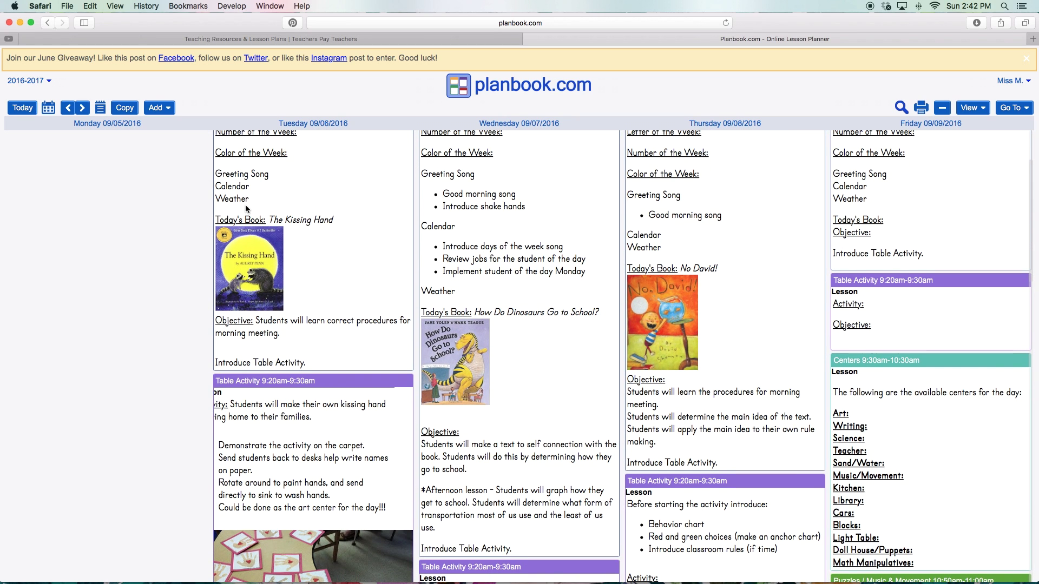
scroll(246, 206, "up", 8)
scroll(245, 206, "up", 2)
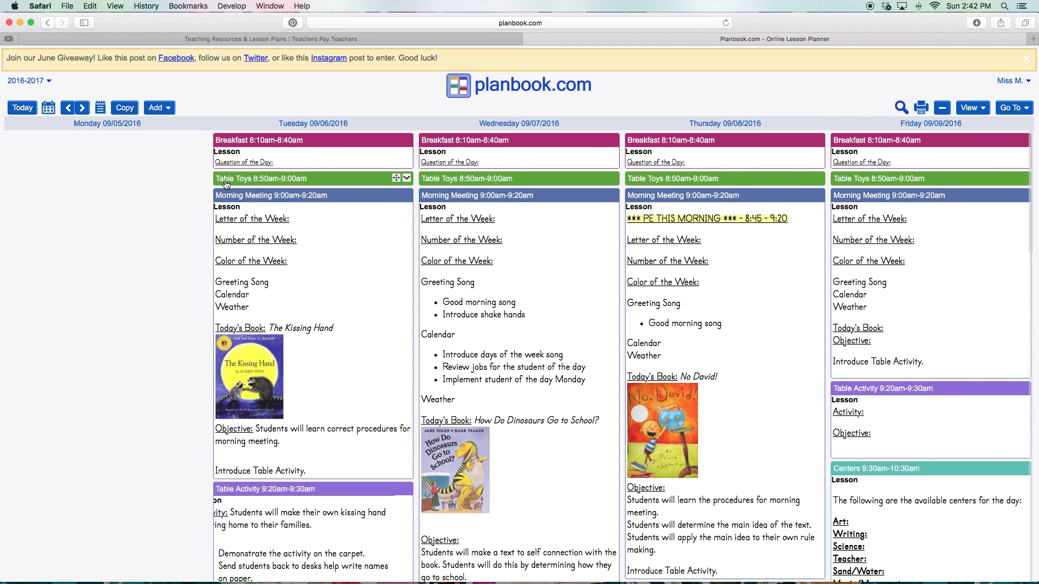
scroll(225, 179, "down", 2)
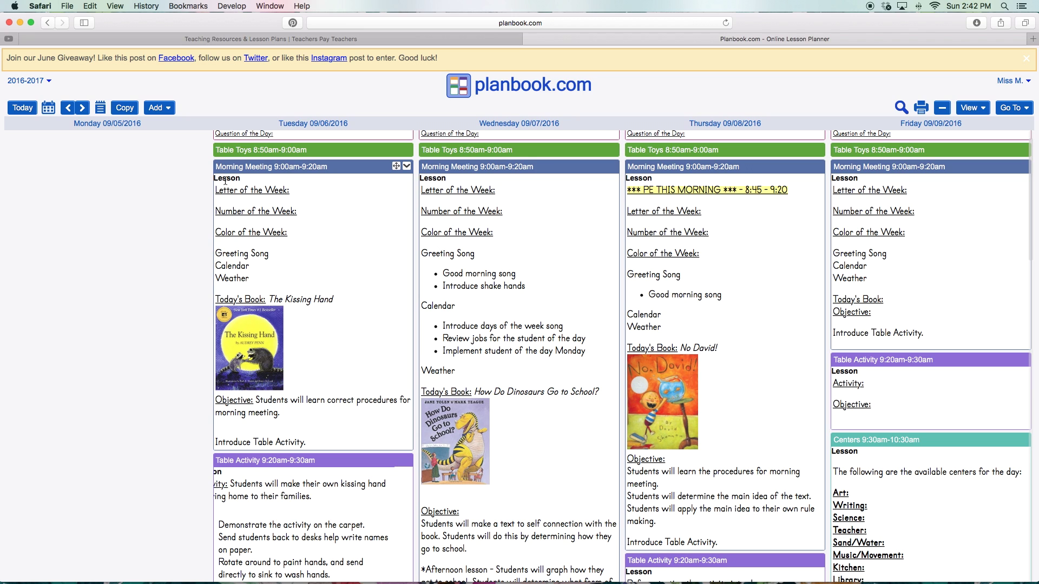
scroll(225, 181, "up", 2)
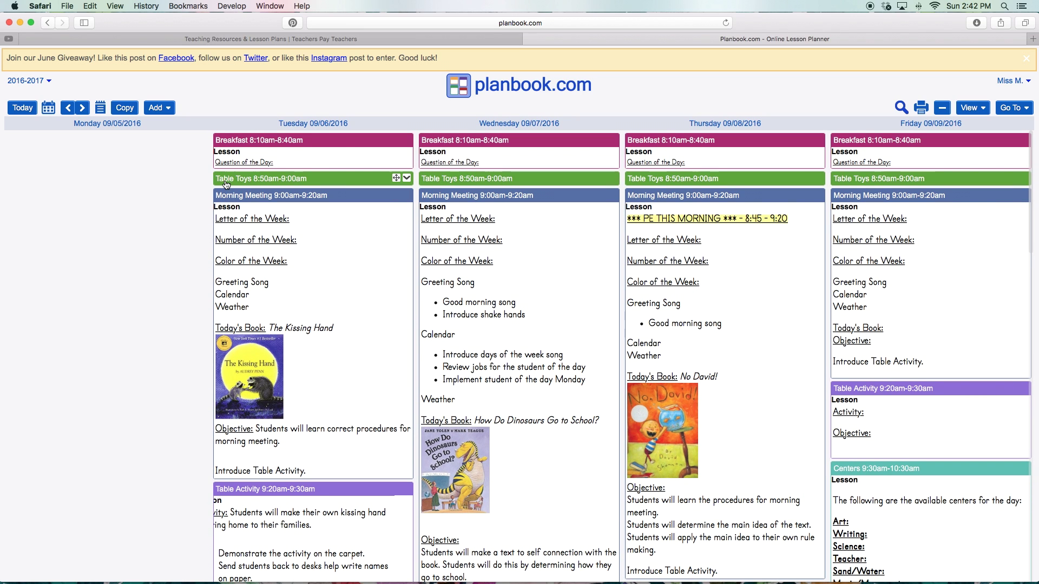
Copy the entire Morning Meeting lesson from Tuesday 09/06/2016.
scroll(303, 208, "down", 1)
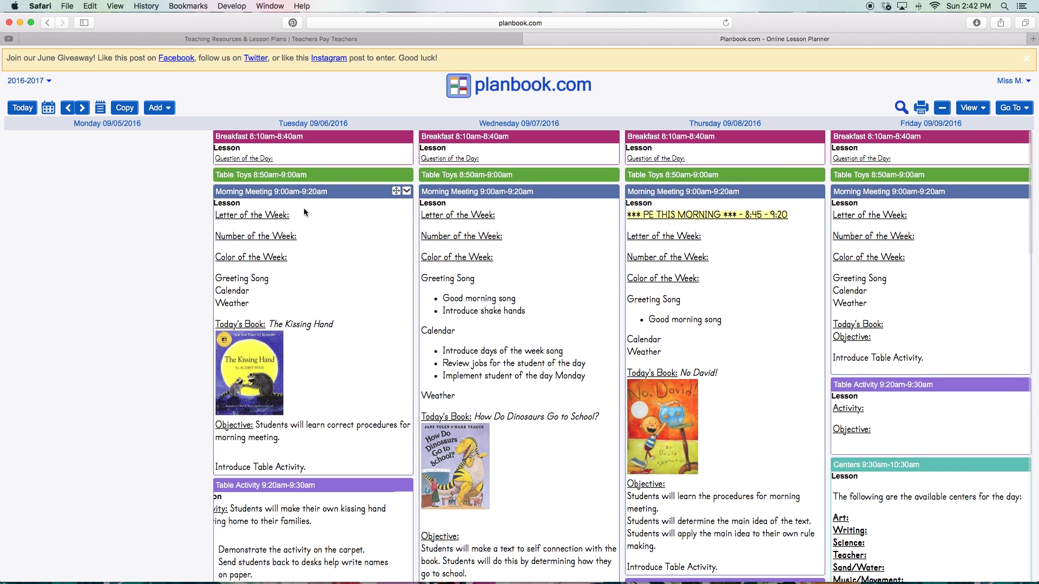
left_click(406, 191)
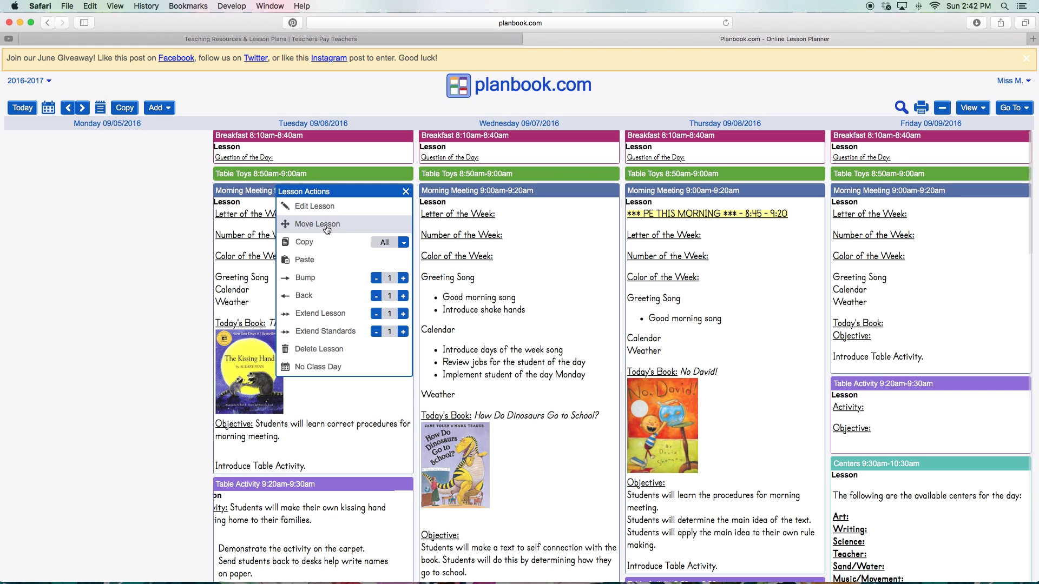
left_click(296, 242)
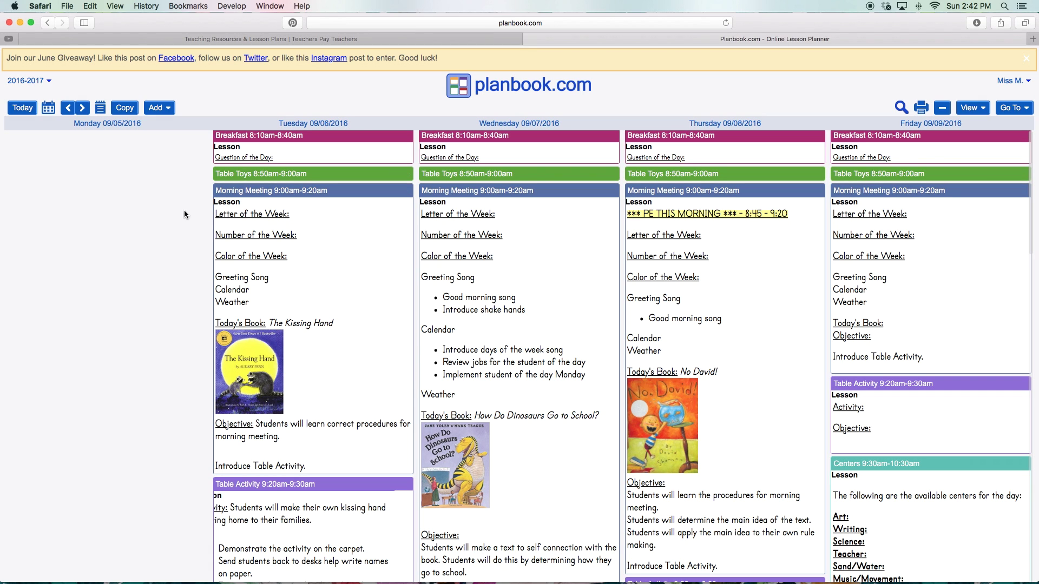
Use the date picker to move the planner ahead to Thursday, September 7, 2017.
scroll(174, 247, "down", 5)
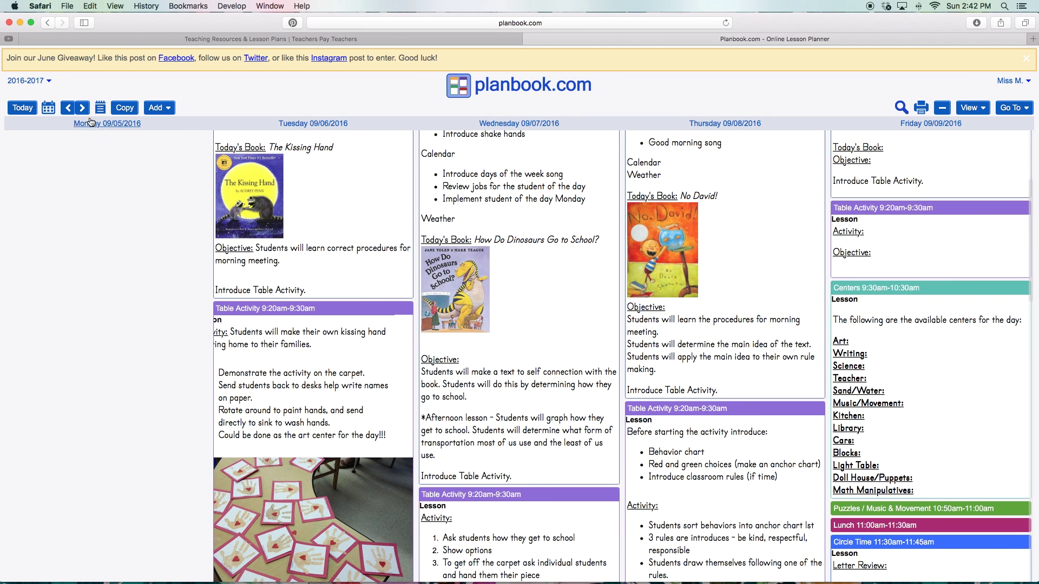
scroll(183, 188, "up", 5)
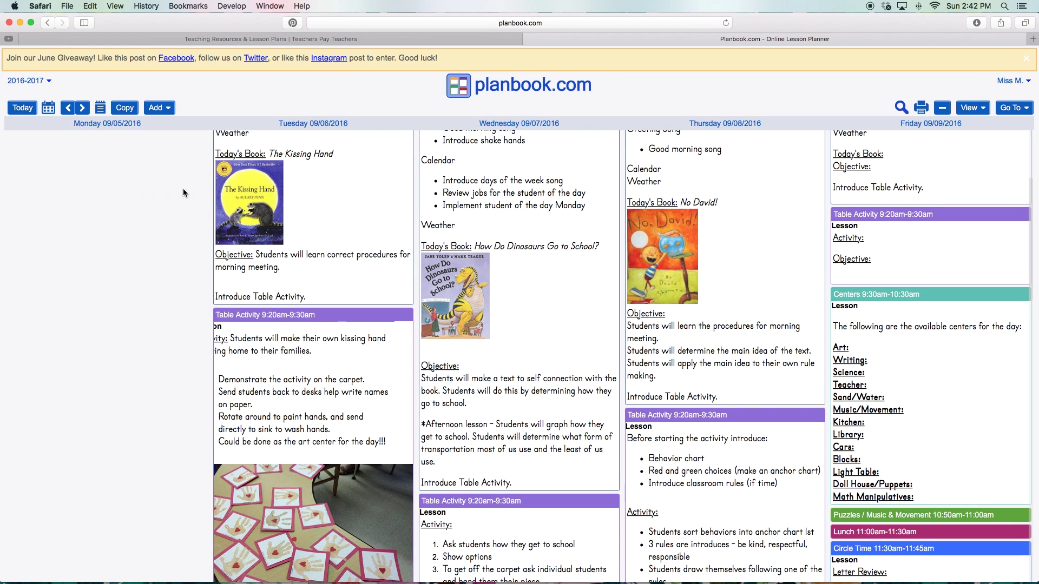
left_click(44, 111)
left_click(164, 128)
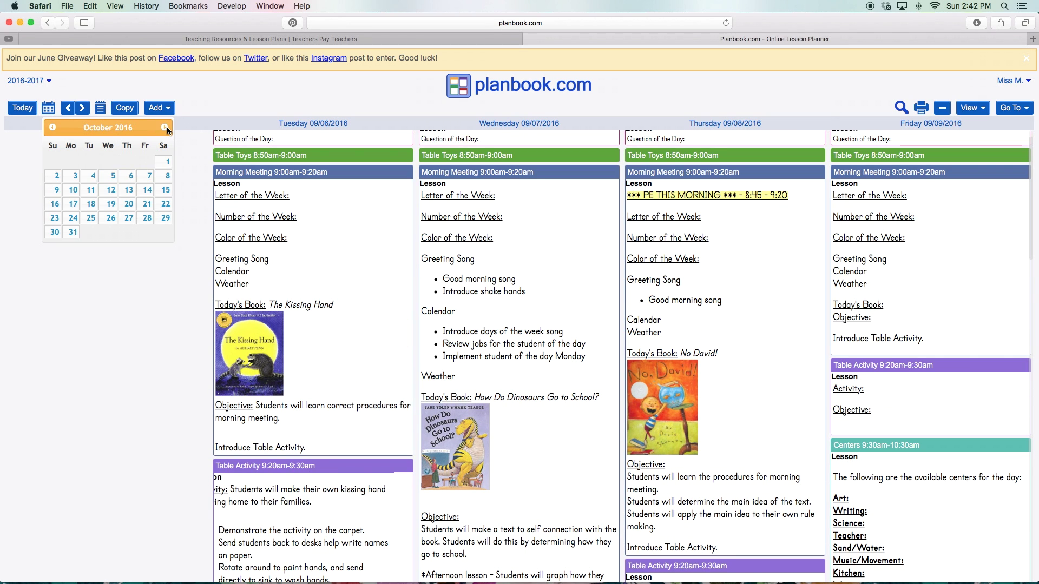
left_click(164, 128)
left_click(164, 128)
left_click(165, 128)
left_click(165, 128)
left_click(165, 128)
left_click(165, 127)
left_click(164, 128)
left_click(165, 128)
left_click(164, 128)
left_click(165, 127)
left_click(164, 127)
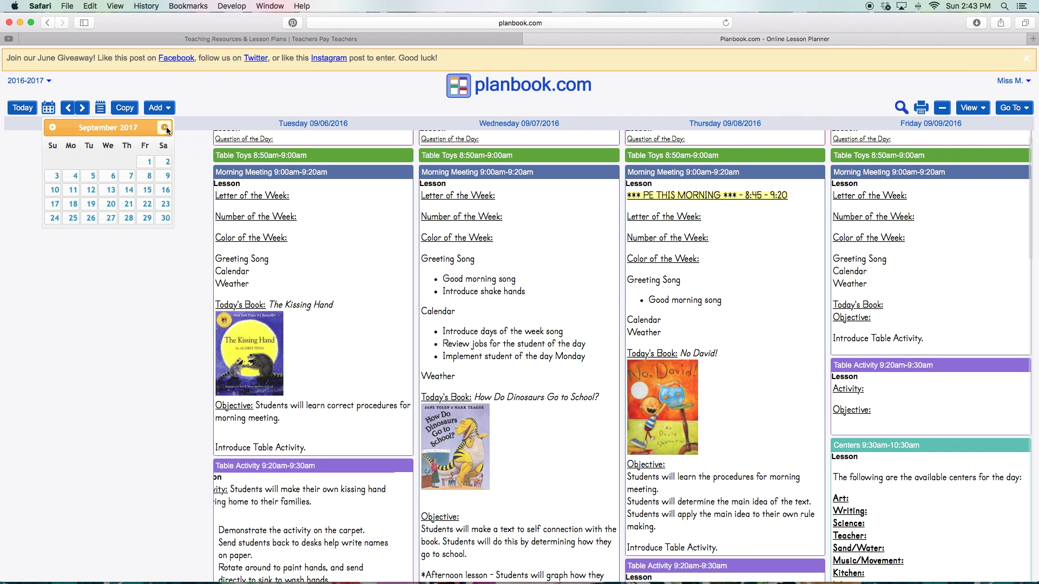
scroll(138, 189, "down", 1)
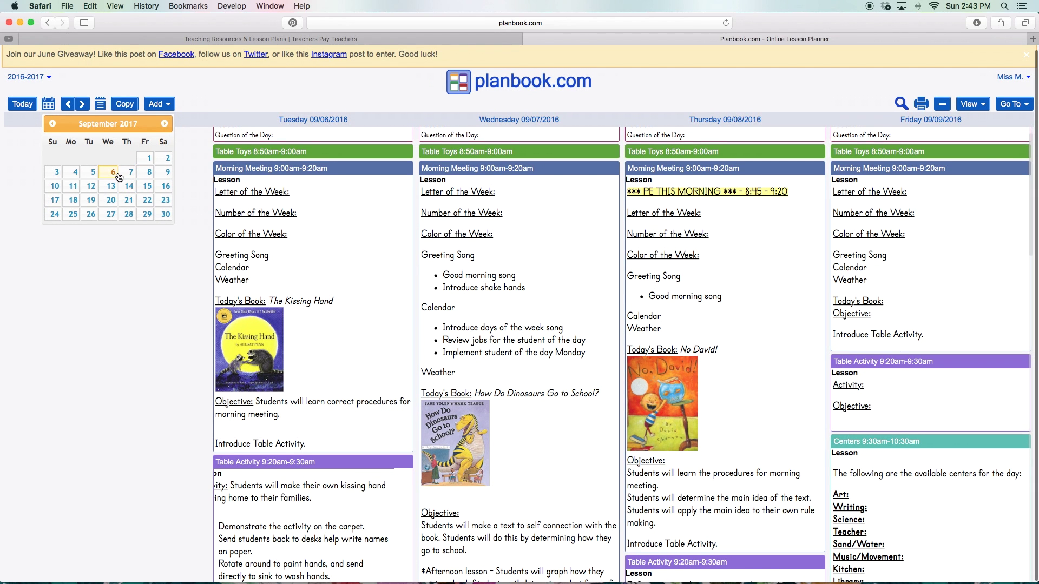
scroll(127, 177, "up", 1)
left_click(131, 179)
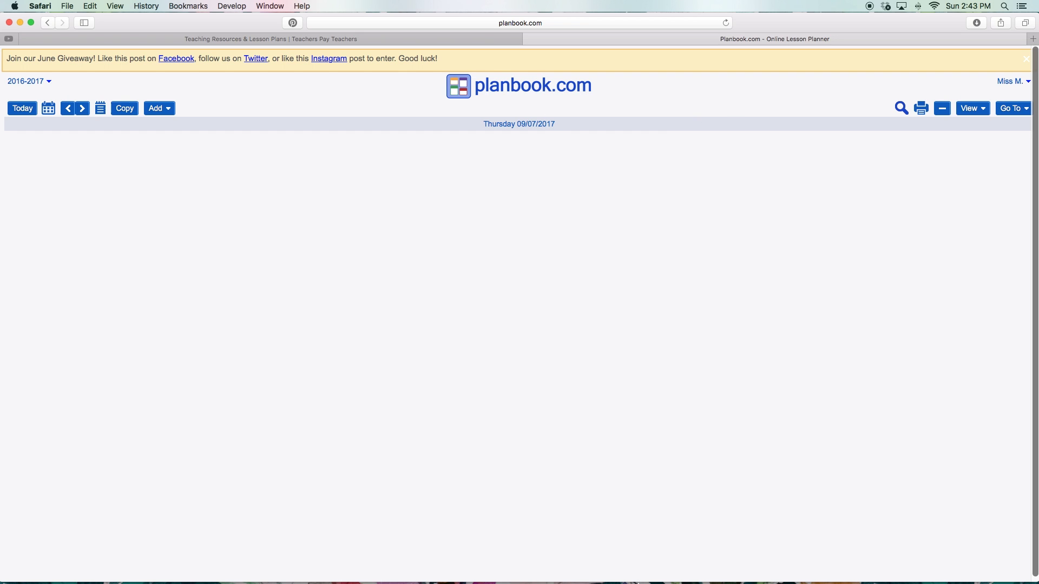
Examine the schedule blocks and lesson templates for Thursday 09/07/2017 and Friday 09/08/2017, from Breakfast through the afternoon.
mouse_move(672, 571)
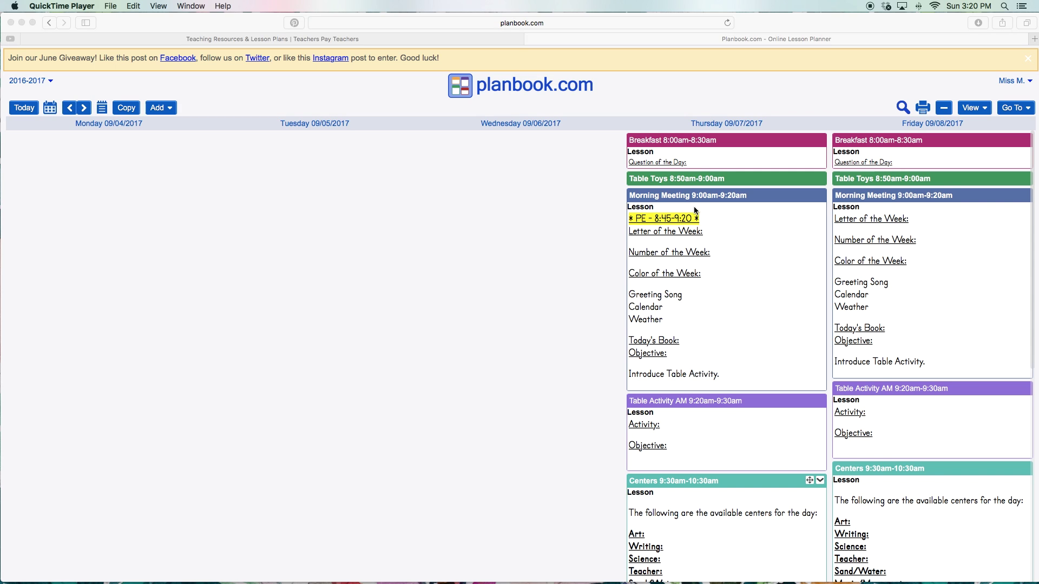
scroll(695, 208, "down", 1)
scroll(694, 207, "down", 2)
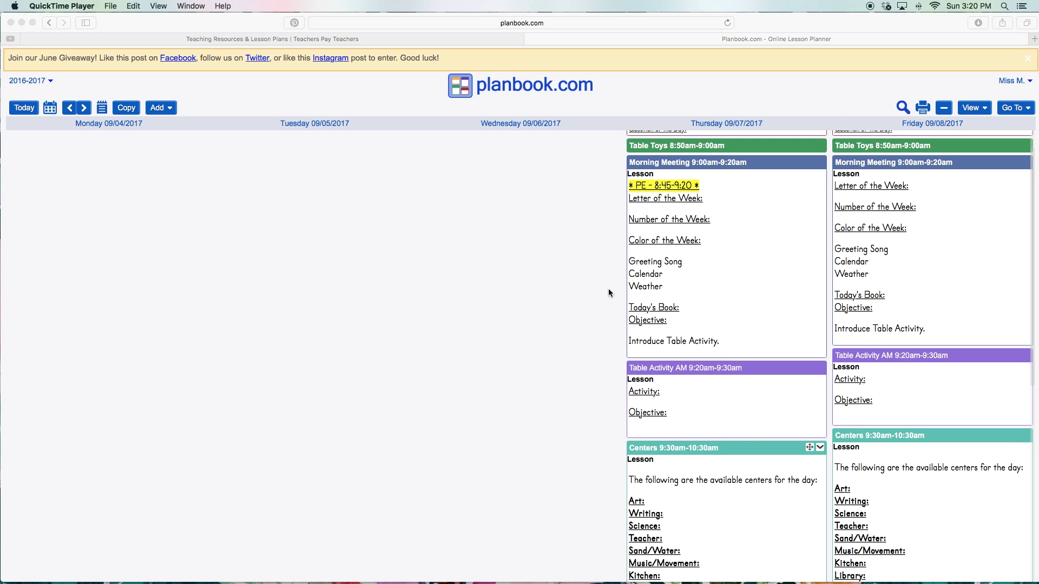
scroll(696, 340, "down", 5)
scroll(709, 284, "down", 2)
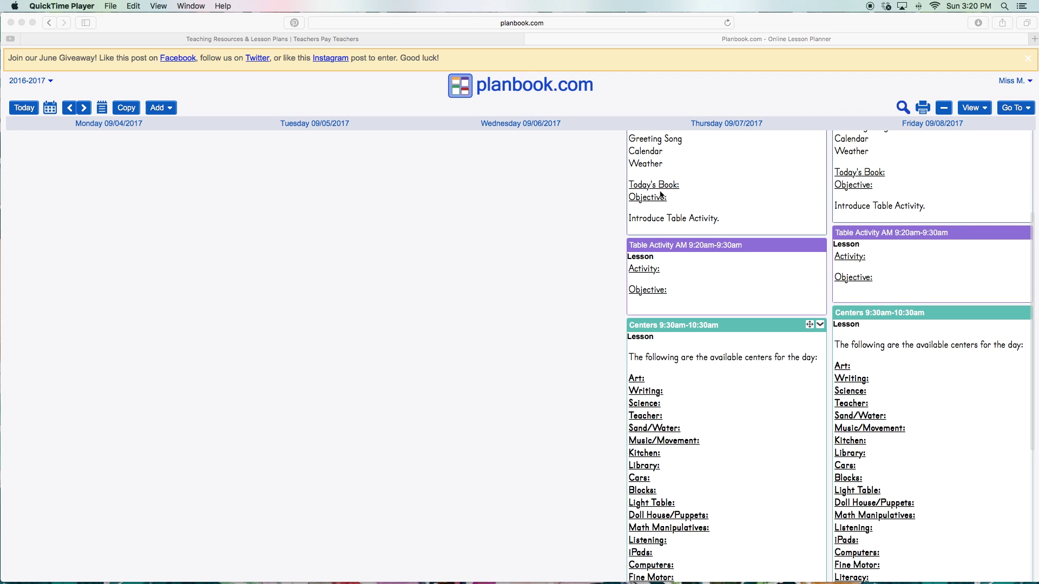
scroll(660, 194, "down", 9)
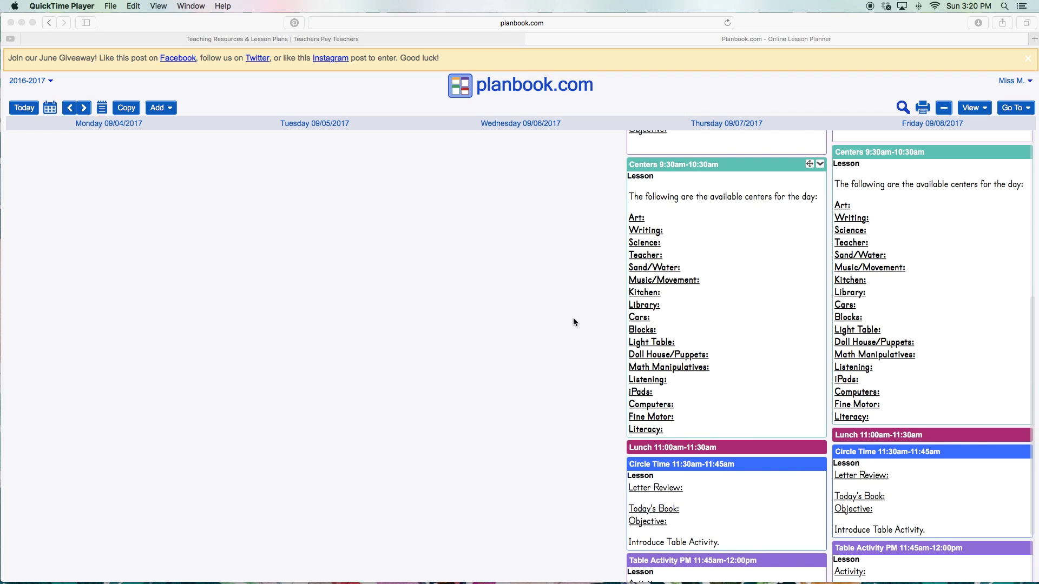
scroll(573, 319, "down", 2)
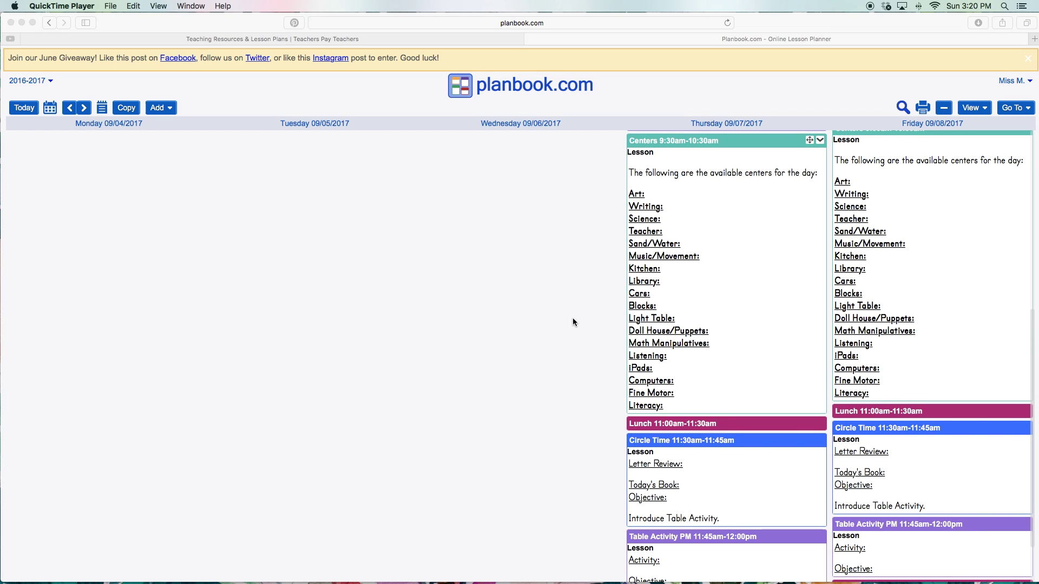
scroll(573, 322, "down", 3)
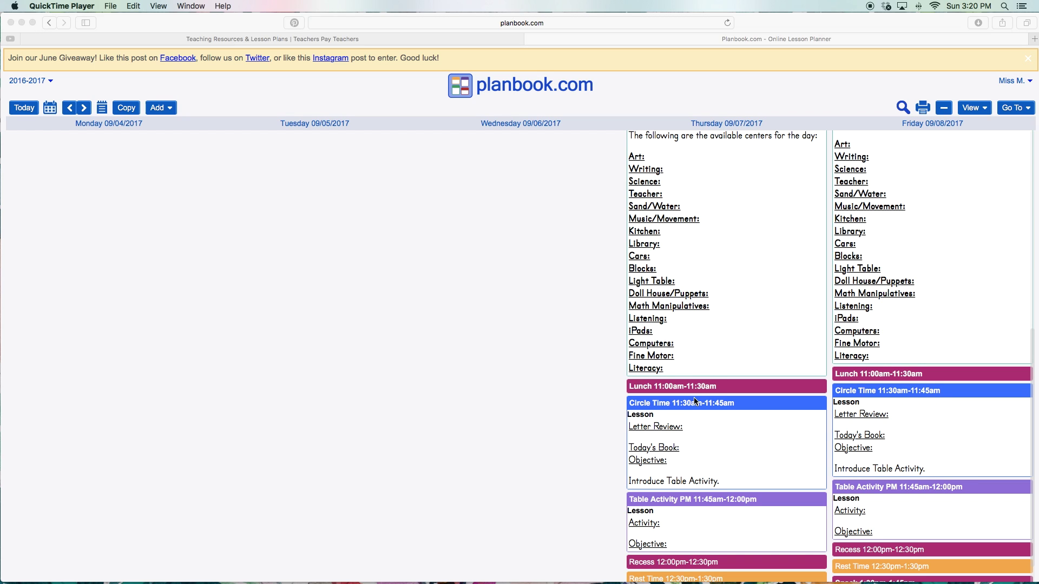
scroll(693, 402, "down", 3)
scroll(709, 469, "down", 1)
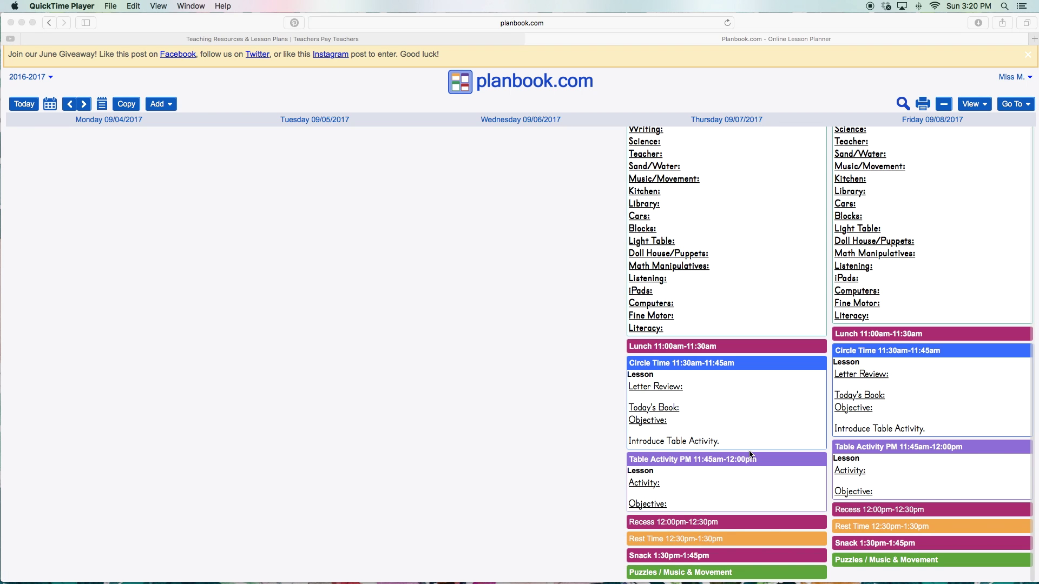
scroll(388, 428, "up", 10)
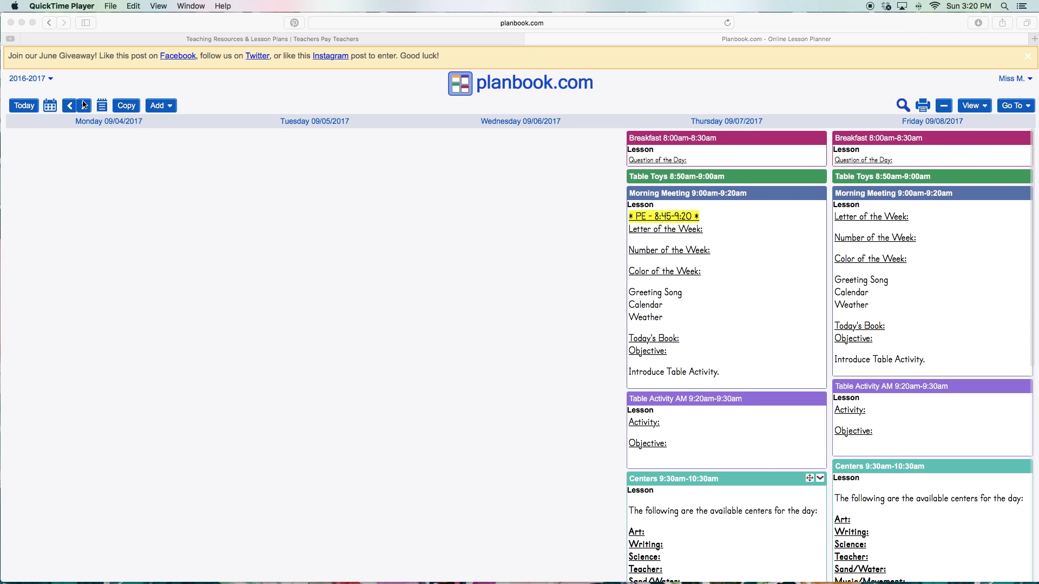
Review the lesson templates for the week of 09/11/2017 and return to the week of 09/04/2017.
left_click(130, 121)
left_click(84, 107)
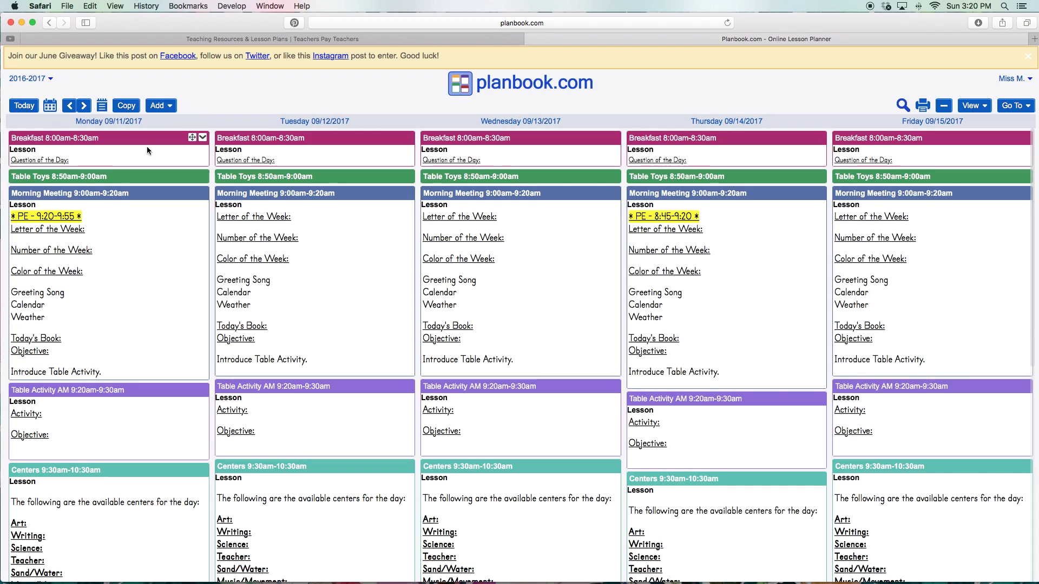
scroll(147, 150, "down", 4)
scroll(147, 150, "down", 10)
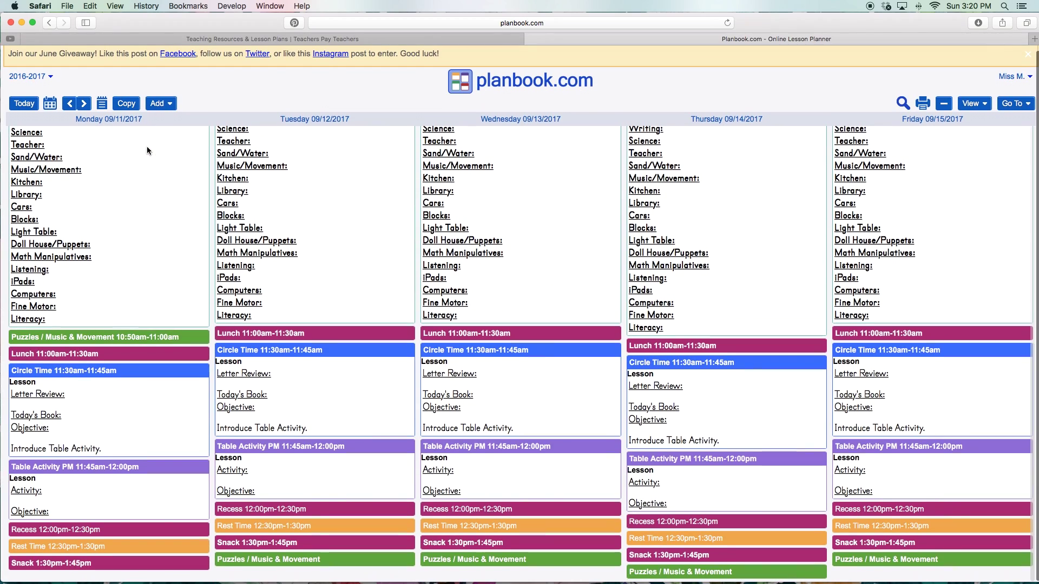
scroll(147, 147, "up", 14)
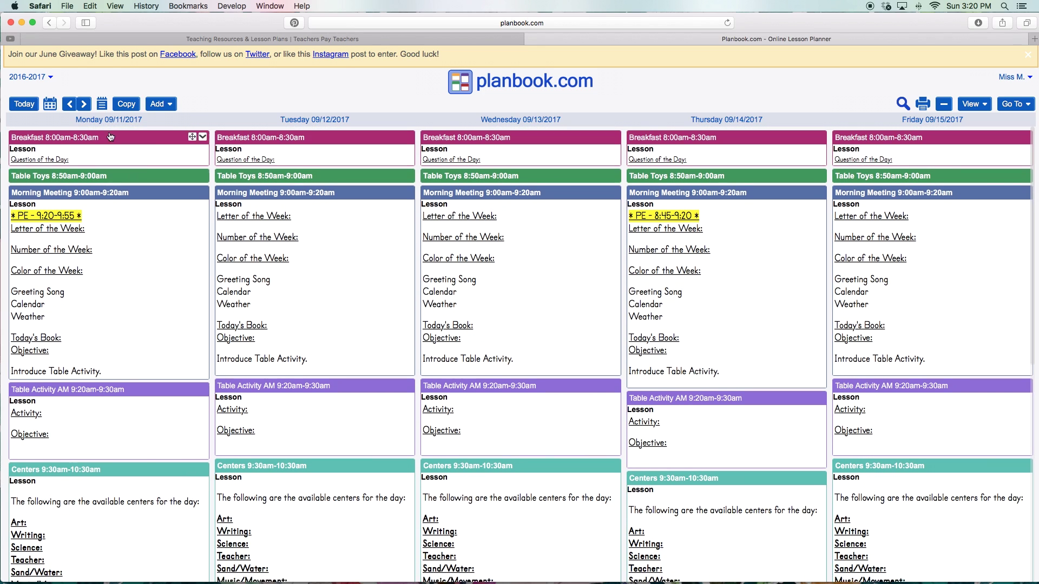
left_click(70, 107)
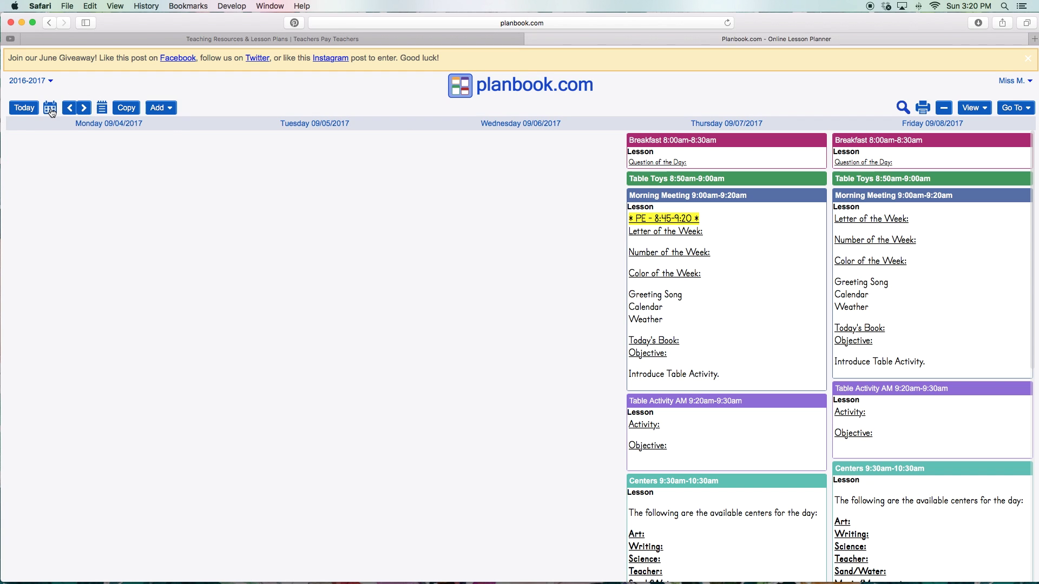
Use the date picker to take the planner back to Thursday, September 8, 2016.
left_click(50, 107)
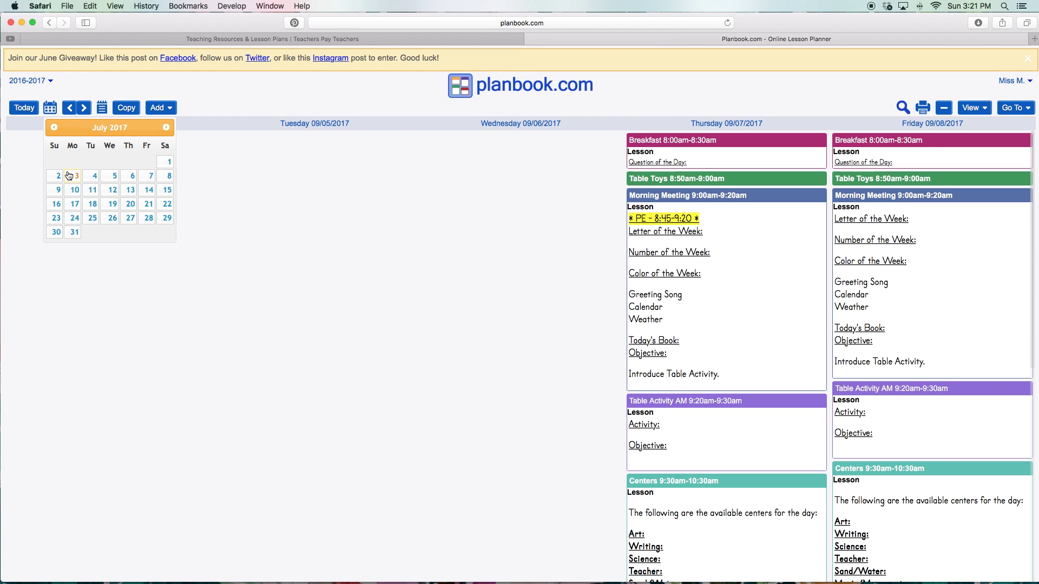
left_click(53, 128)
left_click(55, 127)
left_click(54, 127)
left_click(55, 127)
left_click(54, 127)
left_click(55, 128)
left_click(55, 127)
left_click(55, 127)
left_click(55, 127)
left_click(55, 127)
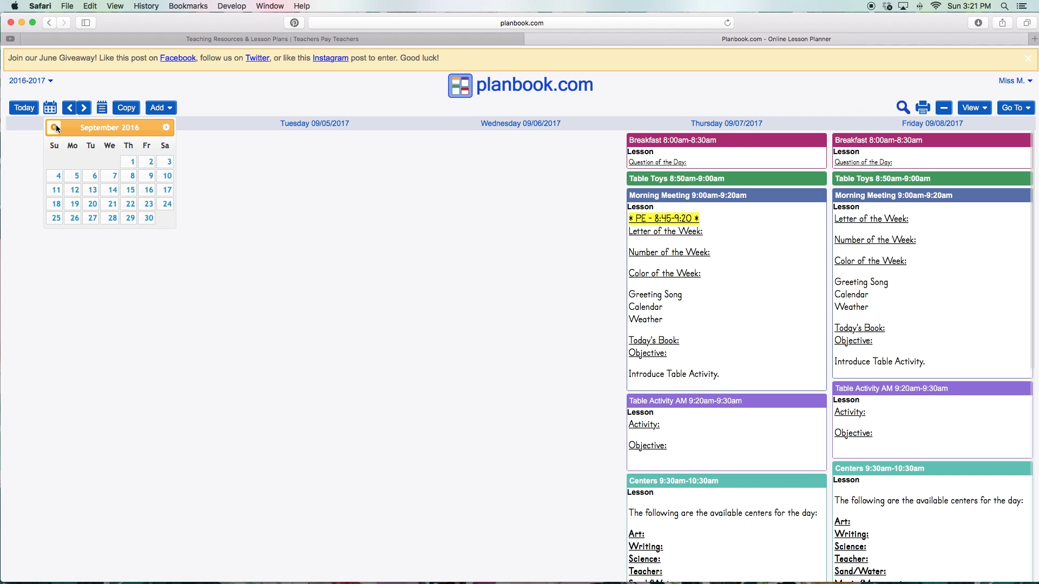
left_click(124, 178)
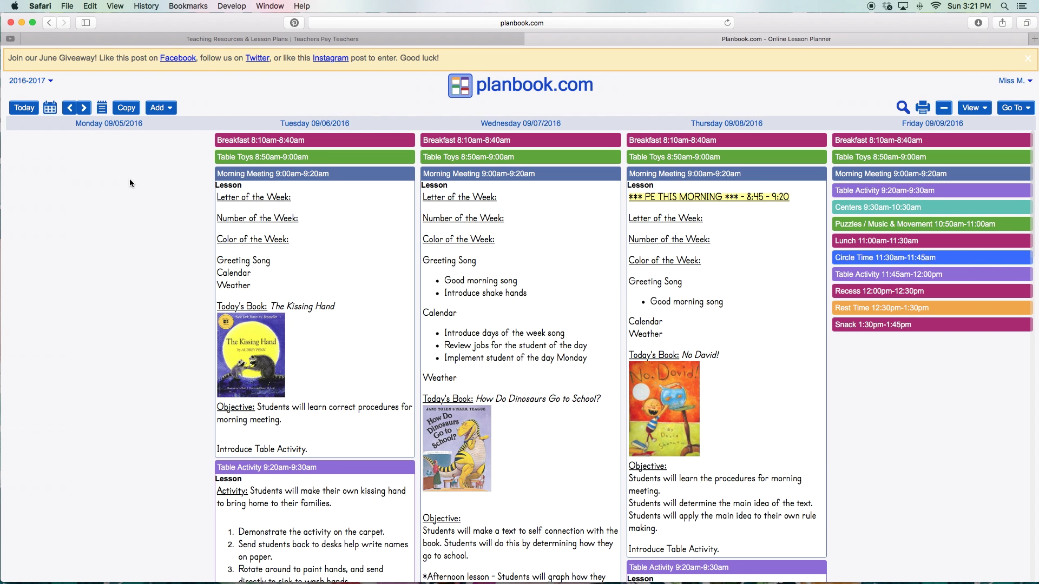
Copy the entire Morning Meeting lesson from Tuesday 09/06/2016.
scroll(295, 206, "down", 1)
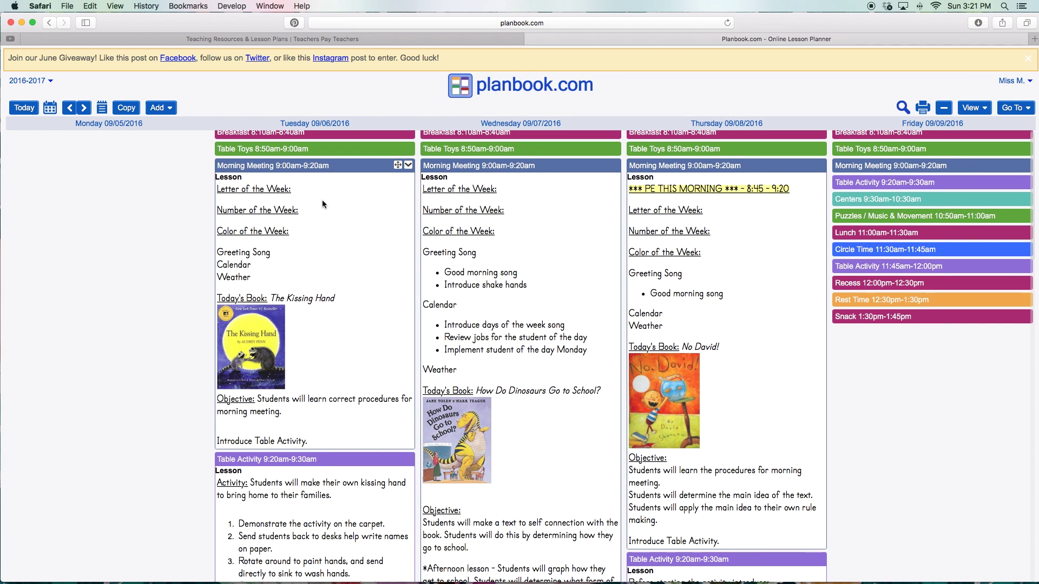
scroll(403, 171, "up", 1)
left_click(410, 176)
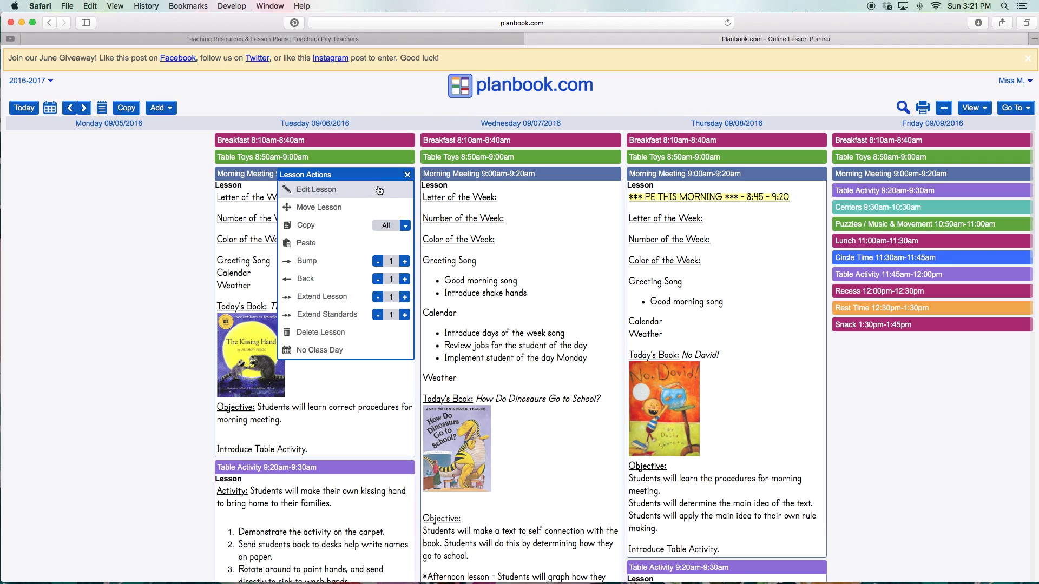
left_click(314, 226)
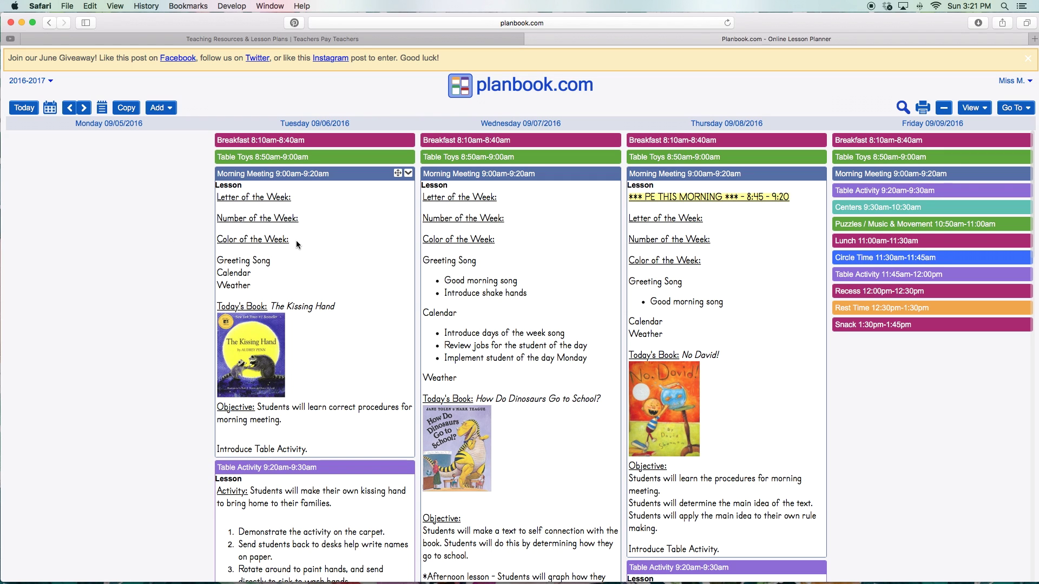
Review the Morning Meeting and Table Activity lessons from 09/06/2016 to 09/08/2016, then view the week of 09/12/2016.
scroll(296, 242, "down", 1)
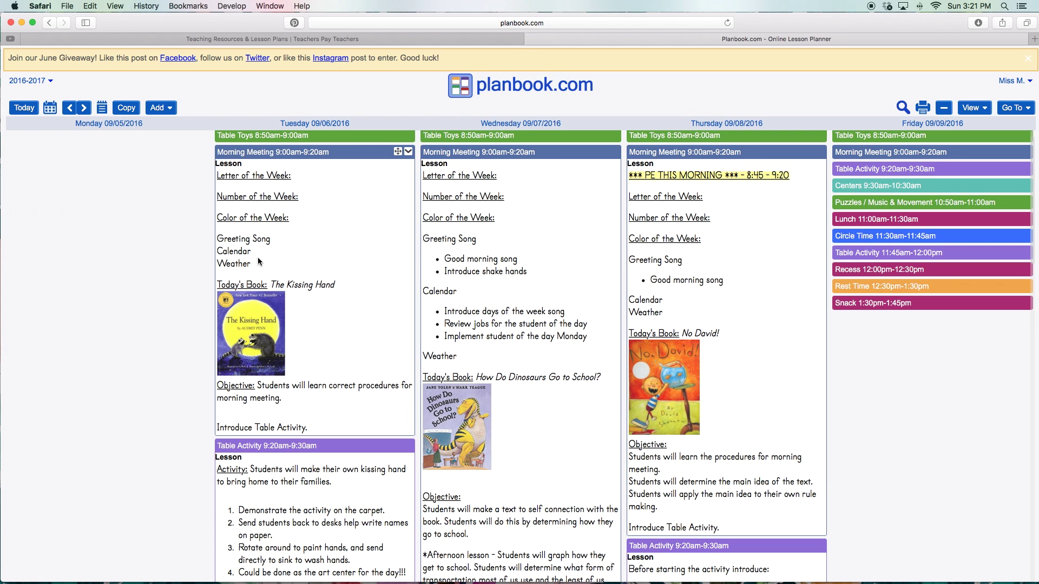
scroll(258, 262, "down", 1)
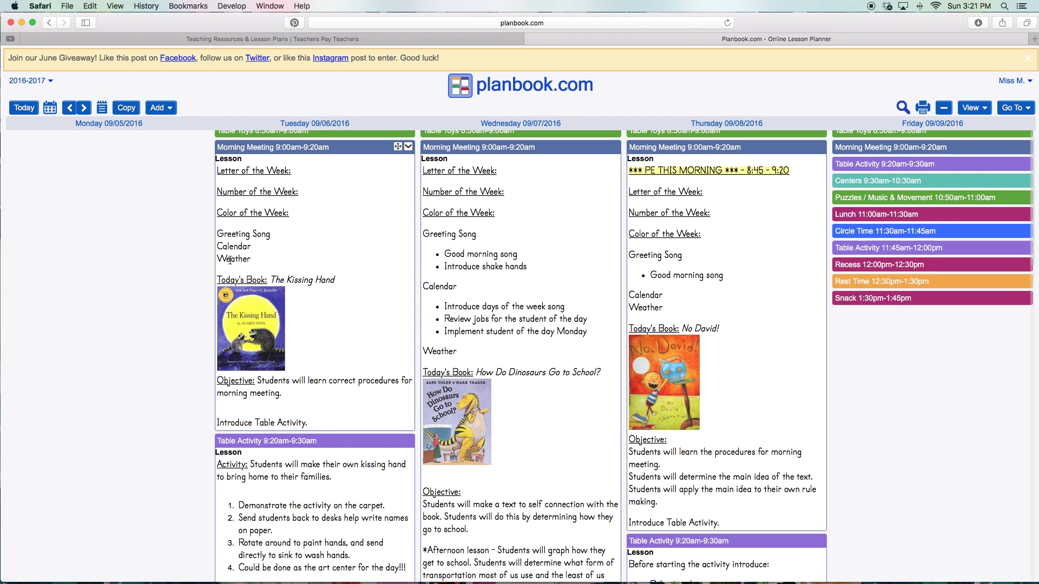
scroll(230, 260, "down", 4)
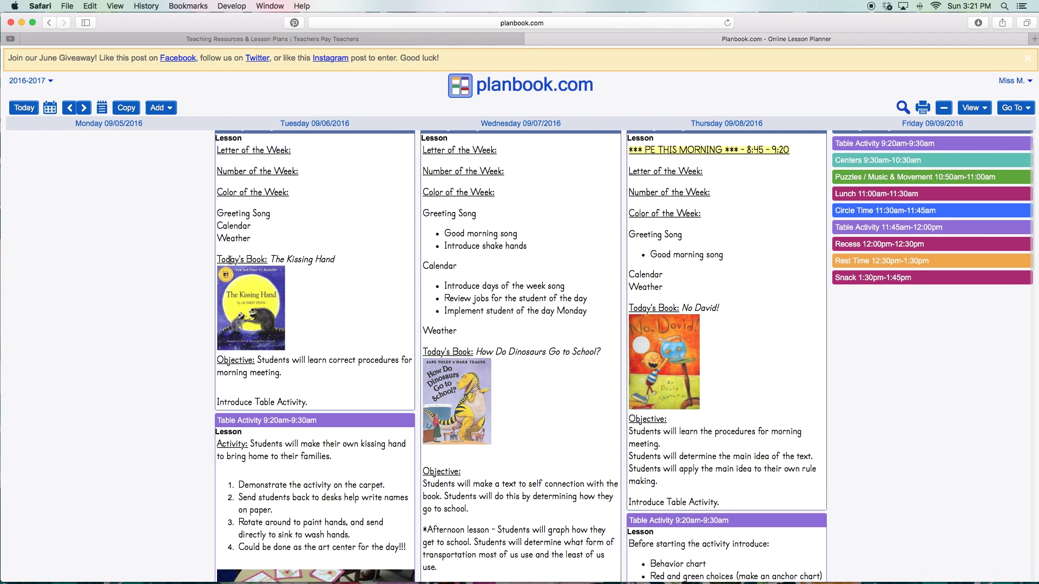
scroll(277, 261, "down", 8)
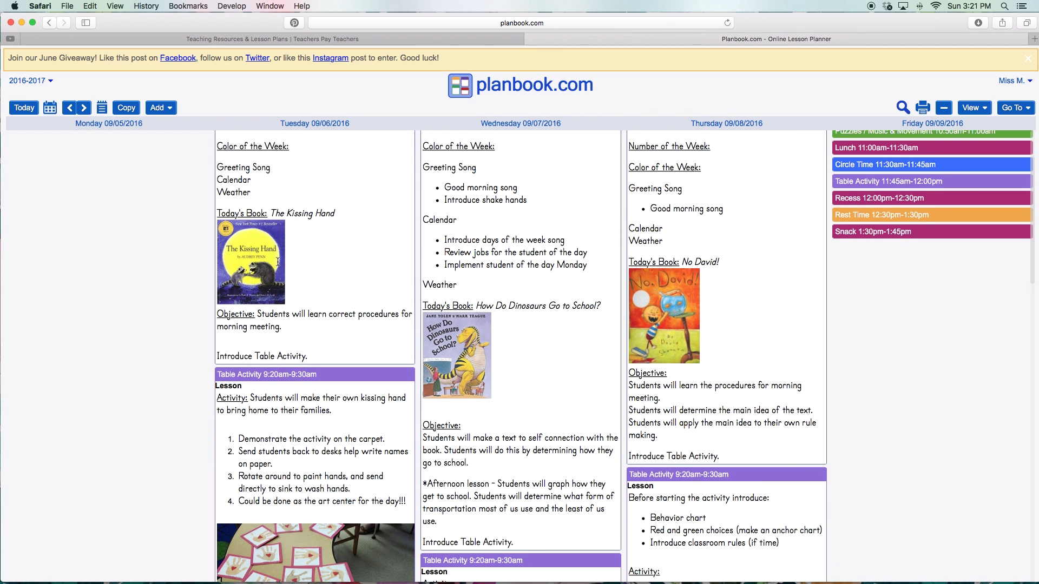
scroll(306, 304, "up", 10)
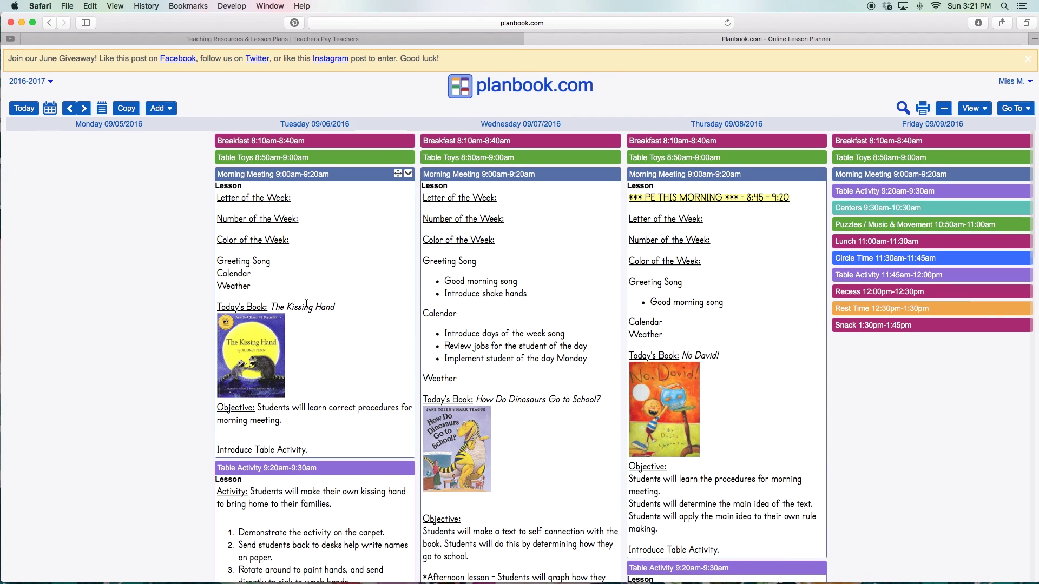
scroll(306, 183, "down", 20)
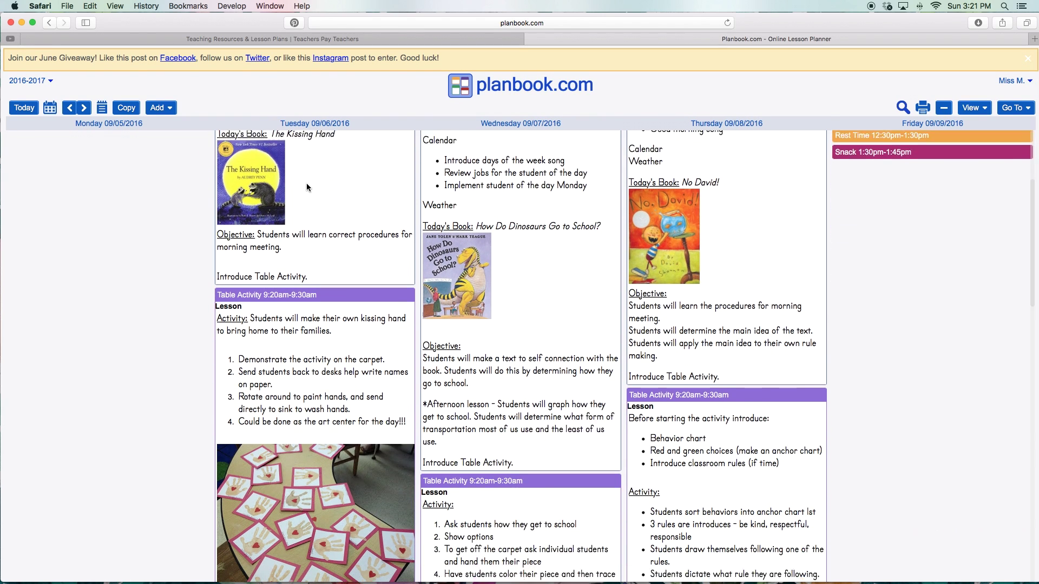
scroll(210, 210, "up", 20)
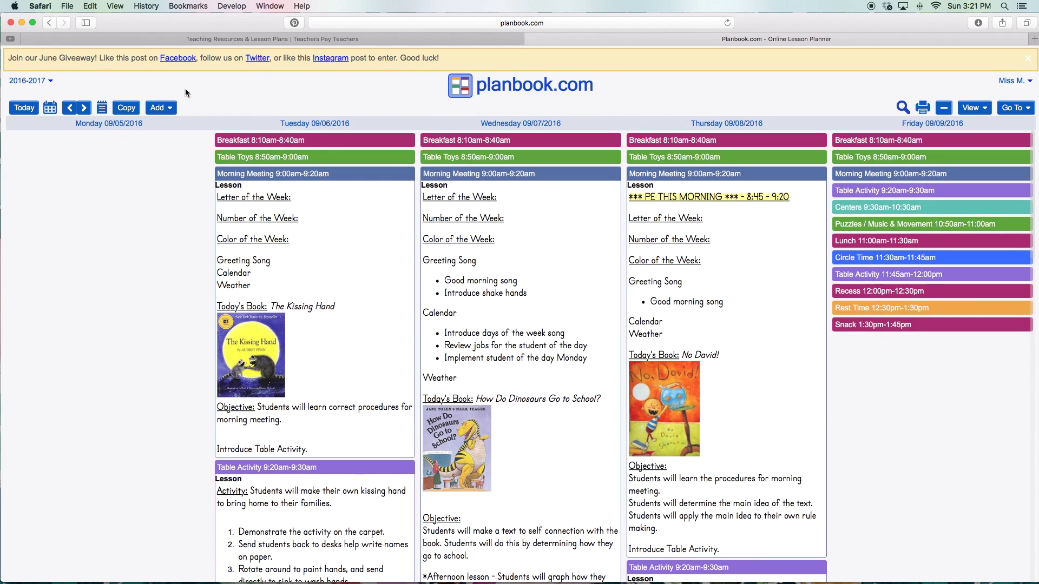
left_click(85, 109)
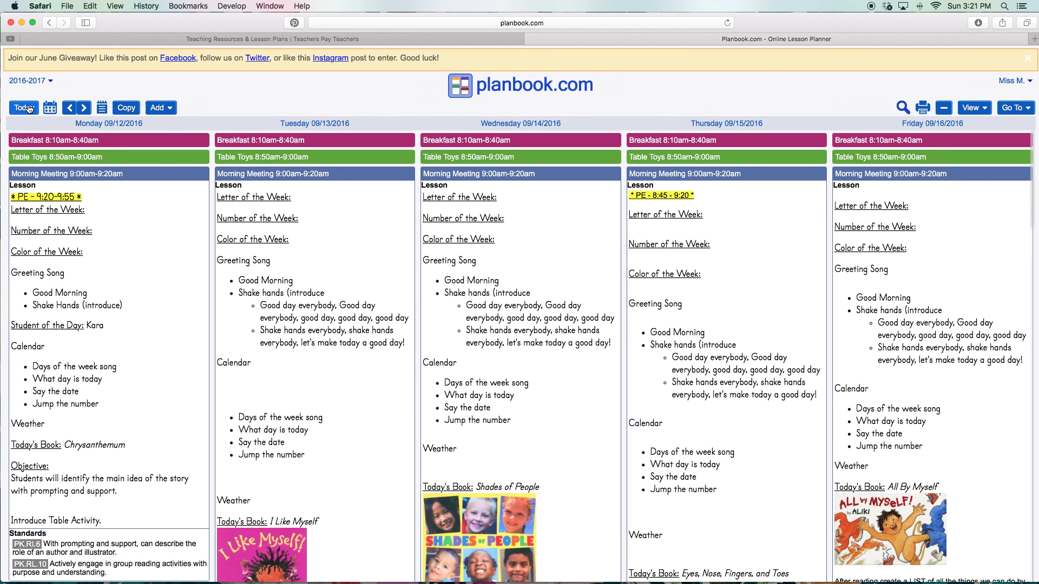
Jump to Thursday, September 7, 2017 with the date picker.
left_click(49, 108)
left_click(165, 127)
left_click(164, 128)
left_click(164, 128)
left_click(164, 127)
left_click(165, 127)
left_click(165, 127)
left_click(162, 127)
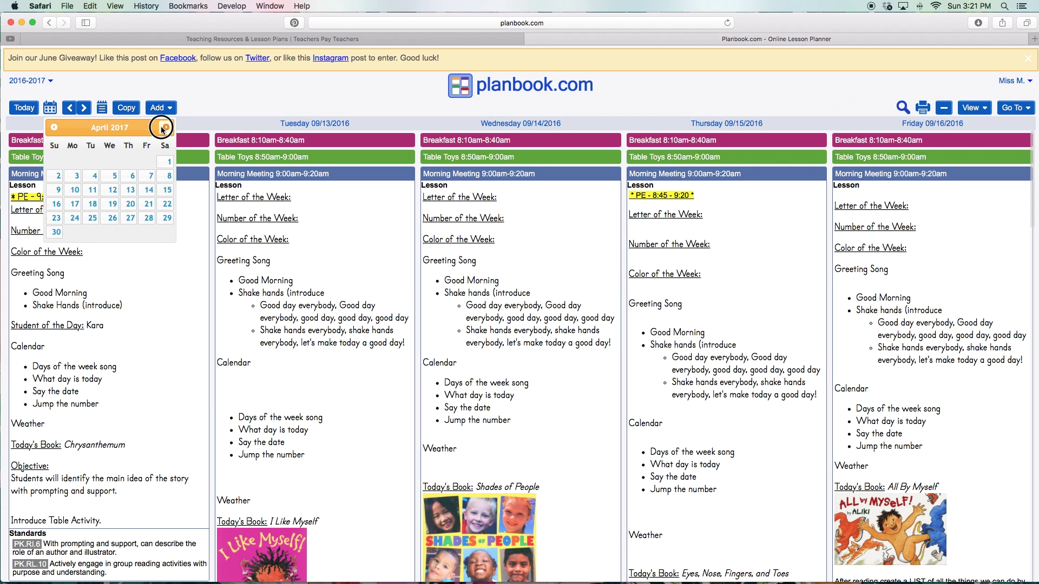
left_click(162, 127)
left_click(162, 127)
left_click(162, 127)
left_click(162, 127)
left_click(161, 127)
left_click(132, 175)
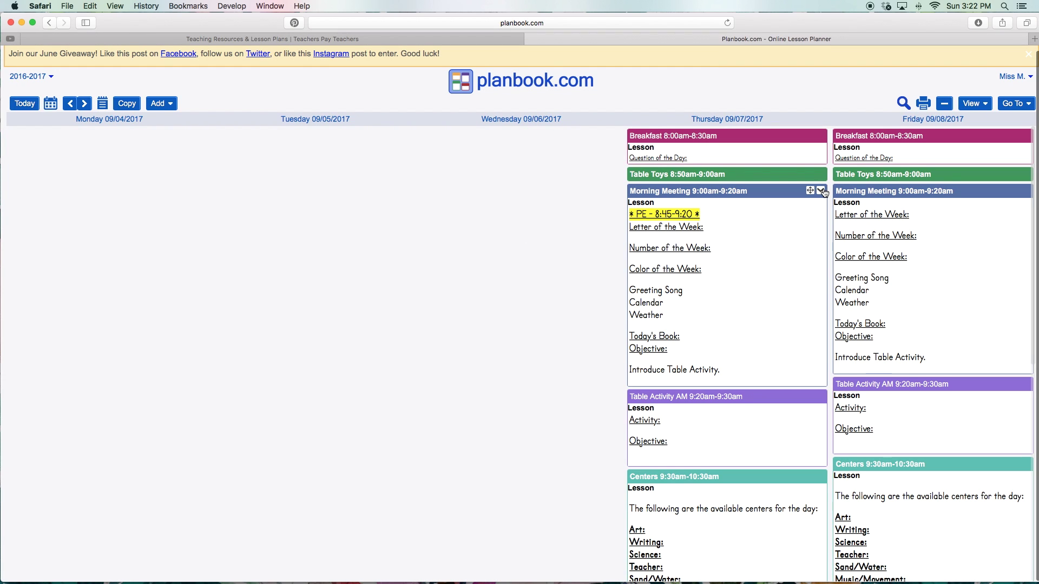
Paste the copied lesson over the Morning Meeting on Thursday 09/07/2017, accepting the overwrite.
left_click(821, 191)
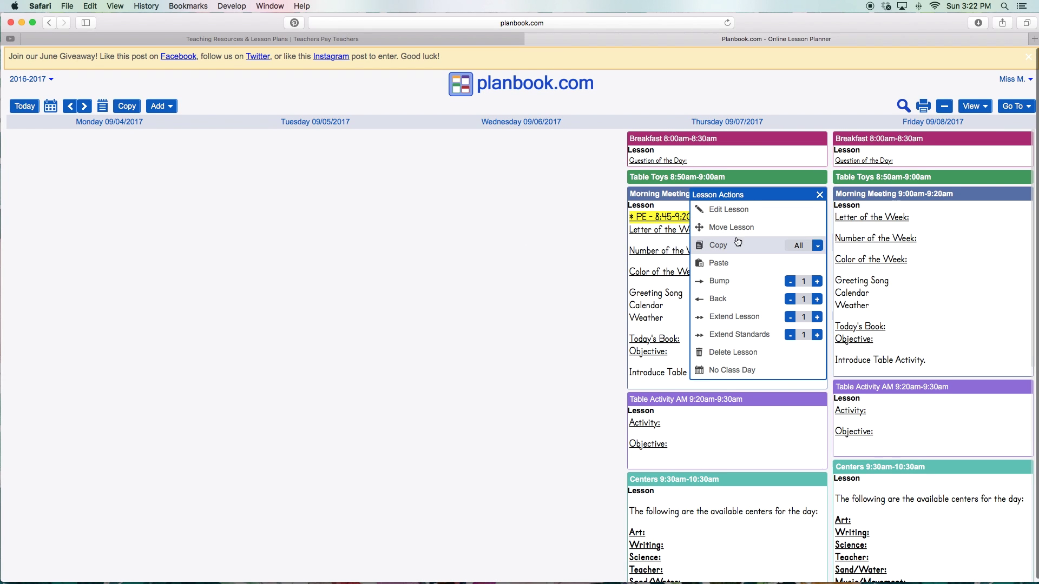
left_click(725, 264)
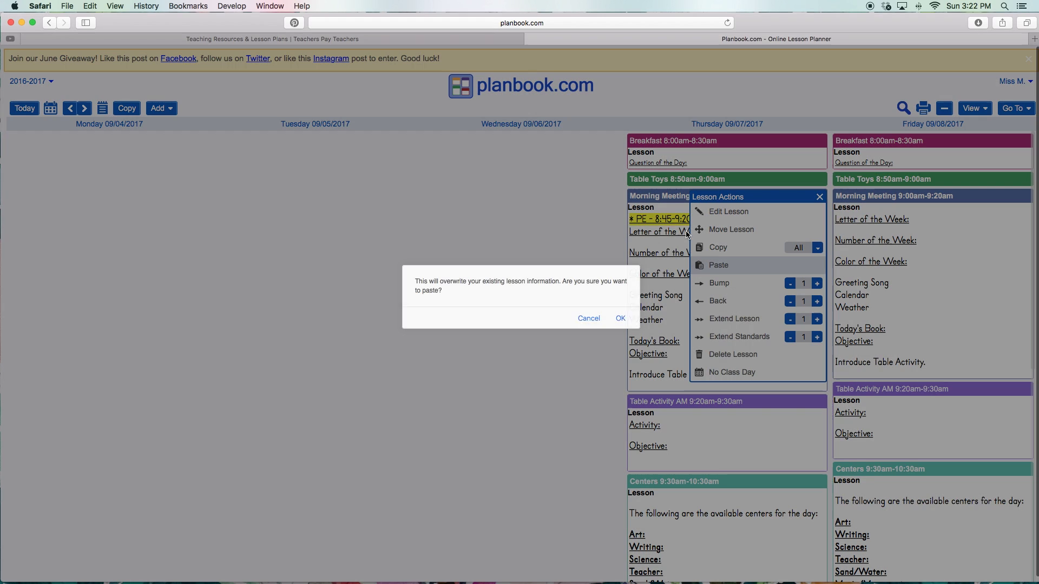
left_click(620, 319)
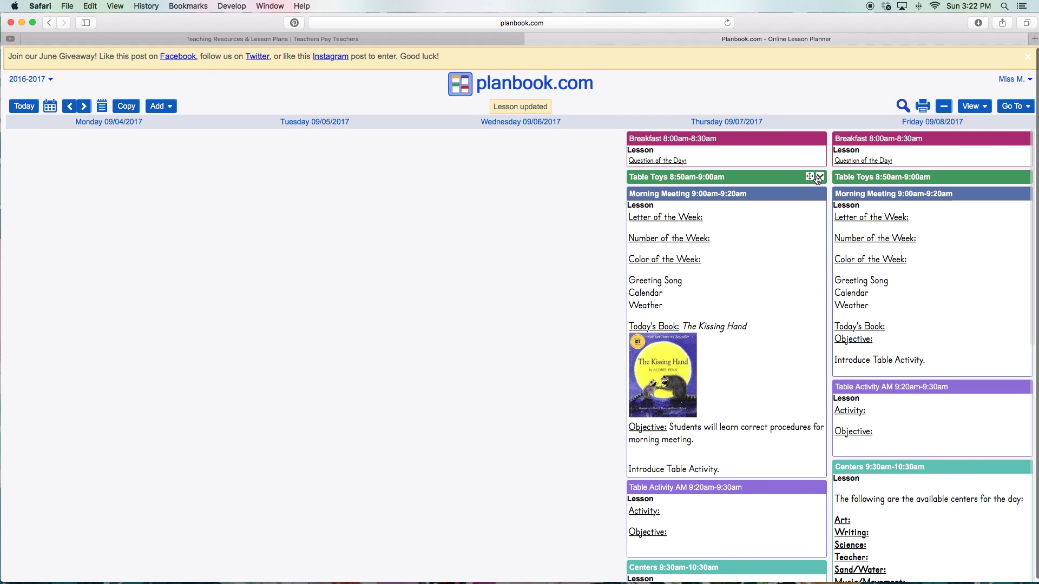
Open the Morning Meeting lesson on 09/07/2017 for editing and bring up its standards selection.
left_click(820, 194)
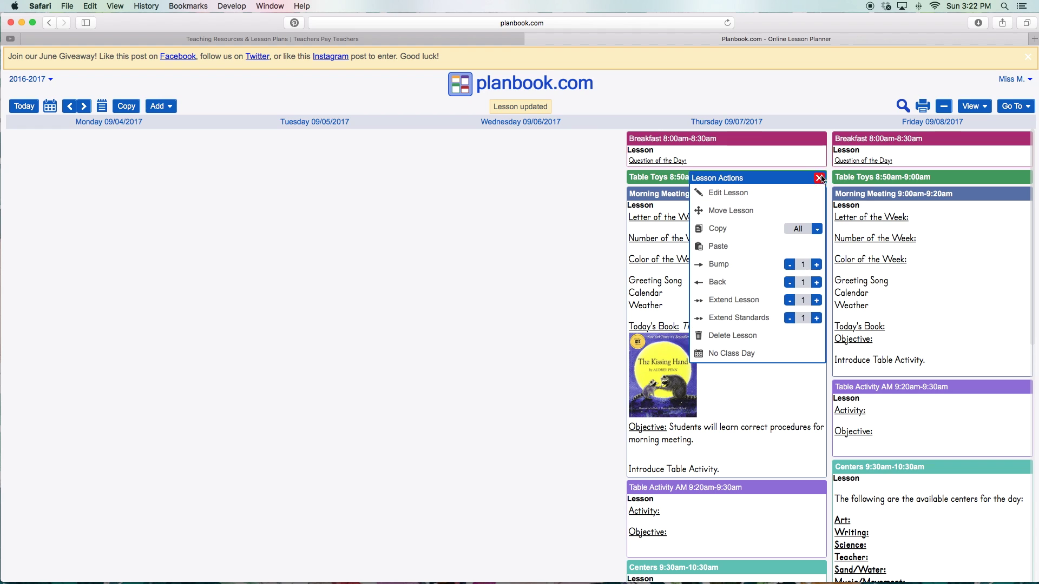
left_click(820, 178)
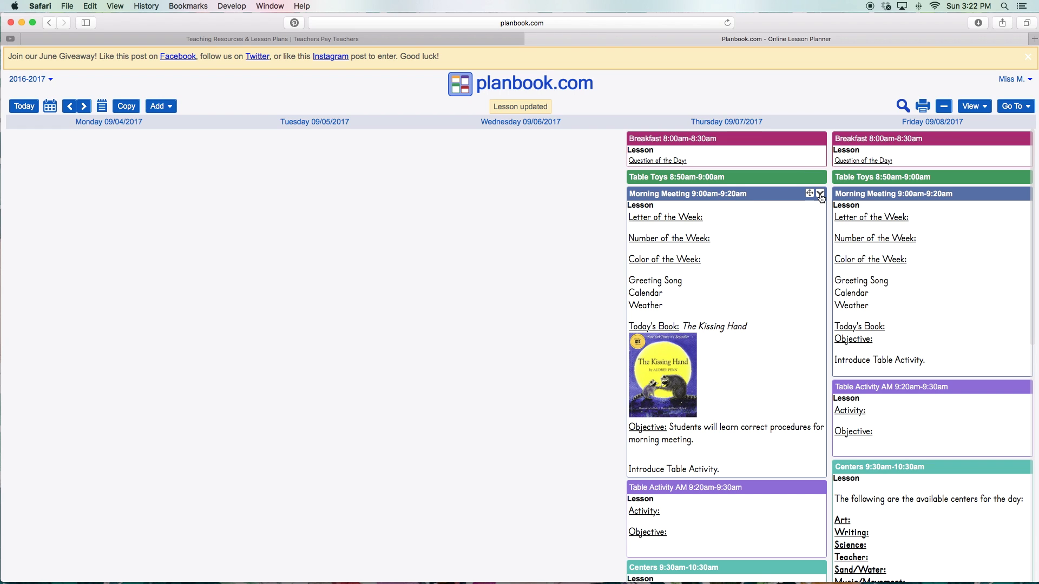
left_click(821, 195)
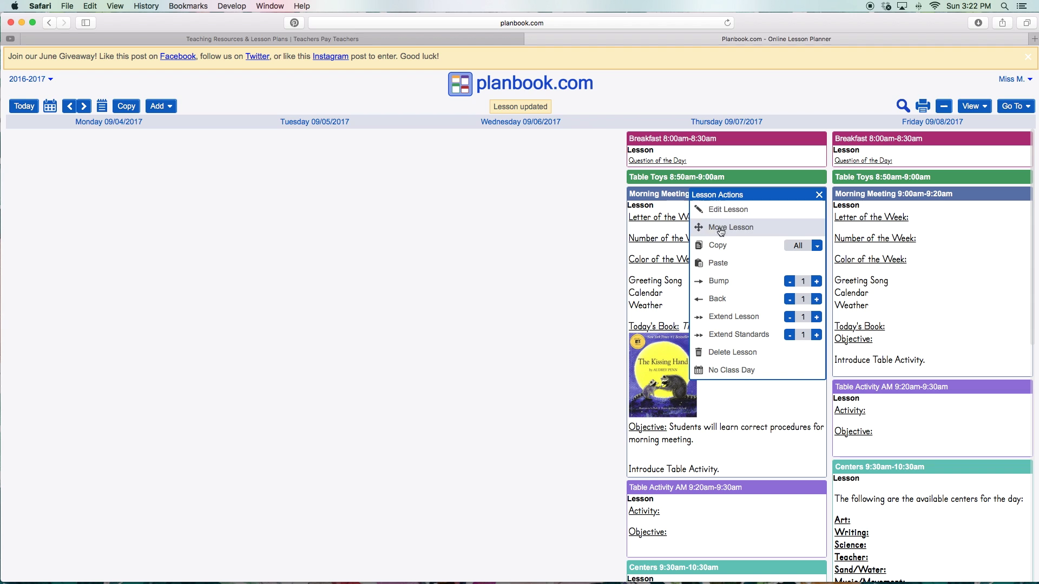
left_click(728, 211)
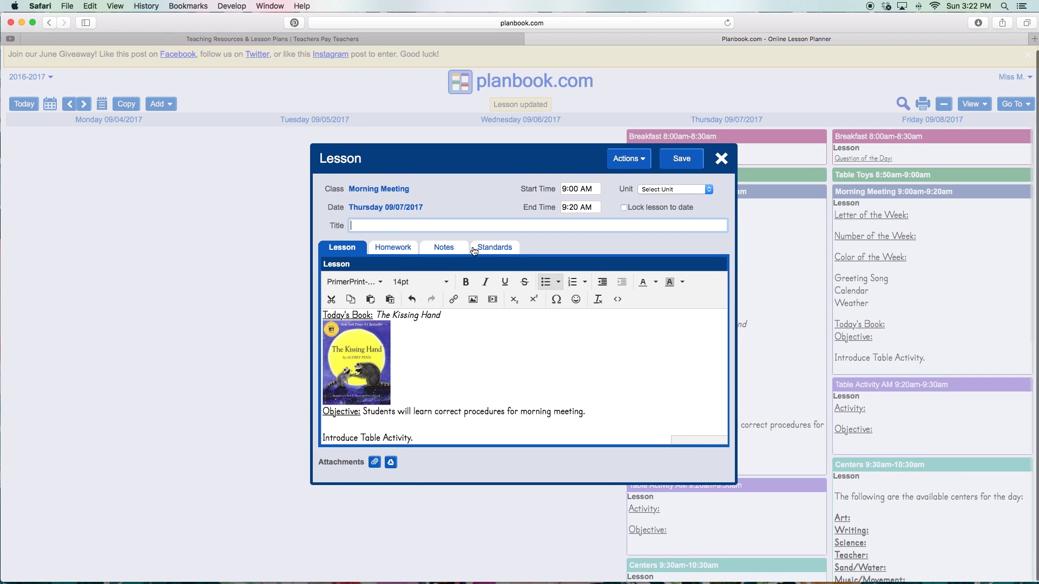
left_click(493, 250)
left_click(373, 269)
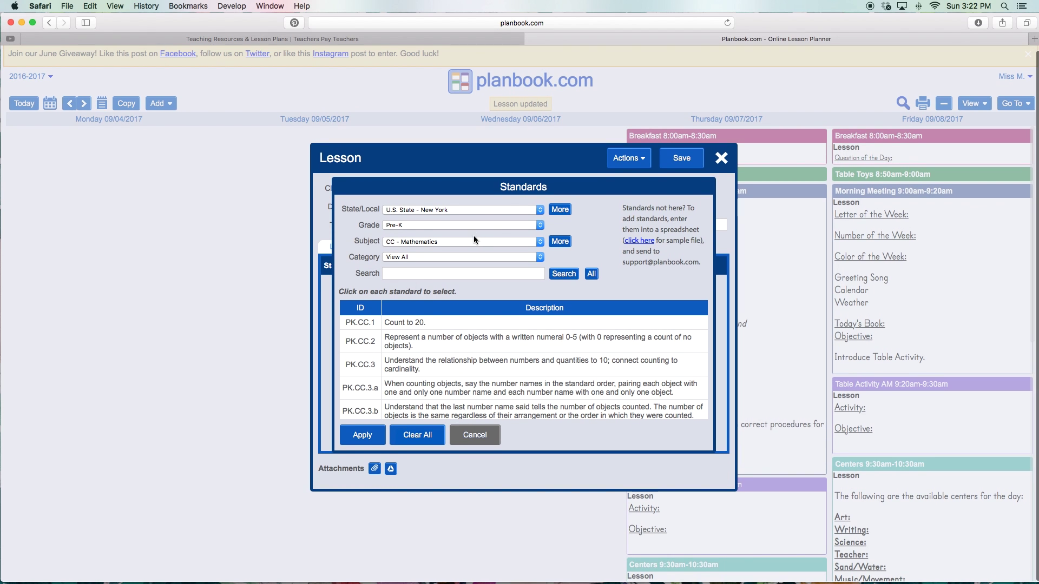
Filter the New York Pre-K standards by the subject Communication, Language, and Literacy.
scroll(497, 226, "down", 1)
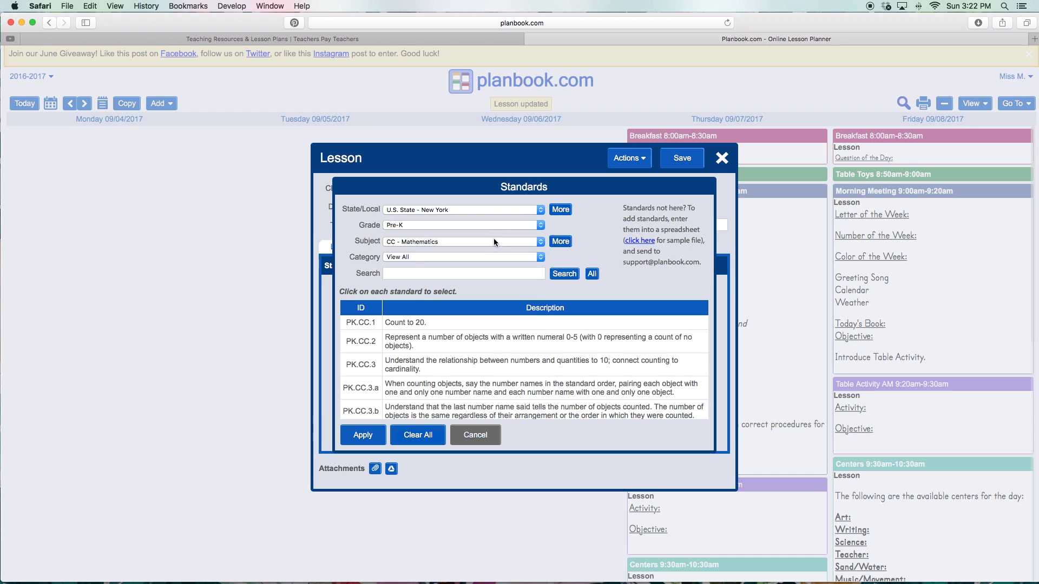
left_click(491, 241)
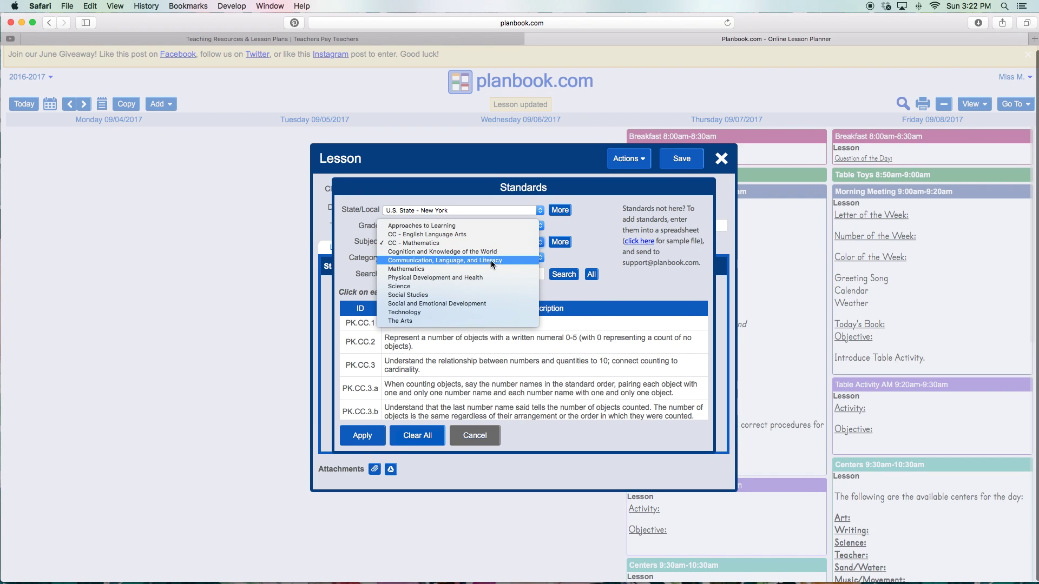
left_click(489, 251)
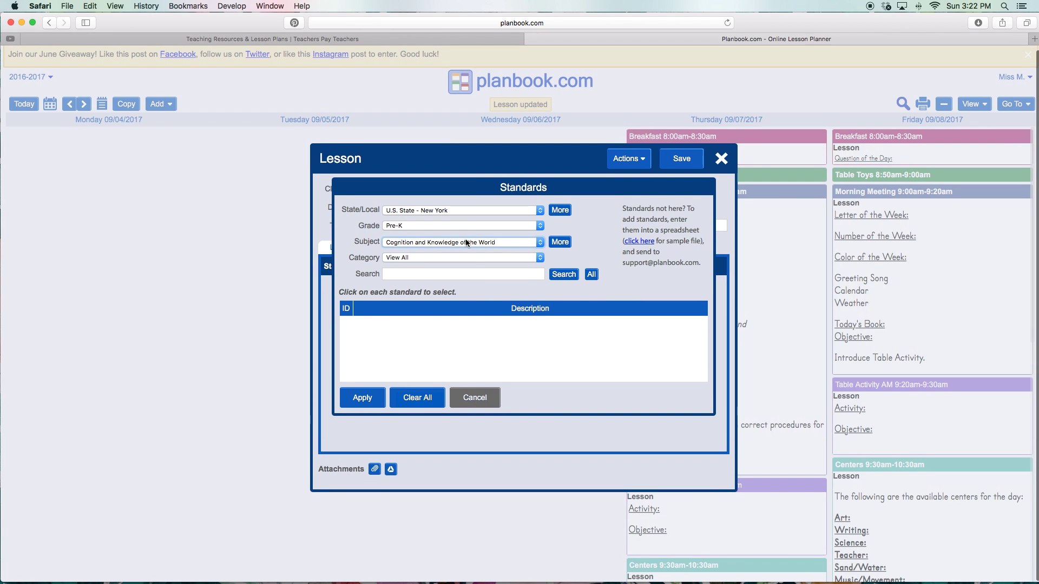
left_click(467, 243)
left_click(460, 255)
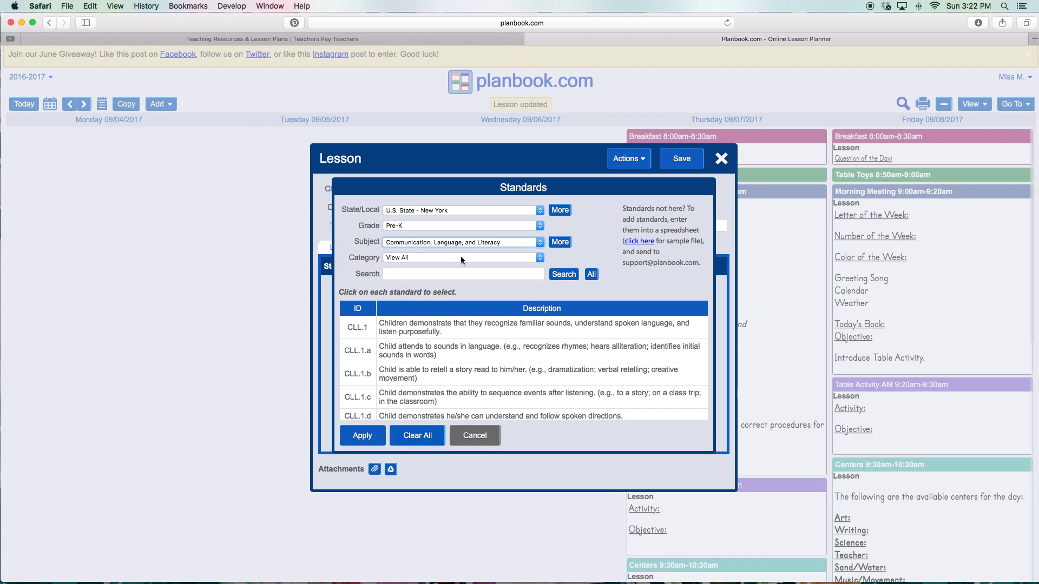
Select standards CLL.1.d and CLL.1.f, apply them to the Morning Meeting lesson and save it.
scroll(438, 309, "down", 5)
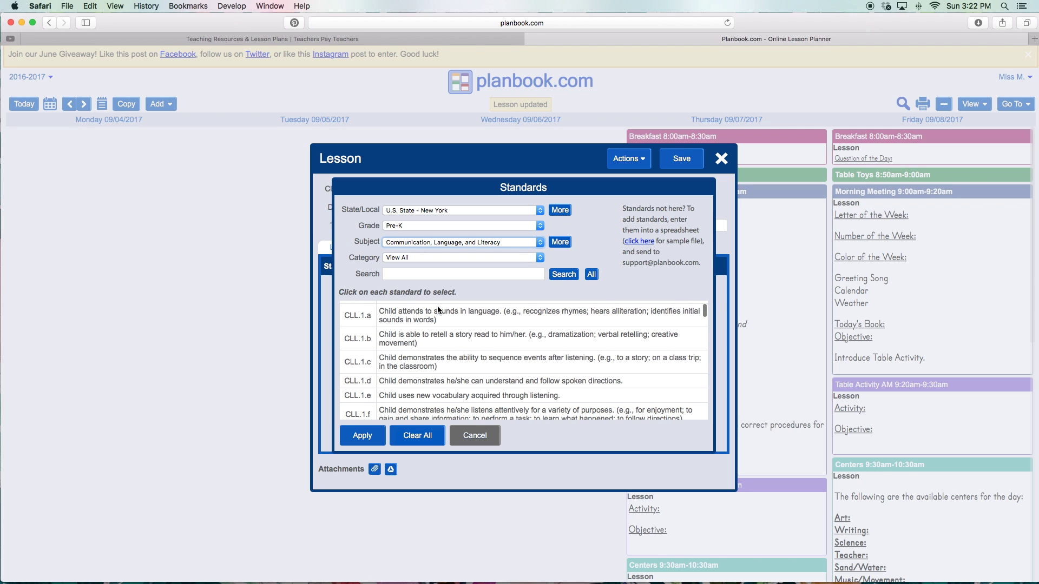
scroll(438, 311, "down", 2)
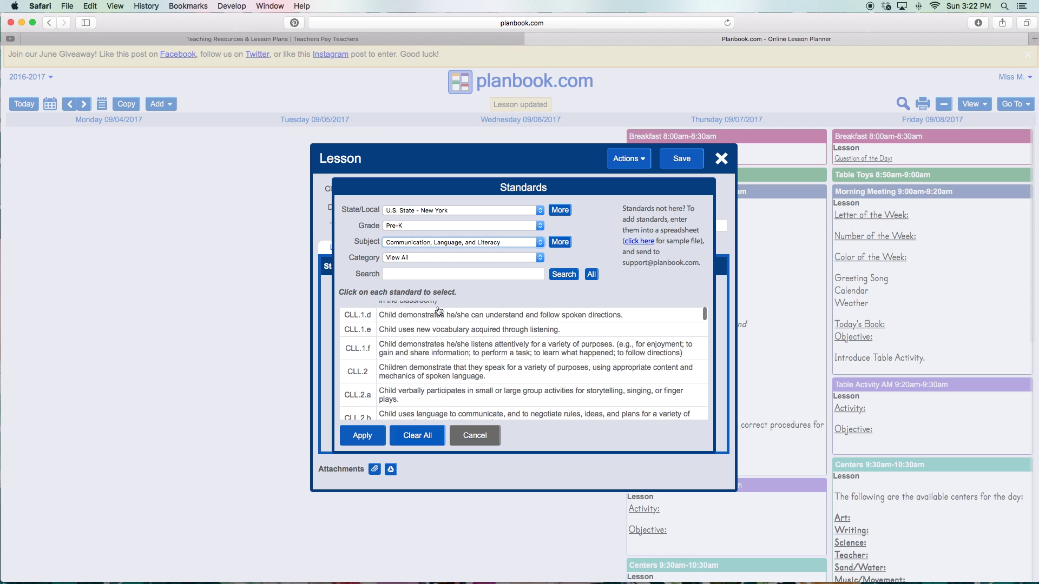
scroll(444, 317, "left", 1)
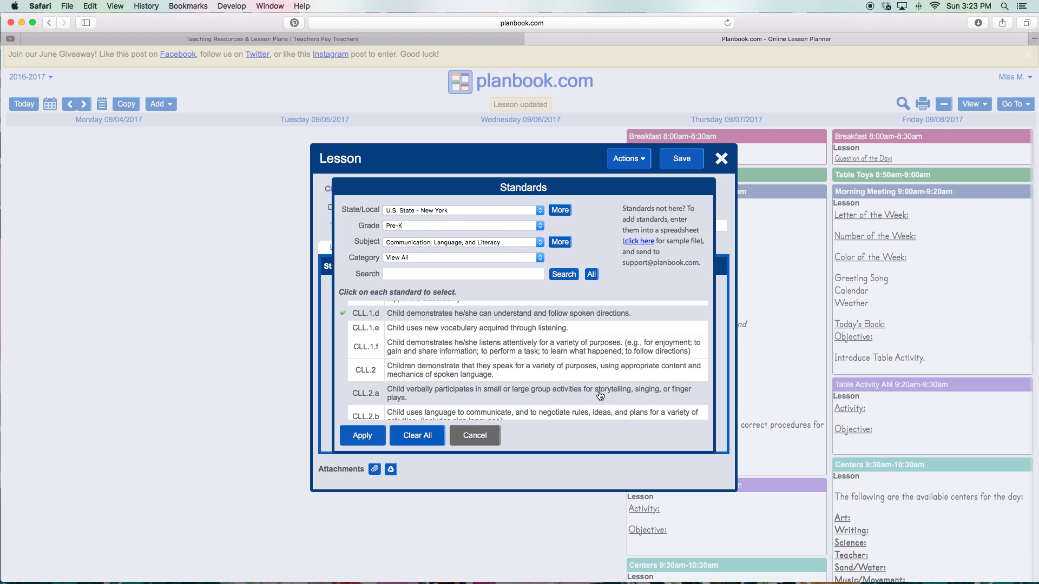
scroll(598, 396, "down", 2)
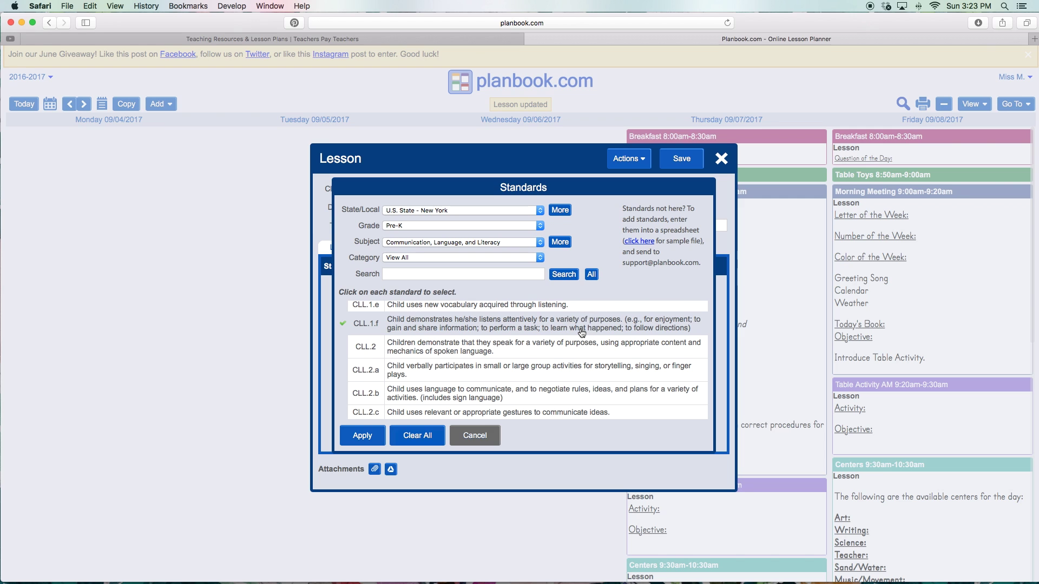
left_click(353, 433)
left_click(677, 160)
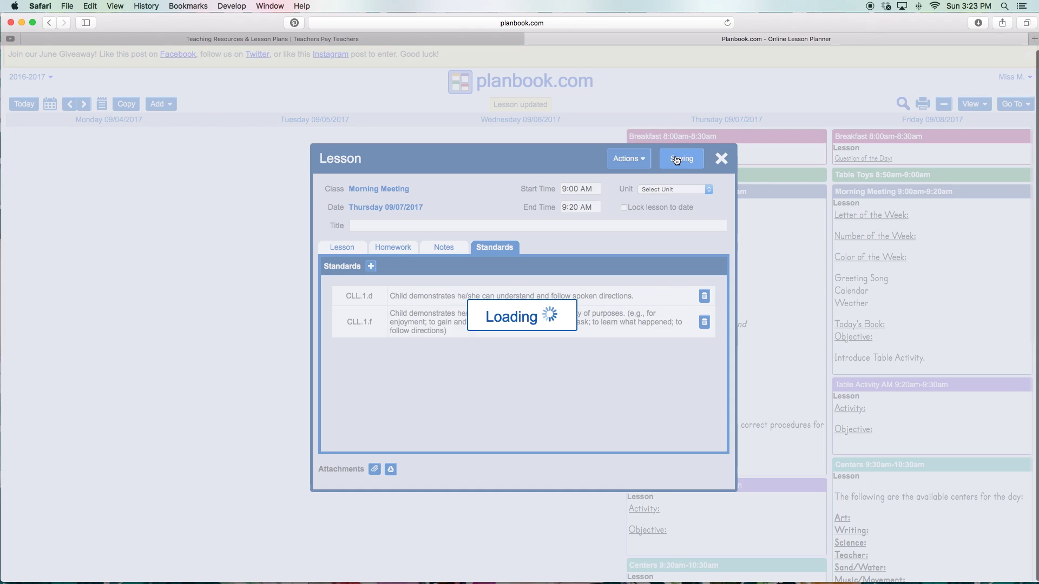
scroll(682, 249, "down", 1)
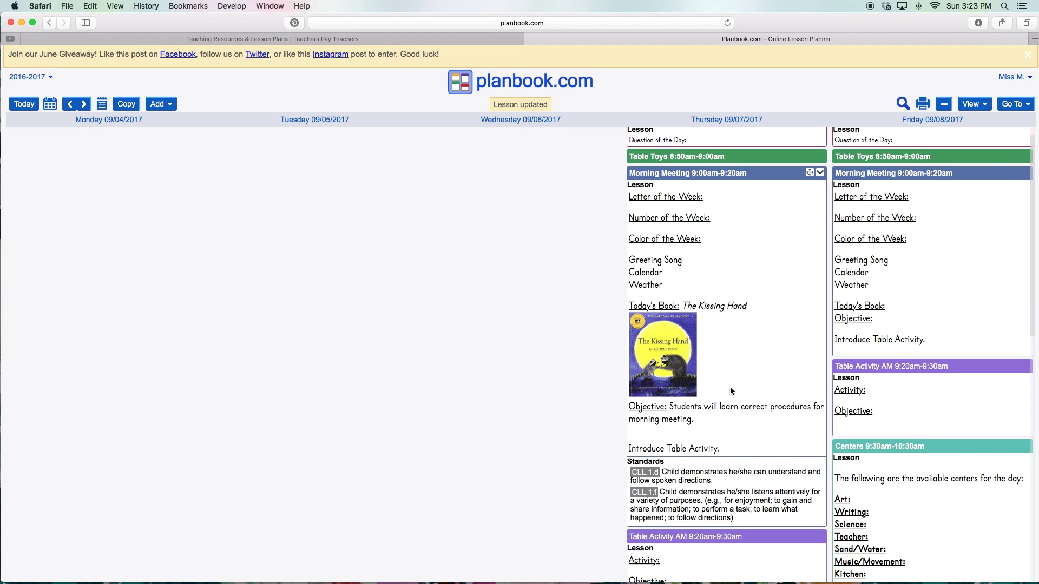
scroll(711, 369, "down", 1)
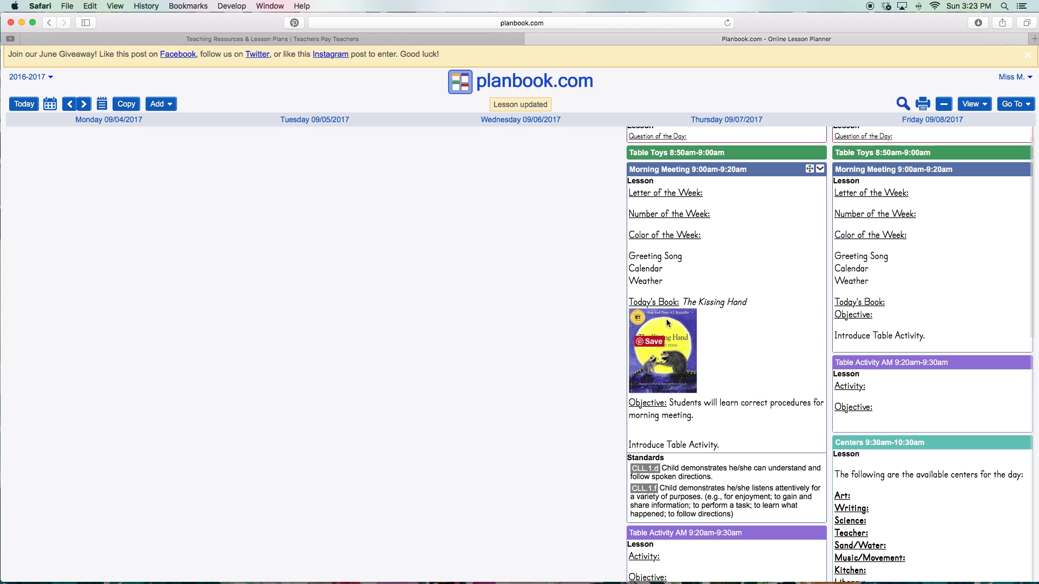
Go from the September 2017 week to the planner week containing Wednesday 05/10/2017.
scroll(687, 179, "up", 1)
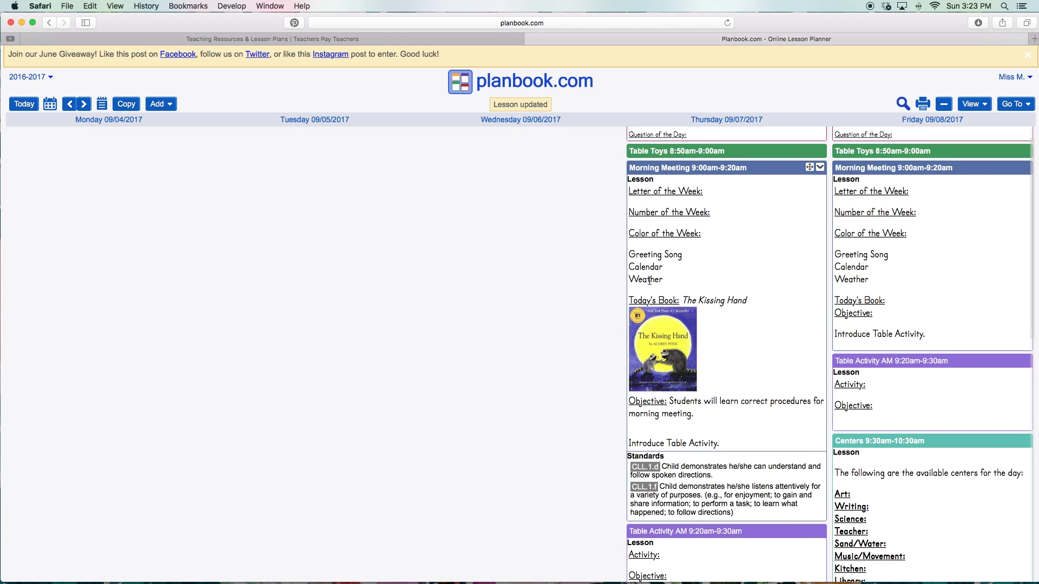
scroll(649, 281, "down", 1)
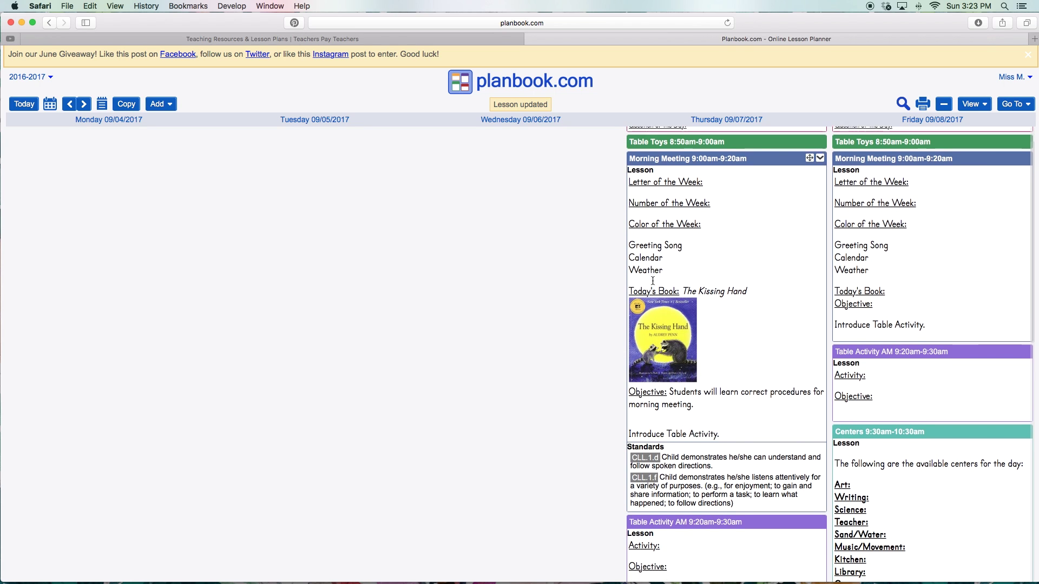
left_click(51, 106)
left_click(53, 124)
left_click(54, 124)
left_click(54, 124)
left_click(55, 125)
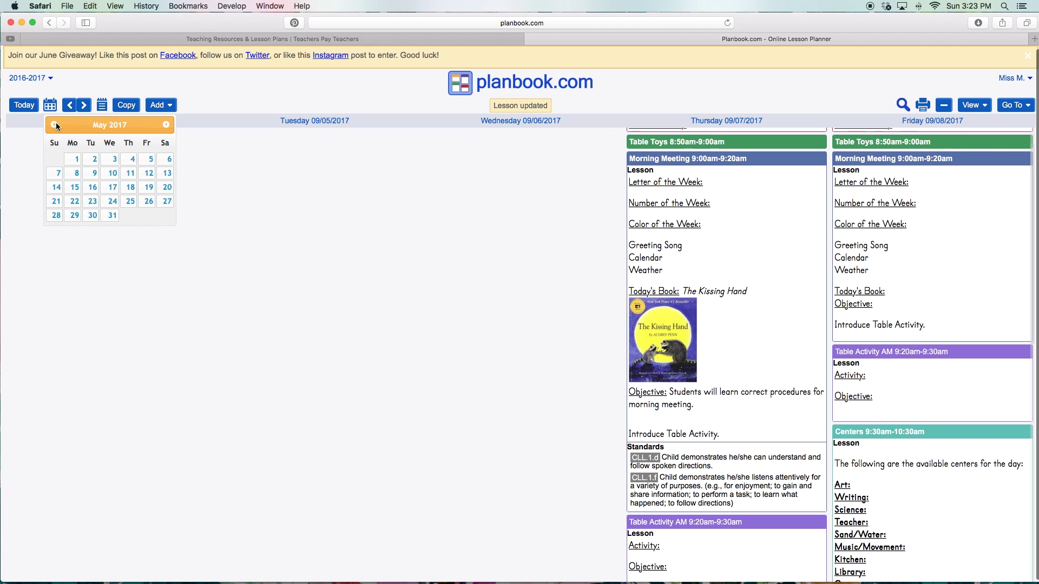
left_click(111, 185)
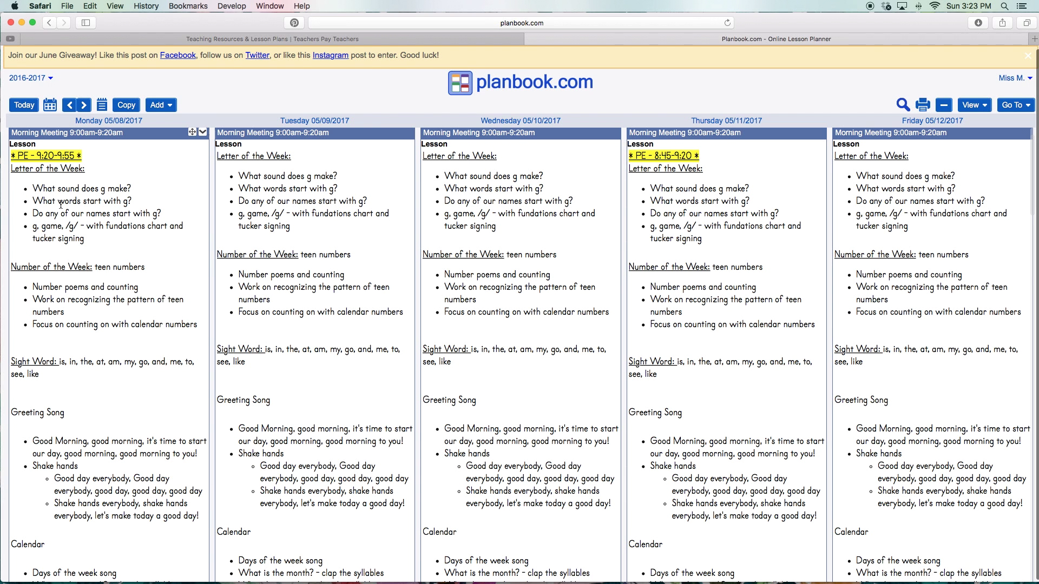
Copy the Greeting Song, Calendar and Weather sections with their bullets from the Morning Meeting lesson on Monday 05/08/2017, then close it.
left_click(190, 152)
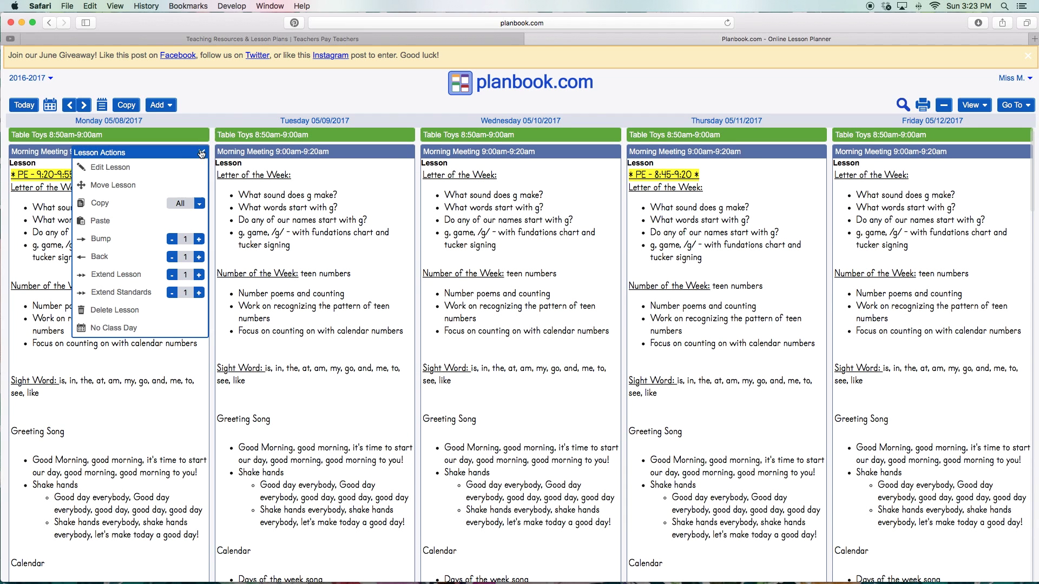
left_click(159, 167)
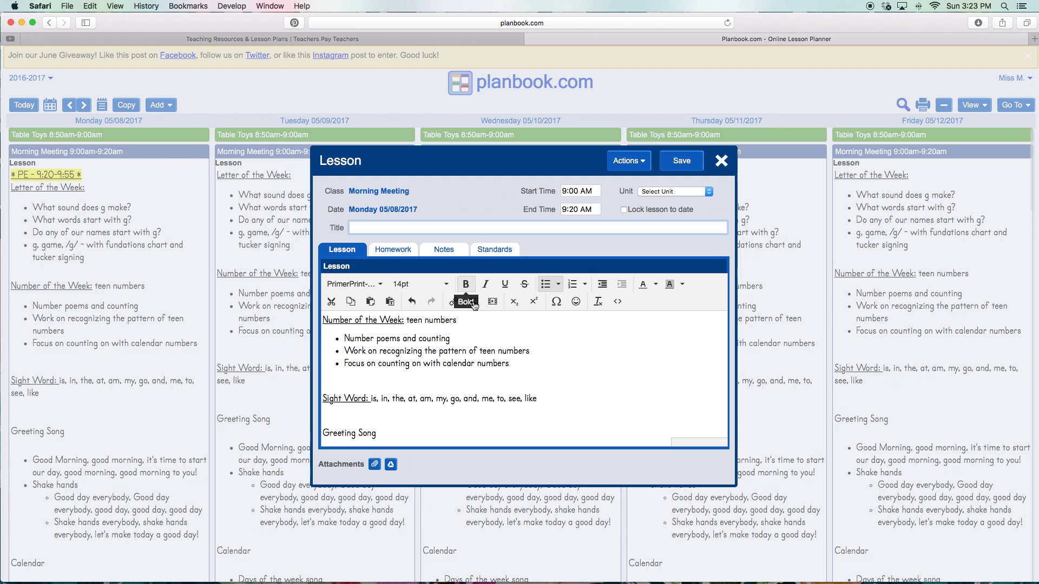
scroll(473, 336, "down", 2)
scroll(473, 336, "down", 2)
scroll(473, 336, "up", 3)
left_click_drag(323, 365, 616, 369)
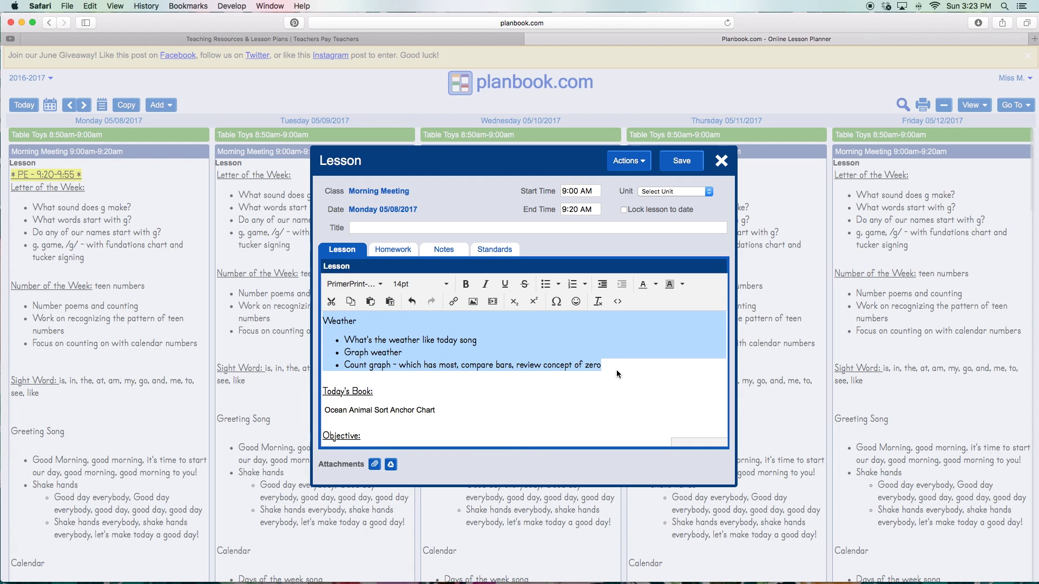
left_click(722, 164)
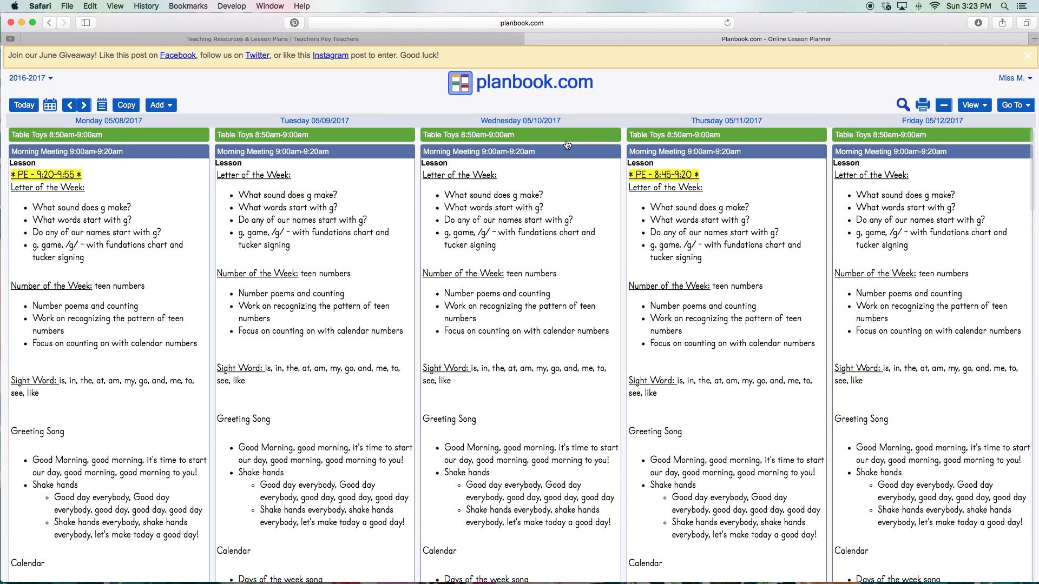
Return the planner to the week containing Thursday 09/07/2017.
left_click(51, 106)
left_click(164, 125)
left_click(164, 125)
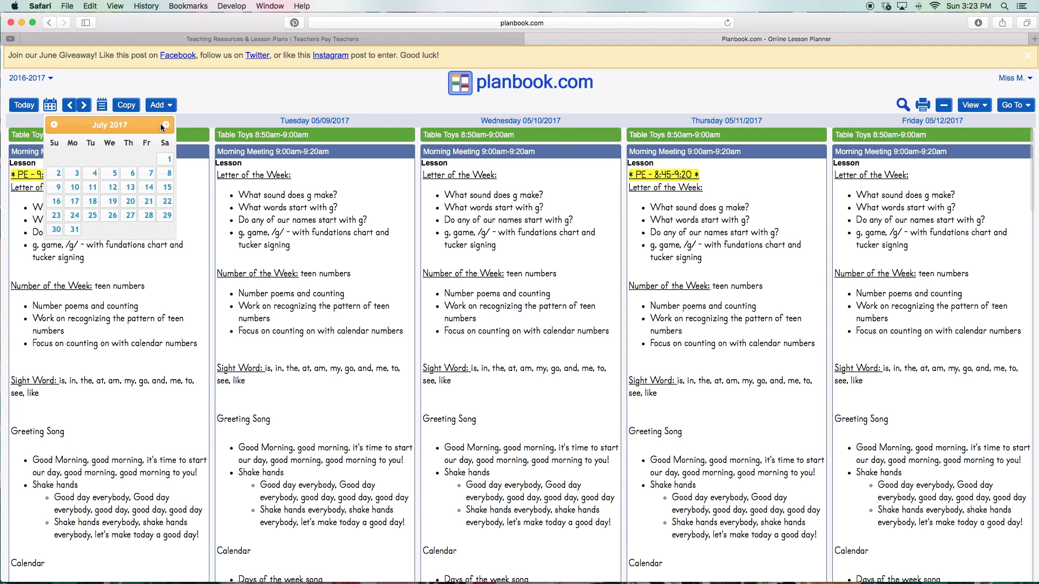
left_click(164, 125)
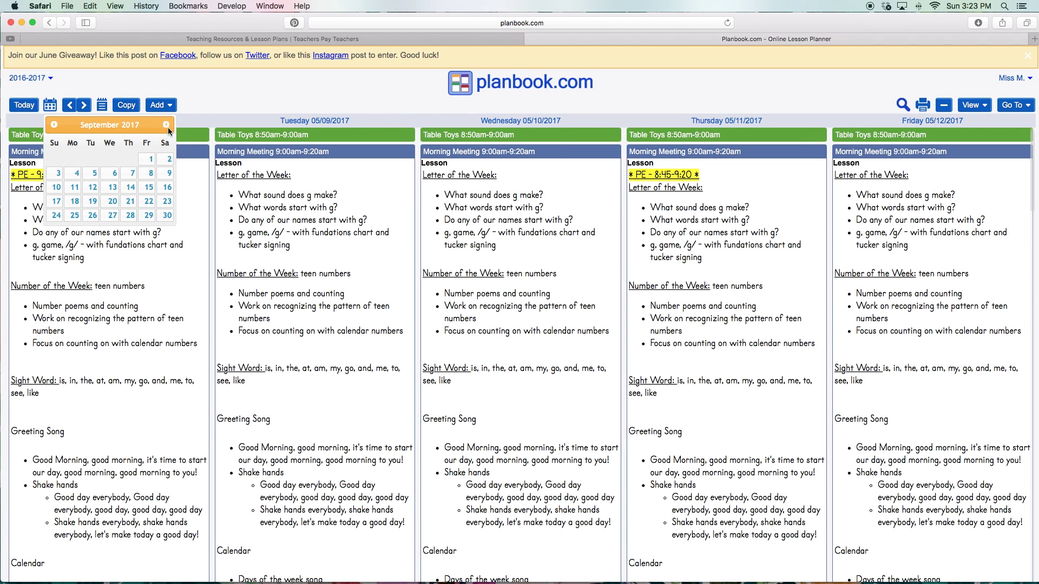
left_click(132, 174)
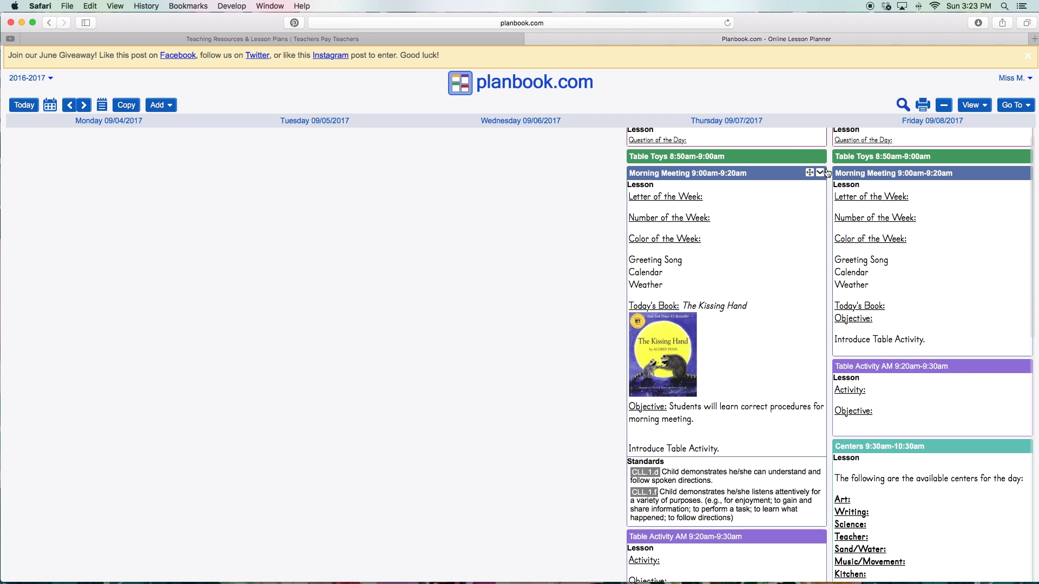
Open the Morning Meeting lesson on 09/07/2017 and replace its Greeting Song, Calendar and Weather lines with the copied detailed sections.
left_click(812, 171)
left_click(744, 187)
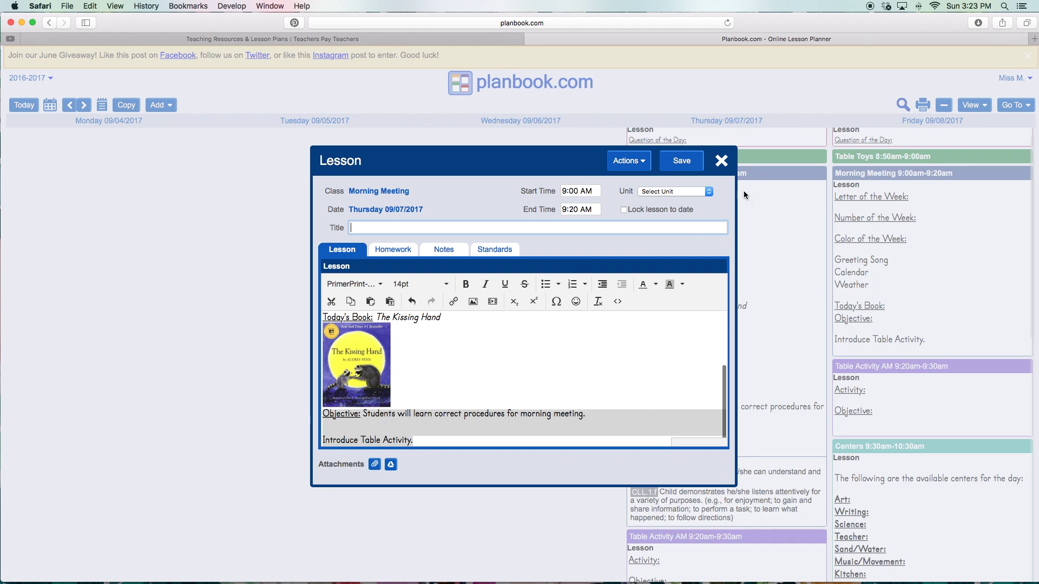
scroll(489, 293, "up", 1)
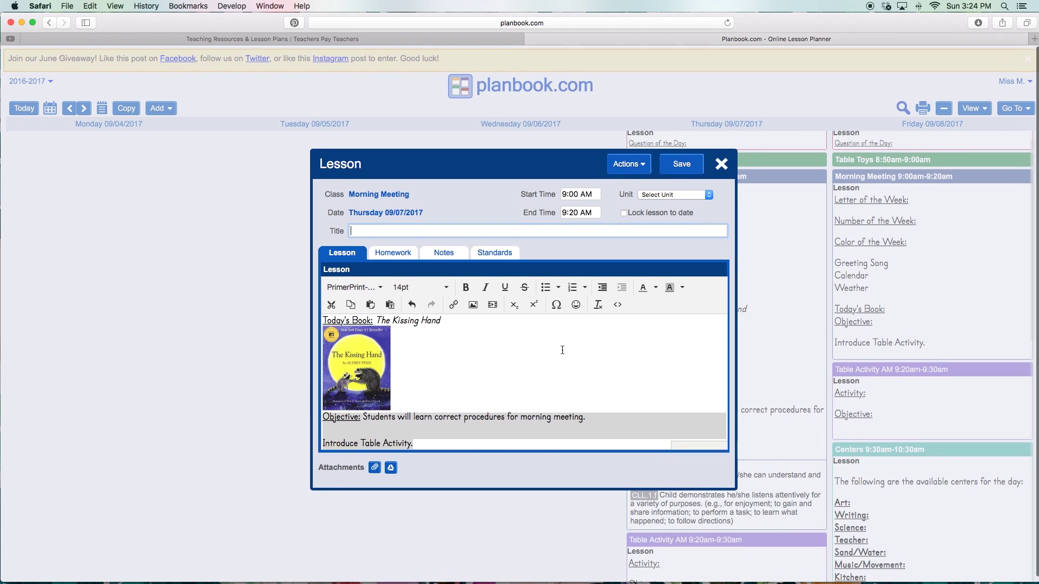
left_click(562, 350)
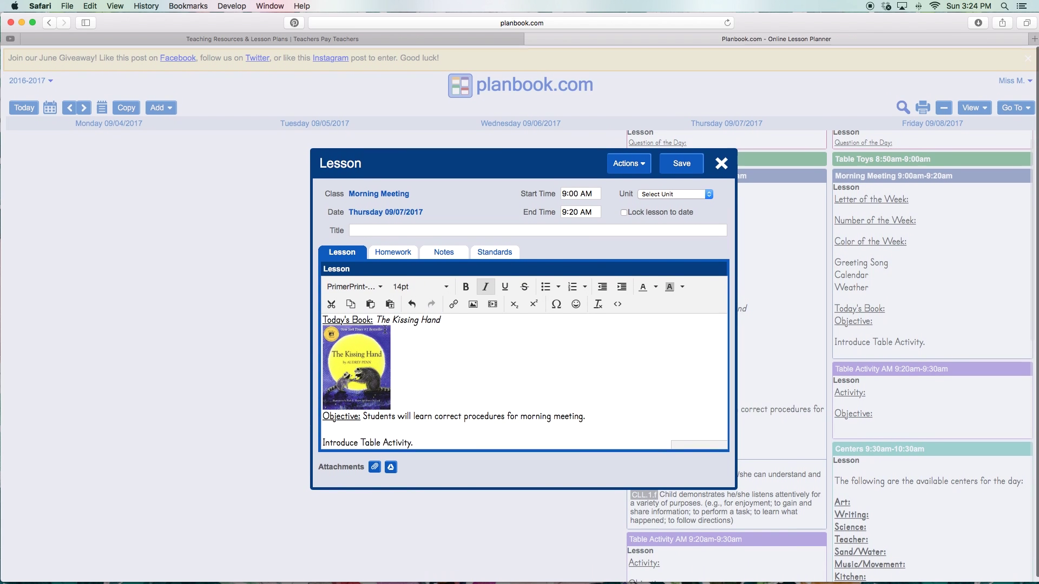
left_click(385, 331)
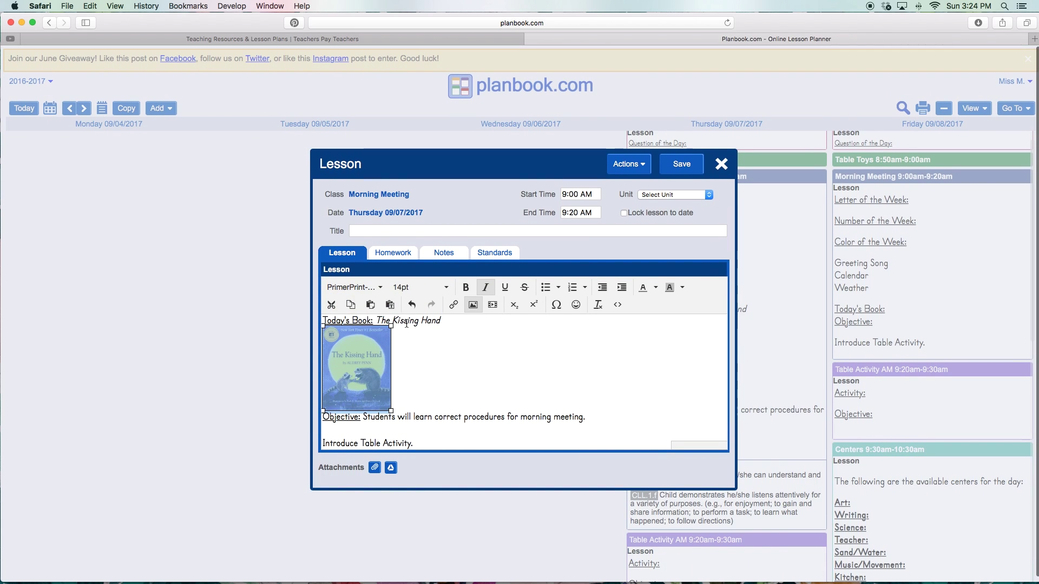
left_click(406, 324)
scroll(436, 321, "down", 1)
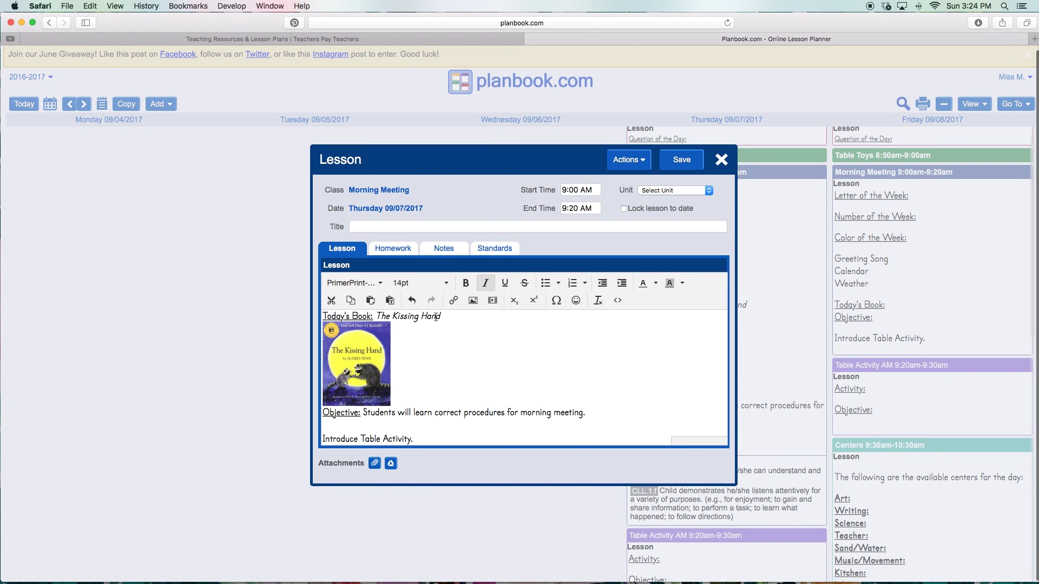
scroll(436, 319, "up", 5)
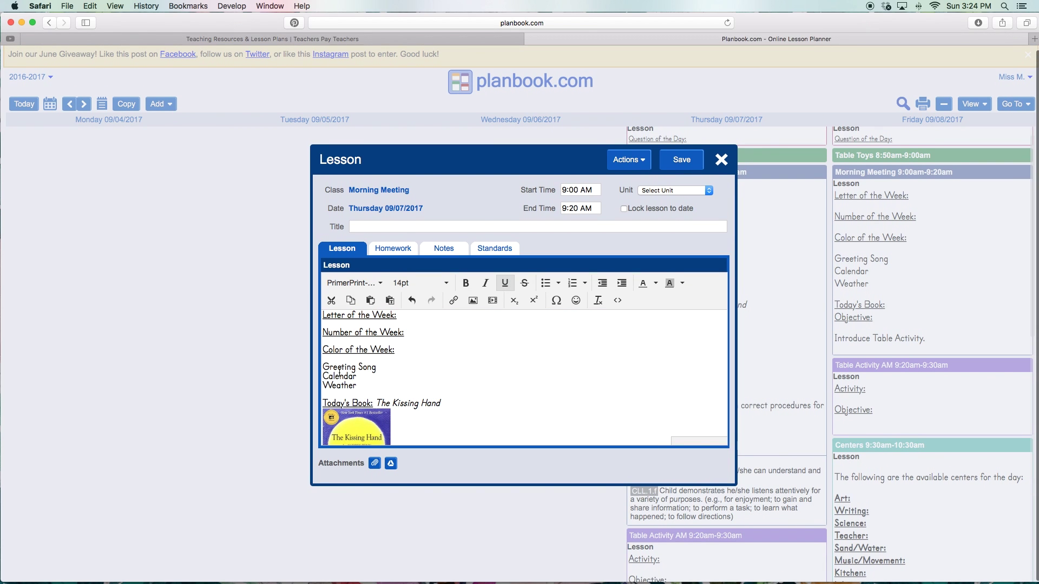
left_click_drag(324, 362, 400, 386)
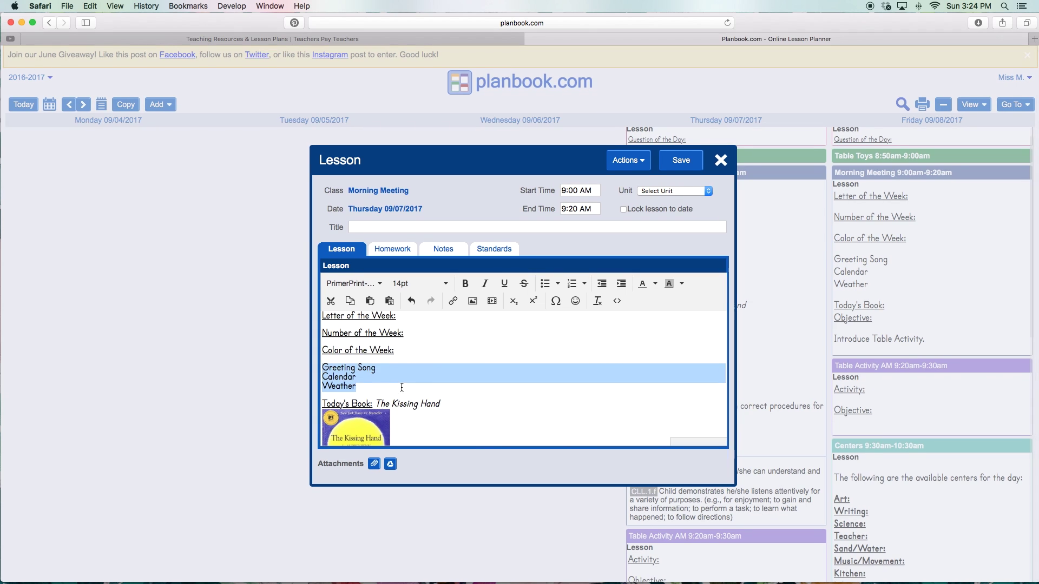
key("super+v")
Delete the "Find a teen number" bullet from the lesson's Calendar section.
scroll(401, 386, "up", 3)
scroll(401, 385, "up", 4)
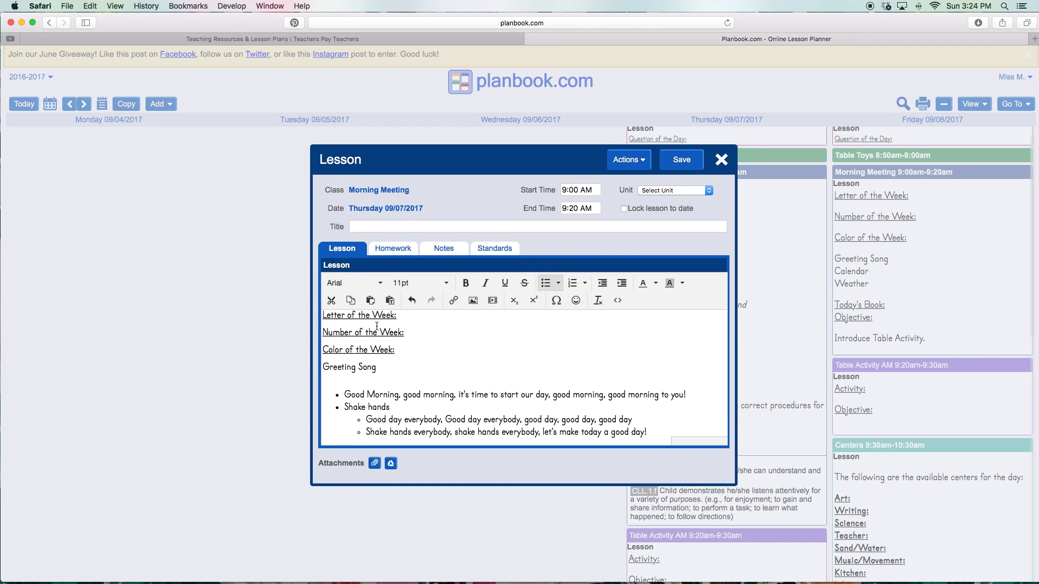
scroll(361, 354, "down", 2)
scroll(362, 355, "down", 8)
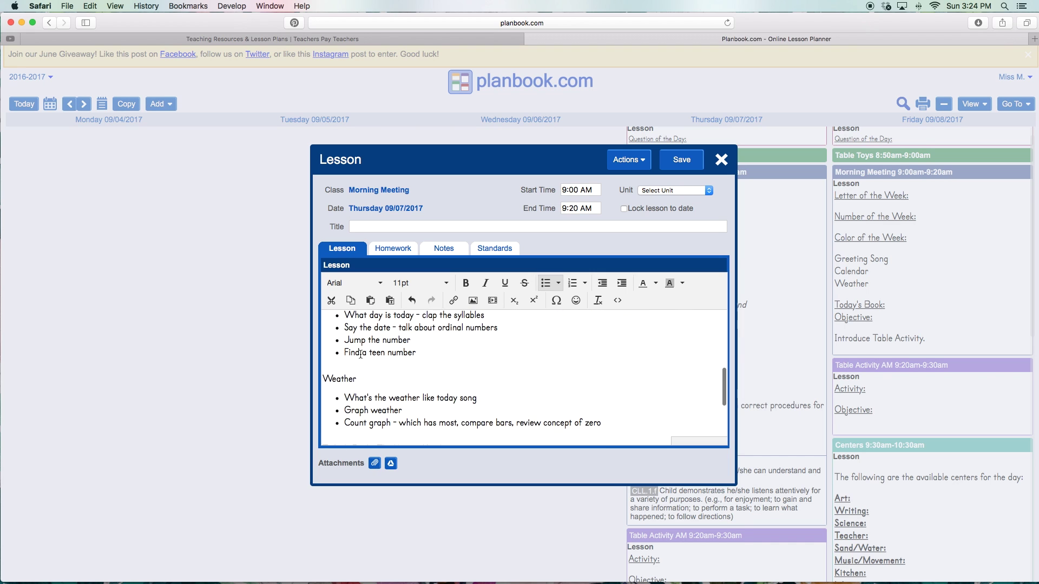
scroll(361, 354, "down", 2)
left_click_drag(416, 331, 332, 330)
key("BackSpace")
key("BackSpace")
Remove the Calendar bullets about saying the date, the month and what day is today, keeping the song and "Jump the number".
scroll(506, 389, "up", 4)
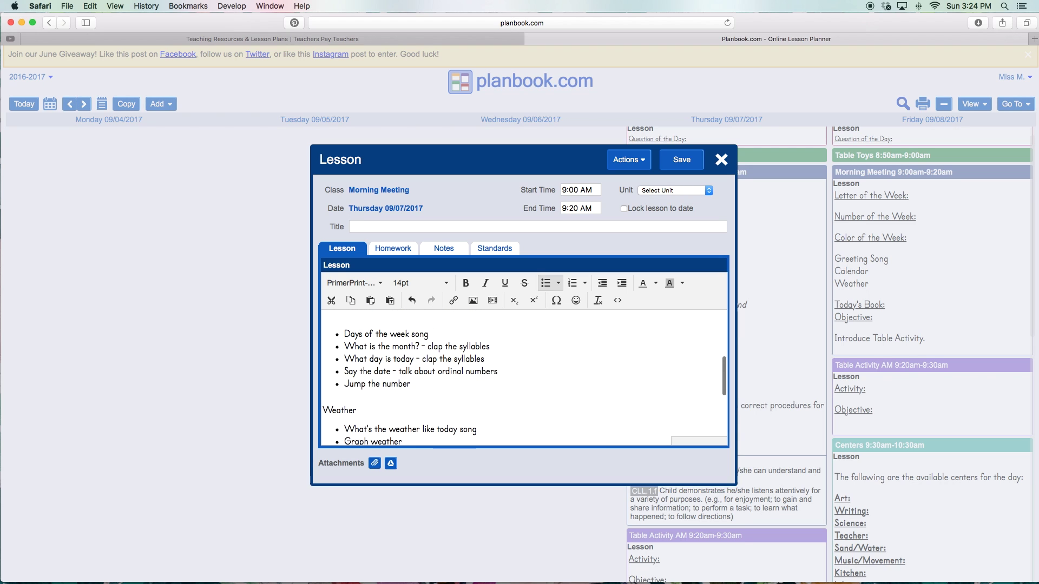
left_click_drag(506, 388, 338, 389)
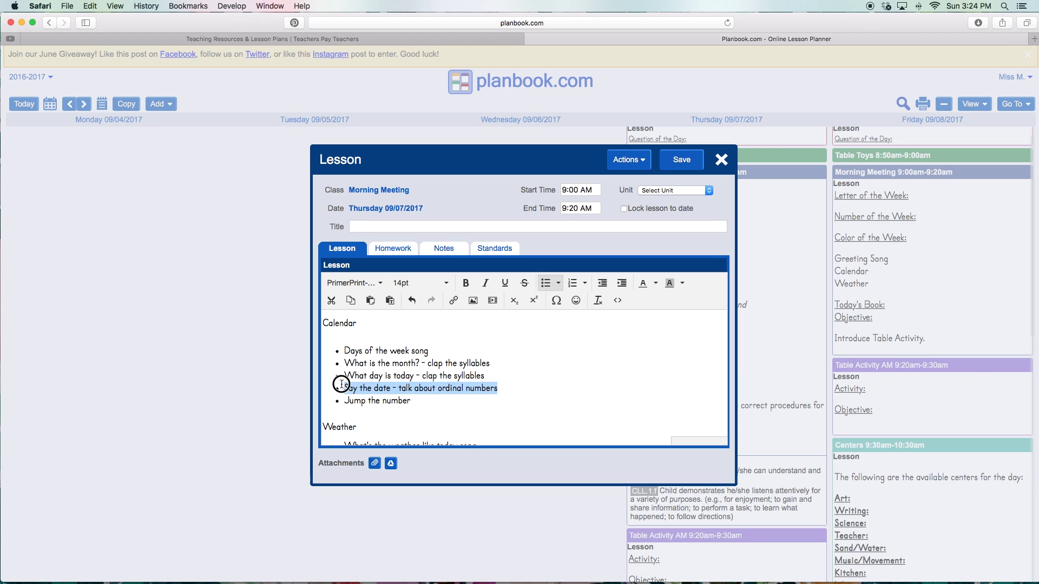
key("BackSpace")
key("BackSpace")
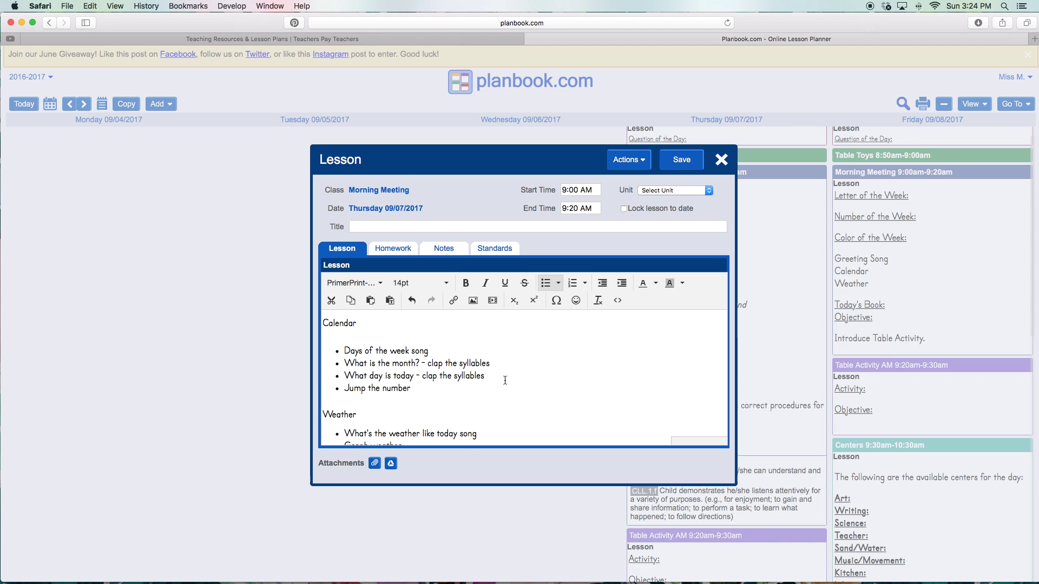
left_click_drag(500, 377, 320, 360)
key("BackSpace")
key("BackSpace")
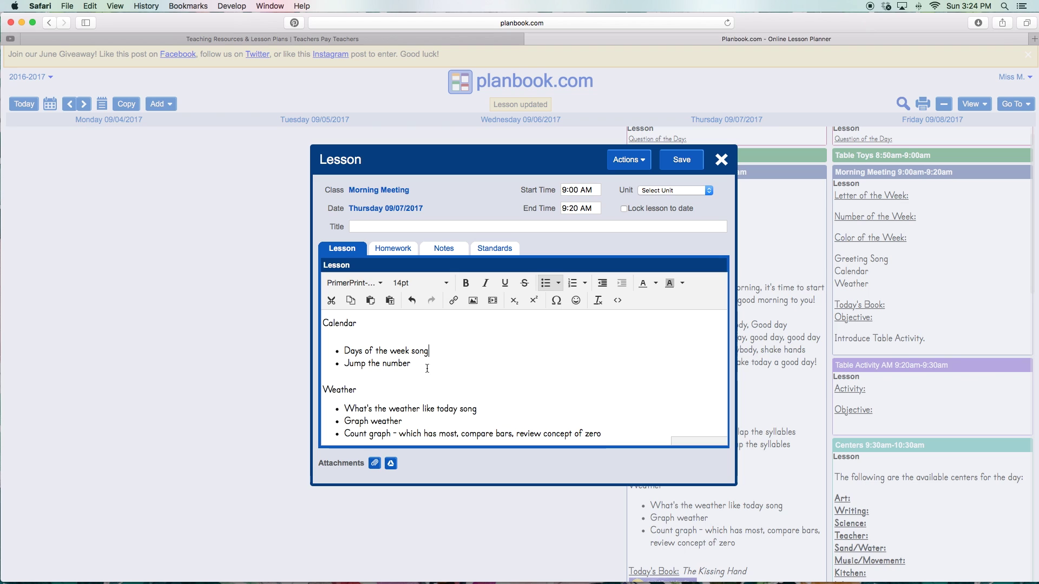
Delete the weather song and "Count graph" bullets from the Weather section, keeping "Graph weather".
scroll(457, 364, "down", 3)
scroll(457, 364, "down", 1)
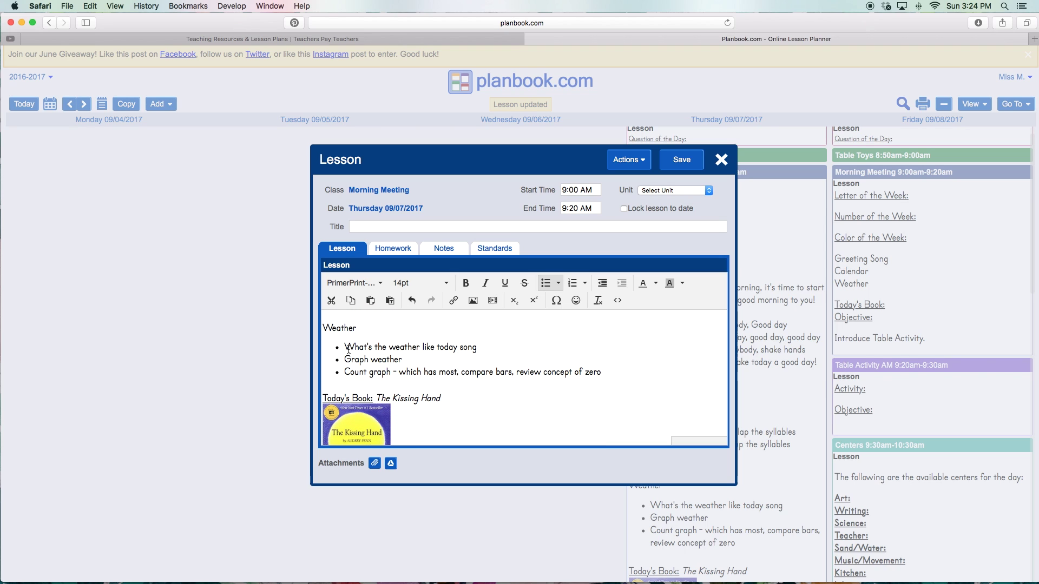
left_click_drag(497, 347, 342, 345)
key("BackSpace")
key("BackSpace")
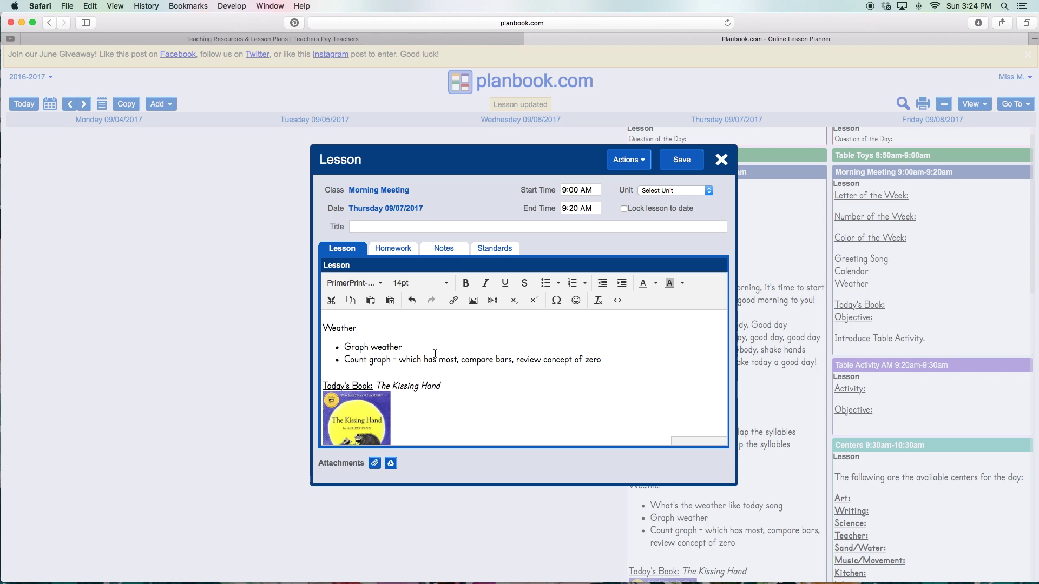
left_click_drag(602, 358, 331, 359)
key("BackSpace")
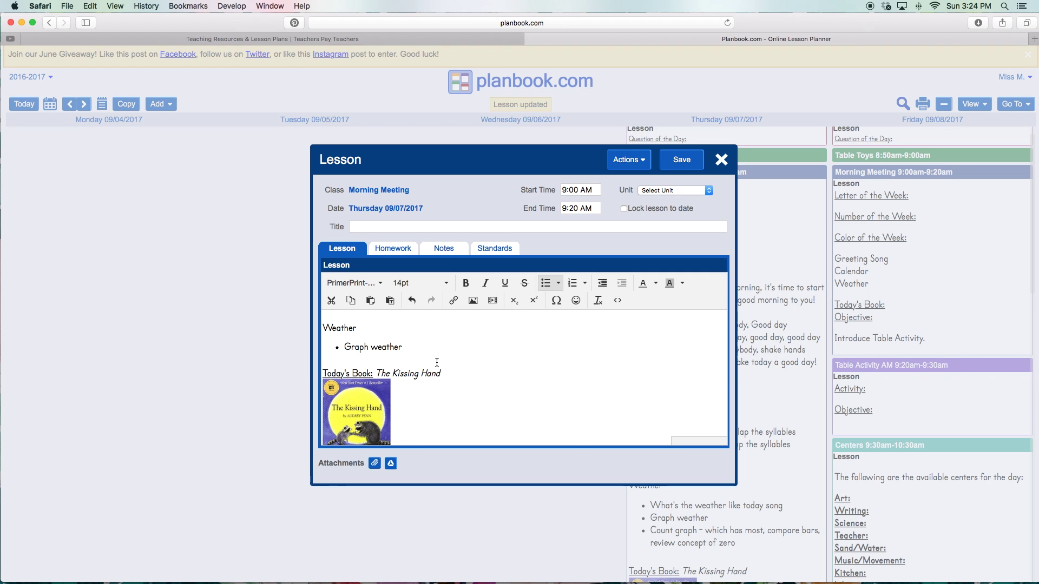
Insert a blank line between The Kissing Hand cover image and the Objective, and save the lesson.
scroll(438, 363, "down", 2)
scroll(437, 363, "up", 2)
scroll(422, 379, "down", 2)
left_click(407, 400)
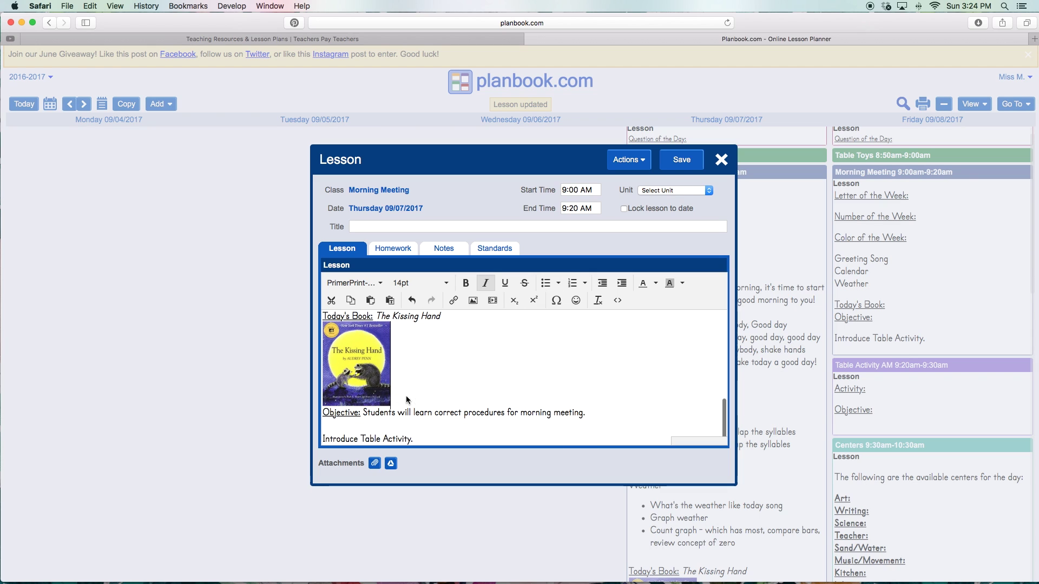
key("Return")
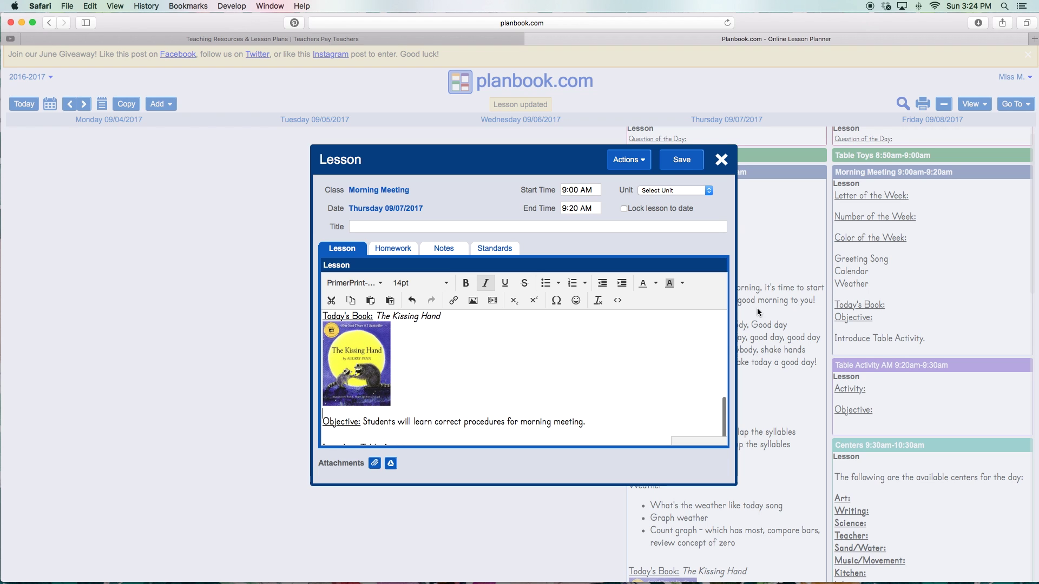
left_click(682, 164)
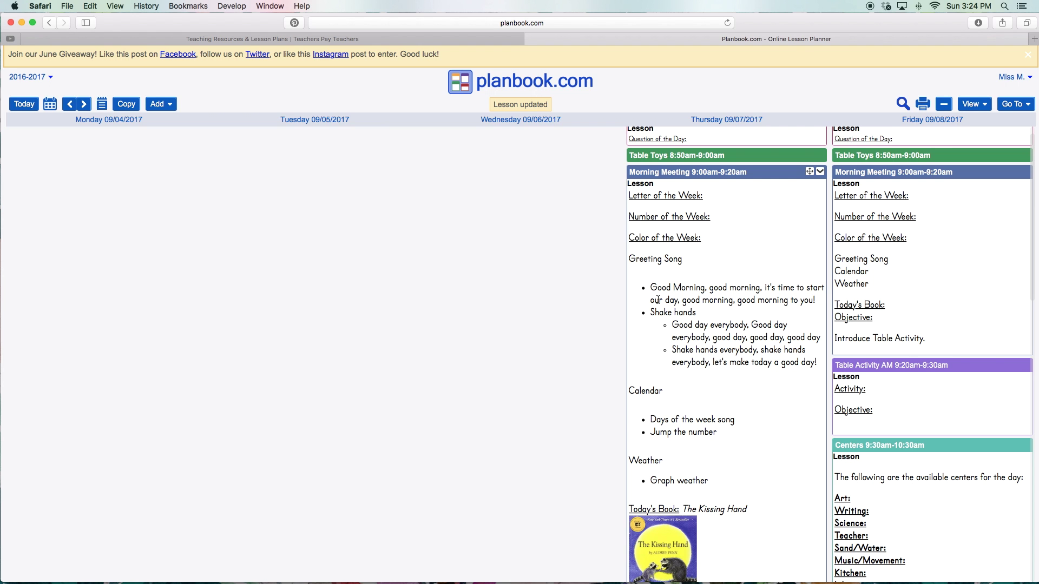
Go back to last year's plans by selecting September 7, 2016 in the planner's calendar.
scroll(658, 300, "down", 10)
scroll(658, 300, "down", 3)
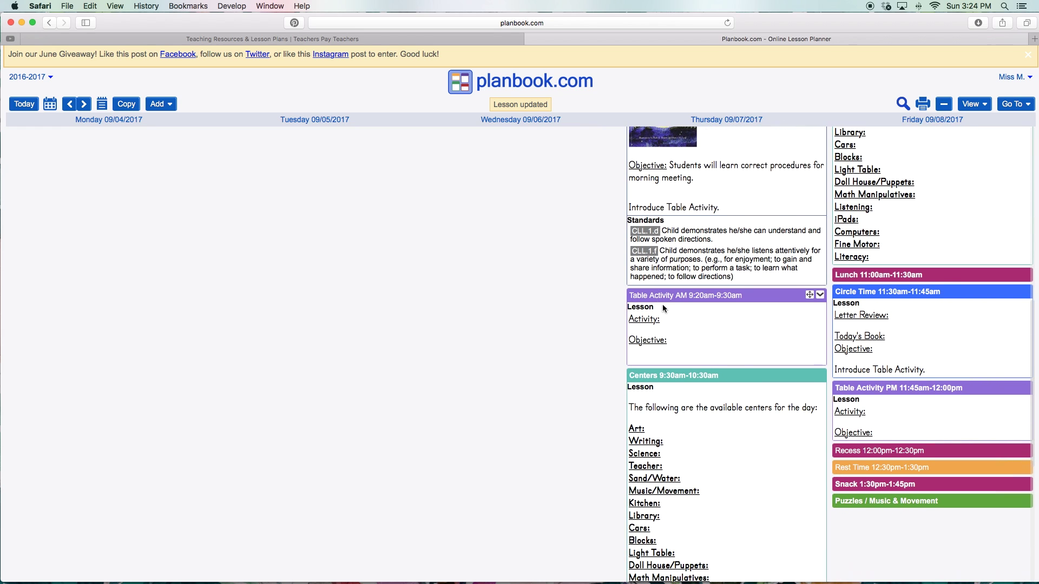
scroll(266, 227, "down", 1)
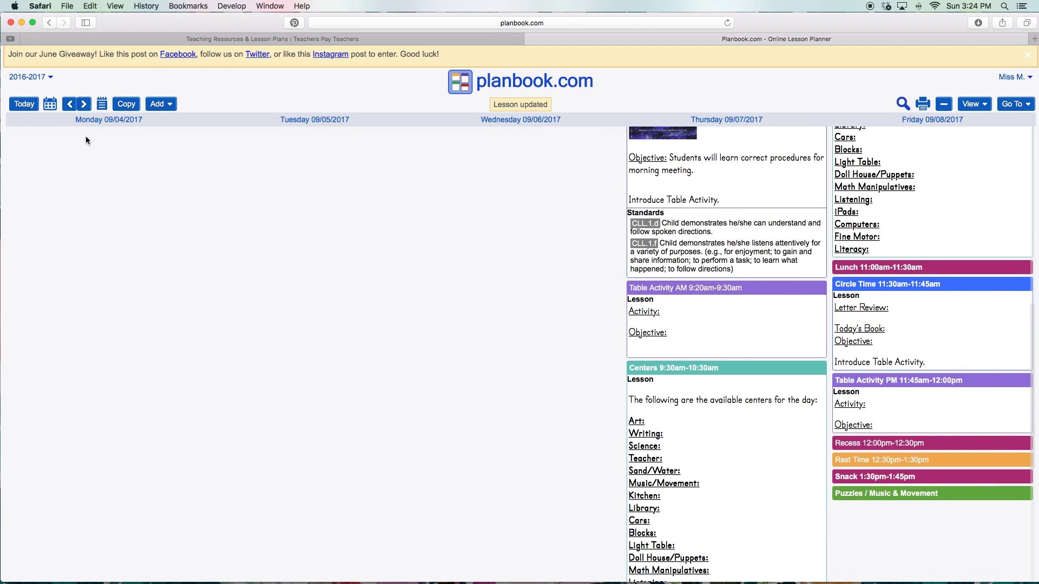
left_click(51, 106)
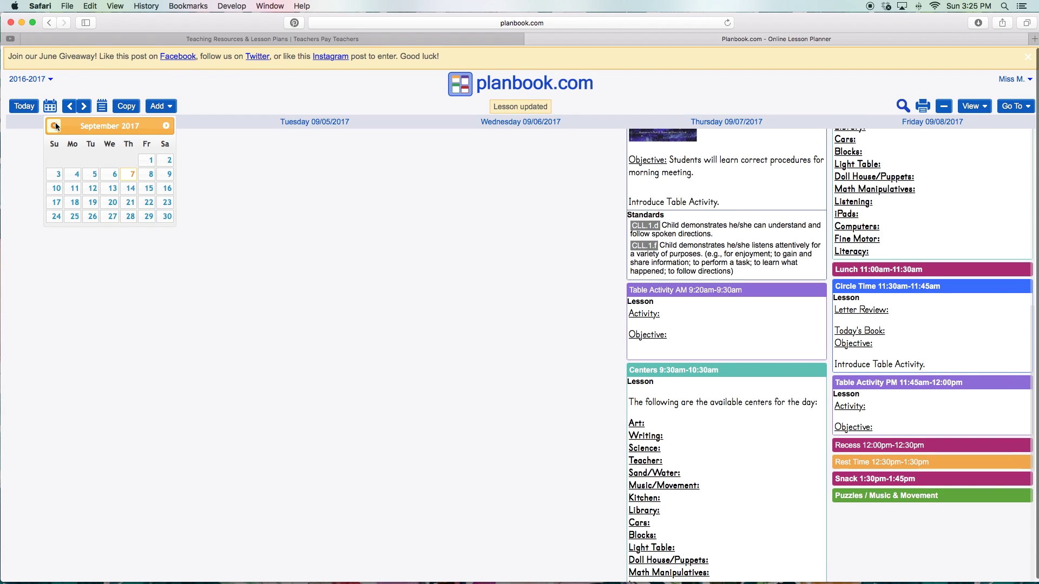
left_click(54, 125)
left_click(54, 126)
left_click(54, 125)
left_click(54, 126)
left_click(54, 125)
left_click(54, 126)
left_click(55, 126)
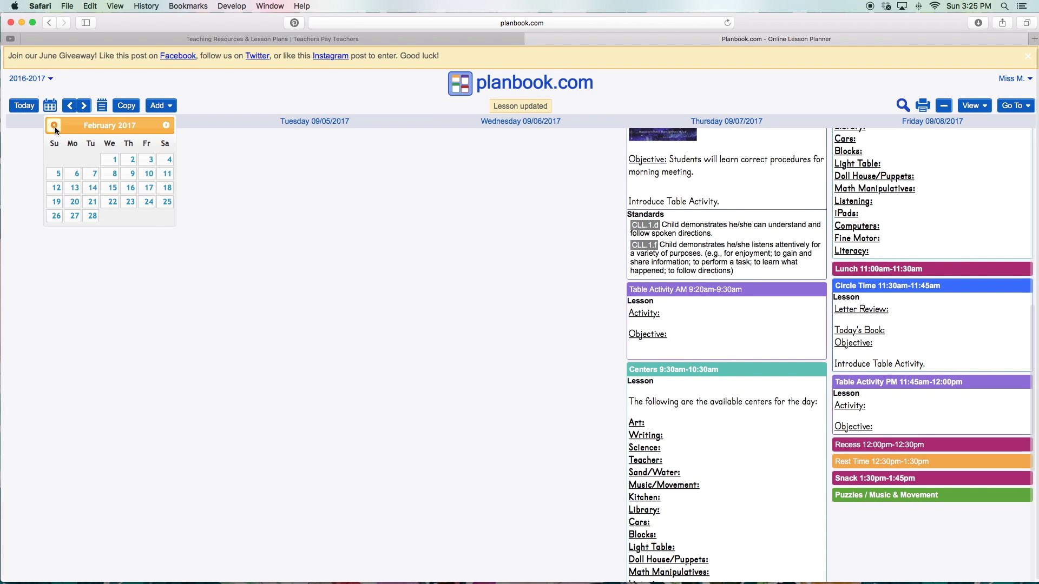
left_click(53, 126)
left_click(54, 126)
left_click(53, 127)
left_click(53, 127)
left_click(52, 126)
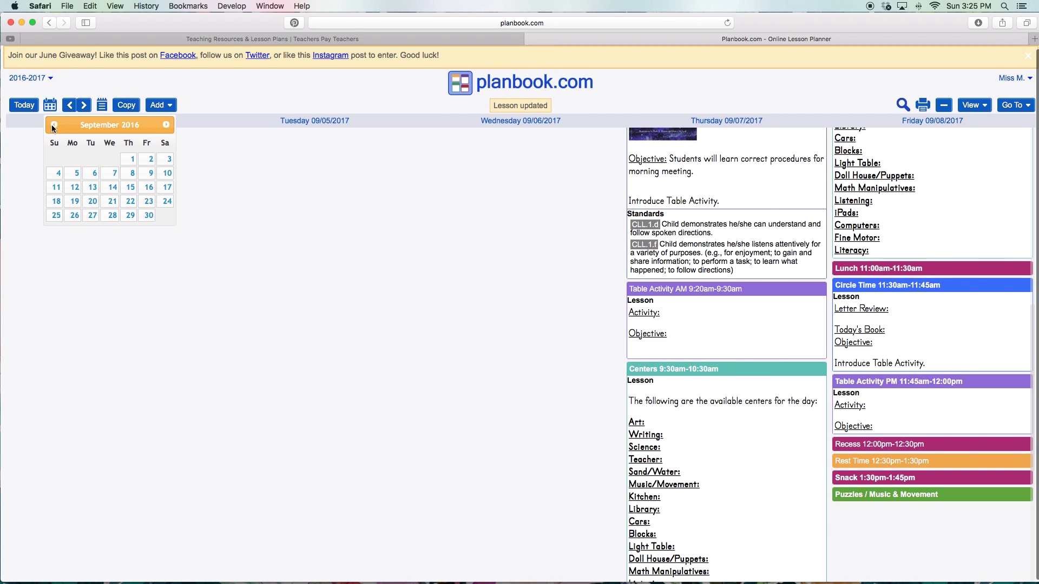
left_click(115, 174)
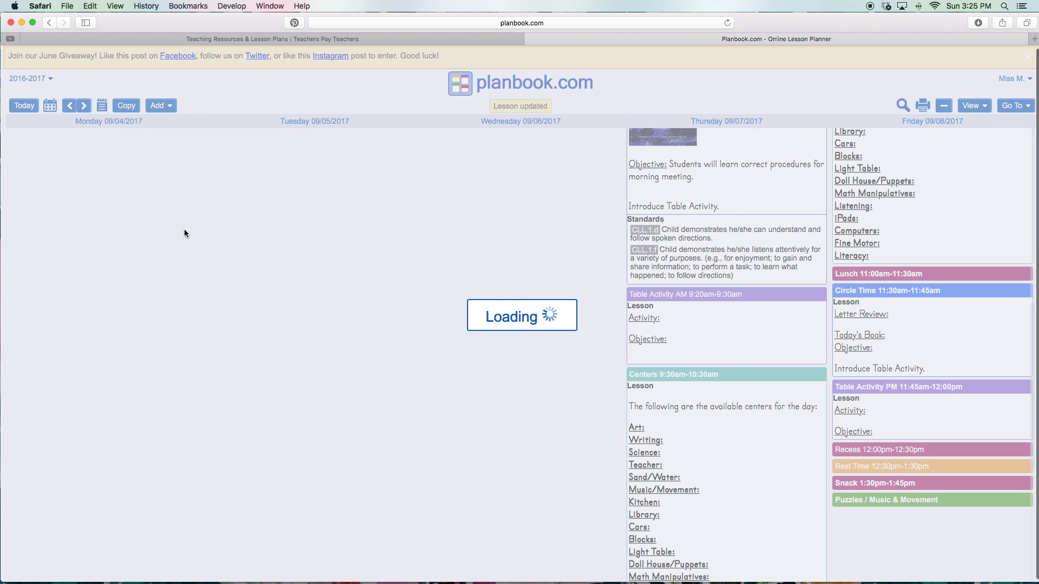
Copy all of the Tuesday 09/06/2016 Table Activity lesson about making kissing hands.
scroll(224, 260, "up", 2)
scroll(223, 261, "up", 5)
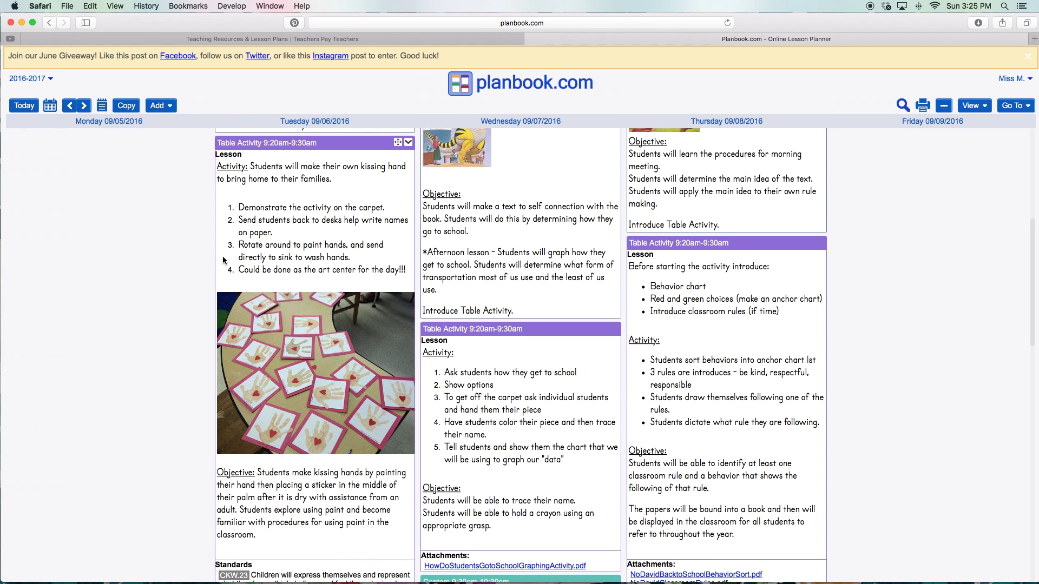
left_click(408, 142)
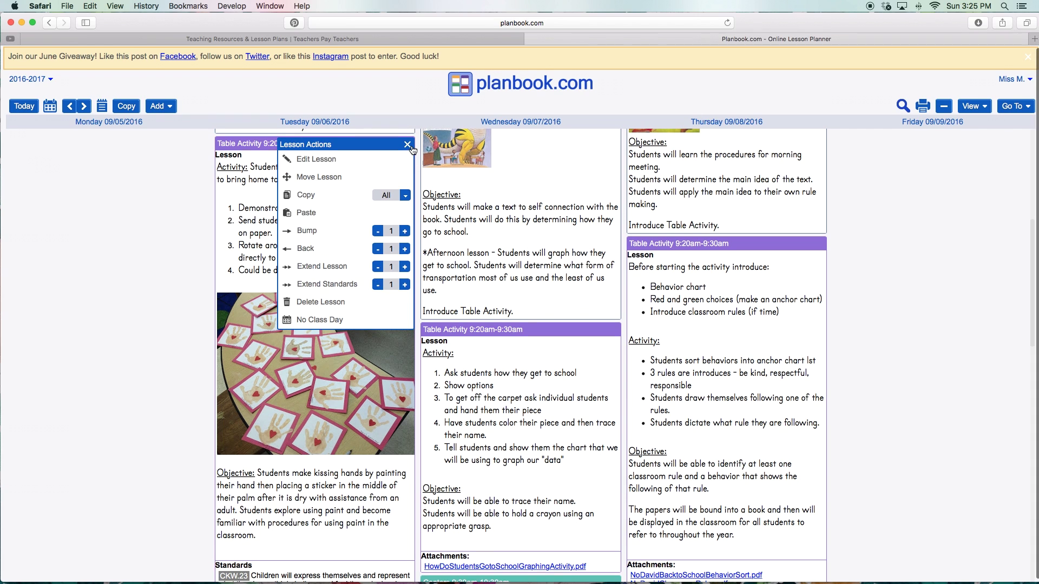
left_click(310, 200)
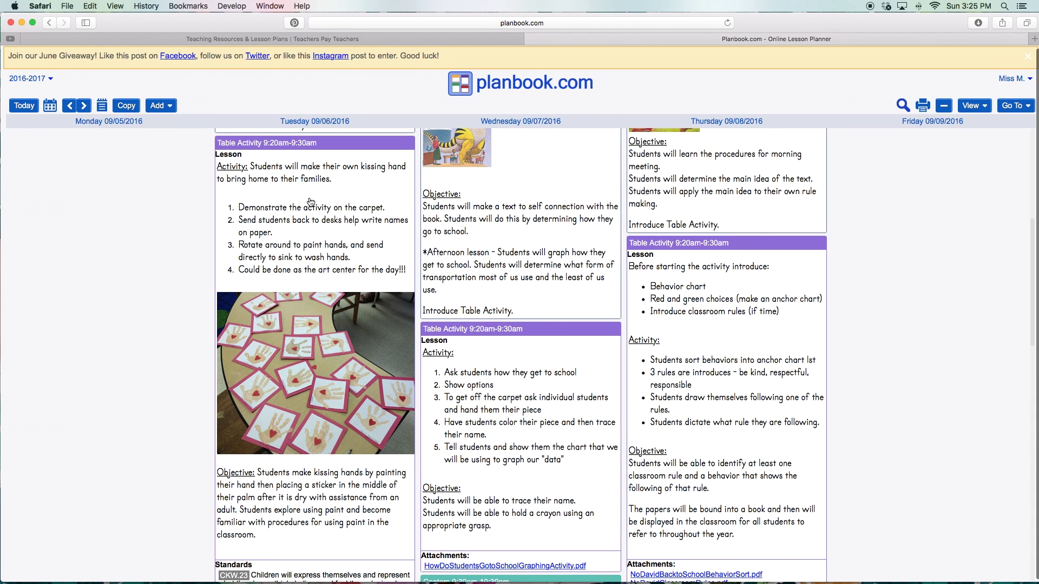
Open the kissing hand lesson's attachment TheKissingHandPoemFreebie.pdf, look through its pages and close it.
scroll(309, 196, "down", 1)
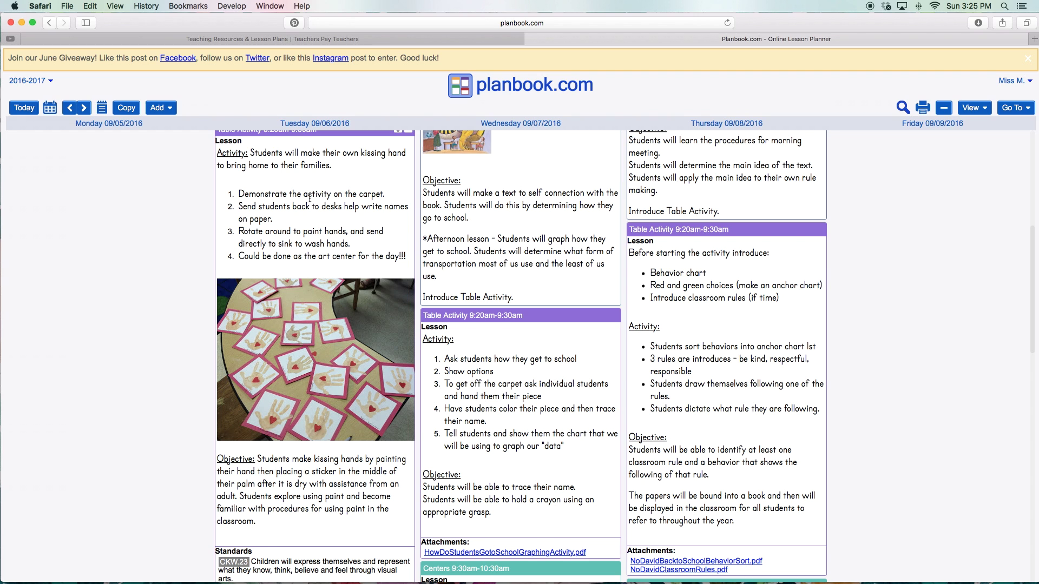
scroll(310, 198, "down", 8)
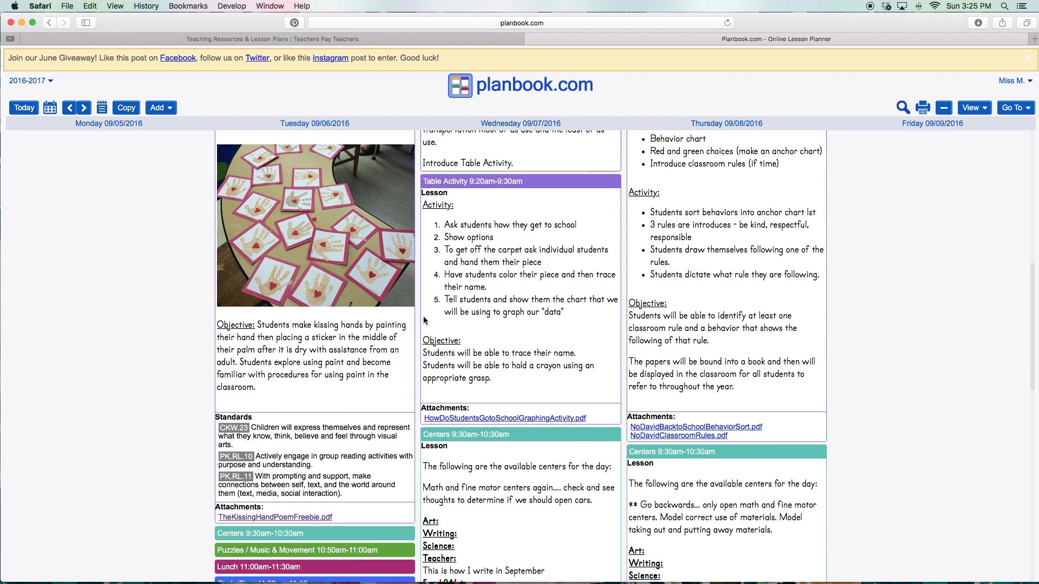
scroll(324, 427, "down", 3)
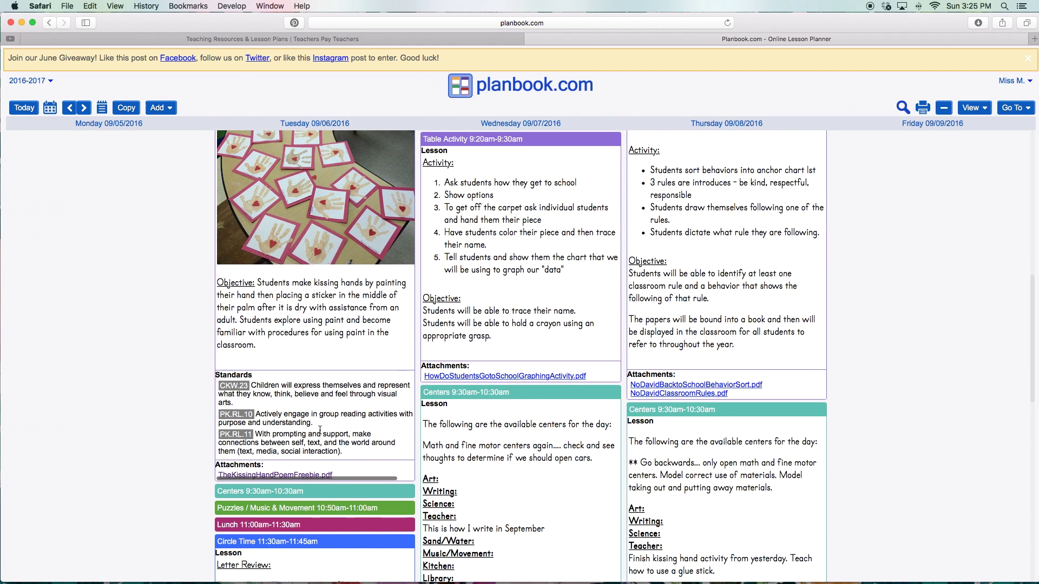
left_click(320, 476)
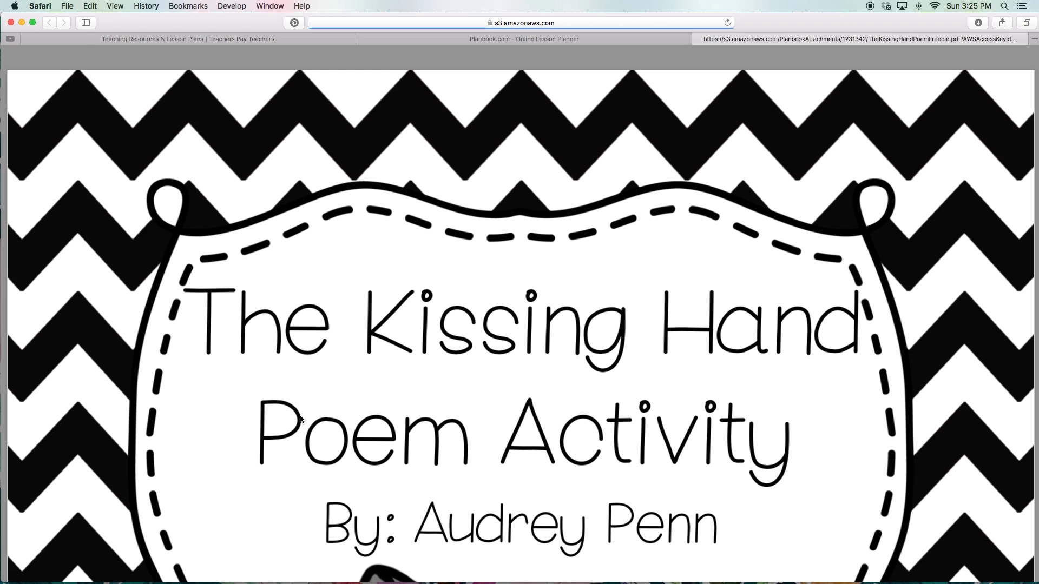
scroll(299, 420, "down", 10)
scroll(300, 420, "up", 10)
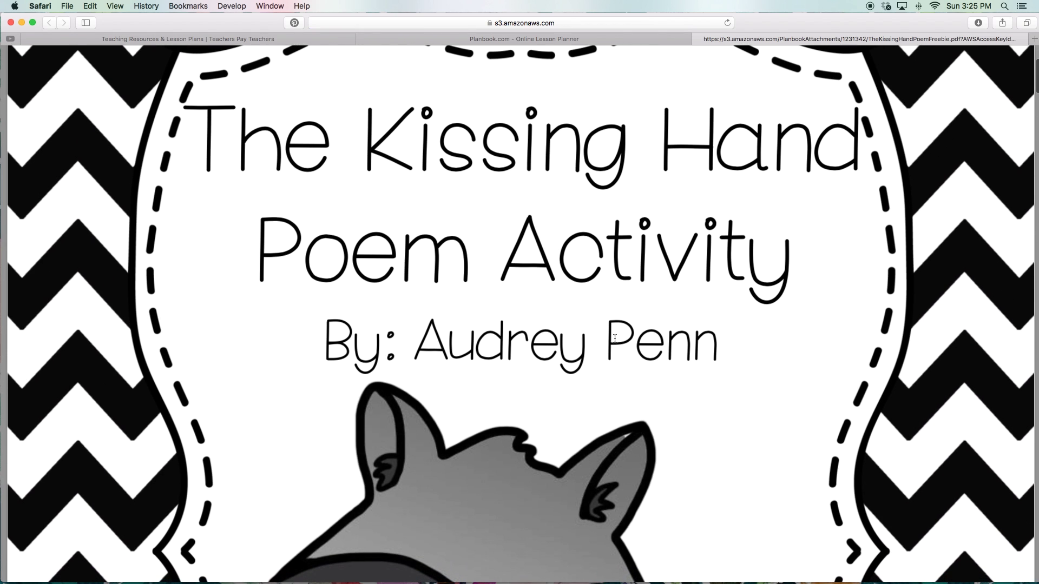
scroll(533, 353, "down", 15)
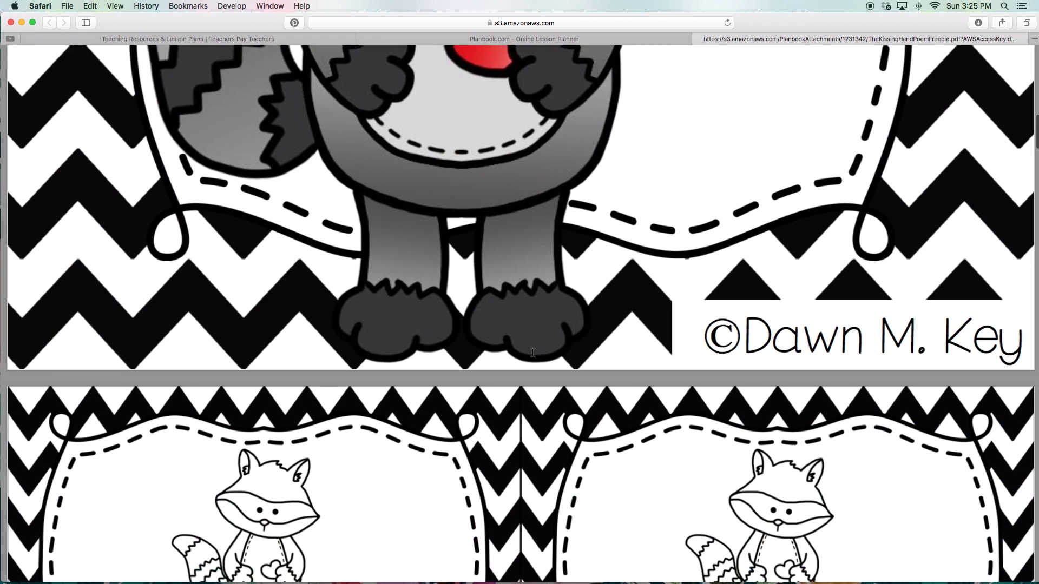
scroll(533, 353, "down", 5)
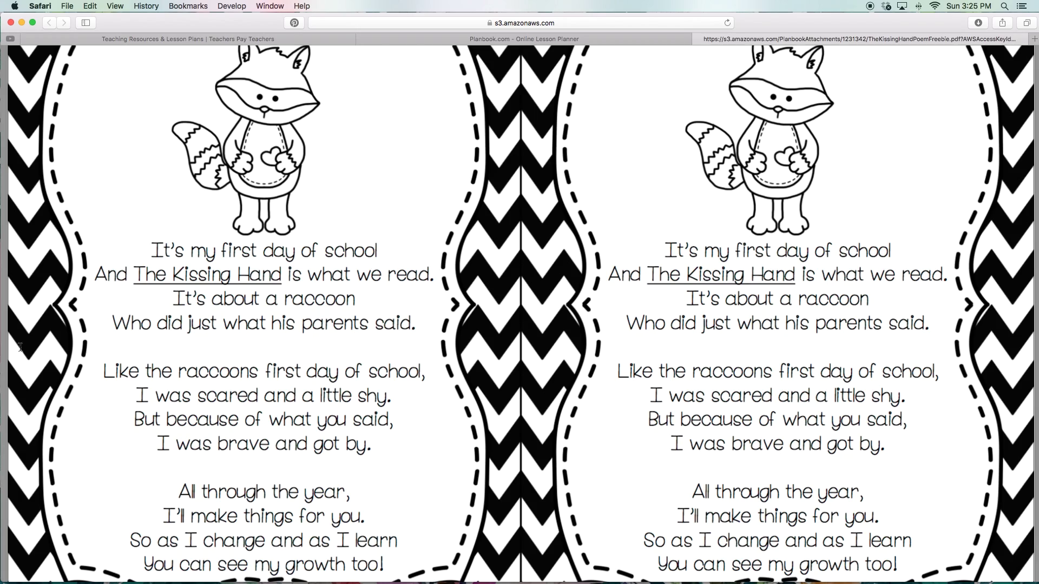
scroll(387, 306, "down", 15)
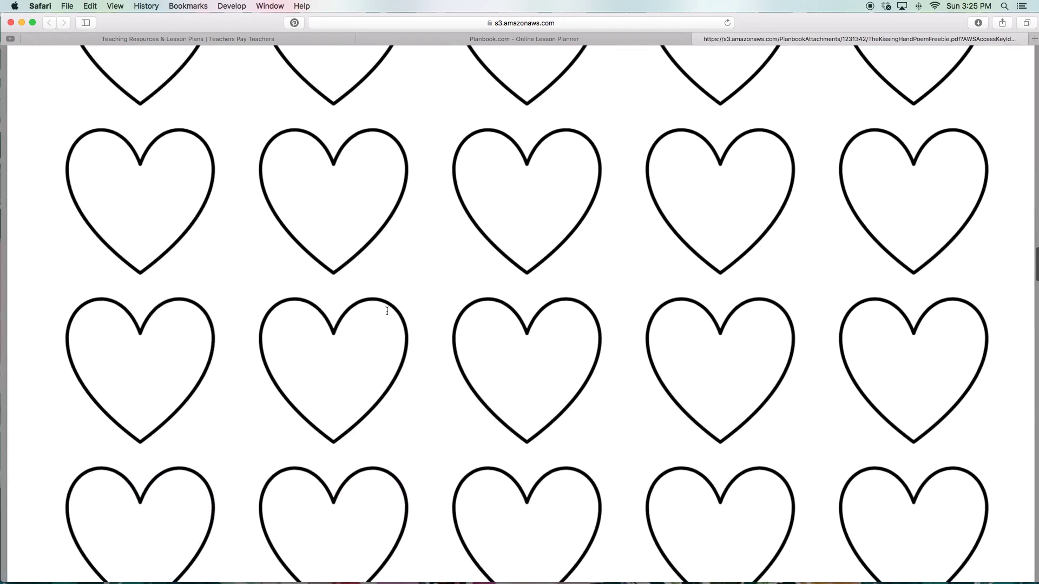
scroll(325, 424, "up", 1)
scroll(337, 398, "down", 20)
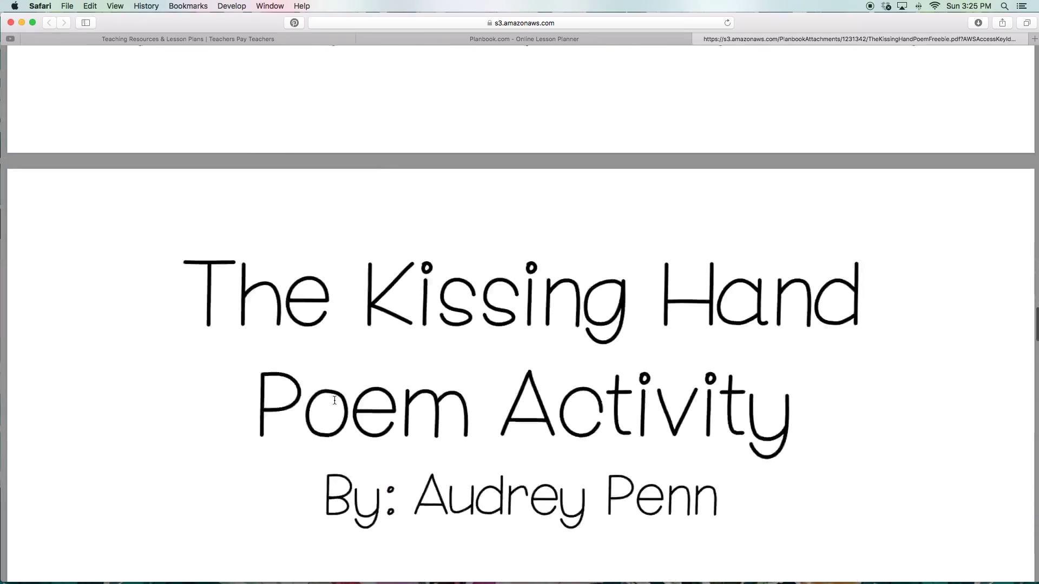
scroll(605, 338, "down", 2)
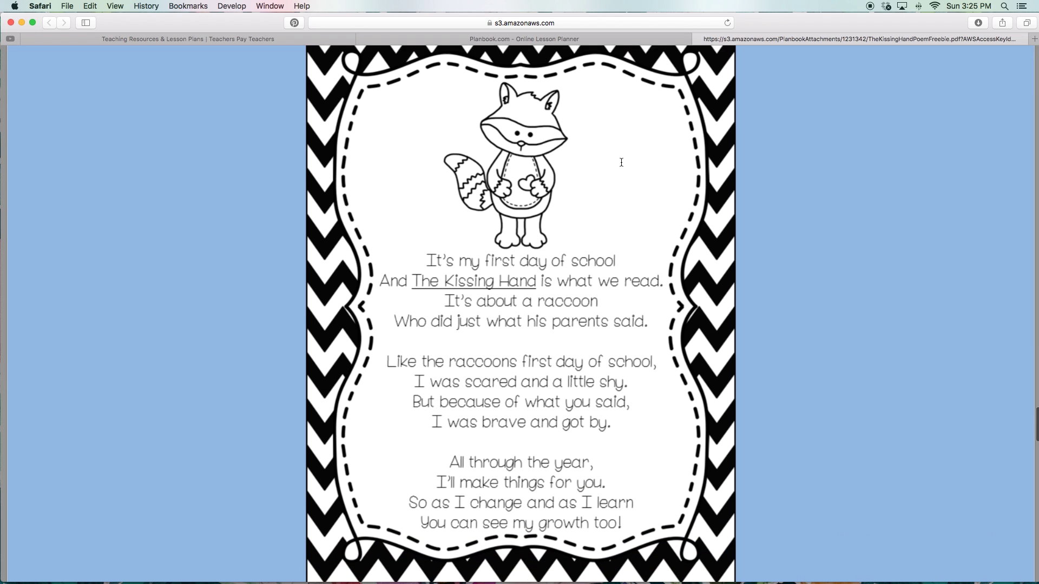
left_click(698, 39)
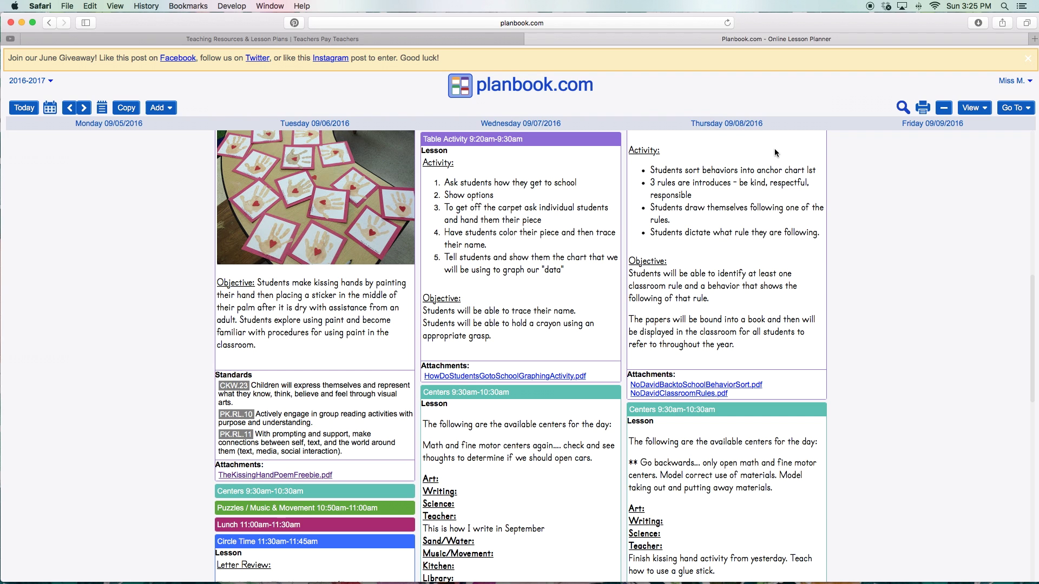
Return to the new school year's plans by selecting September 7, 2017 in the planner's calendar.
scroll(777, 156, "up", 5)
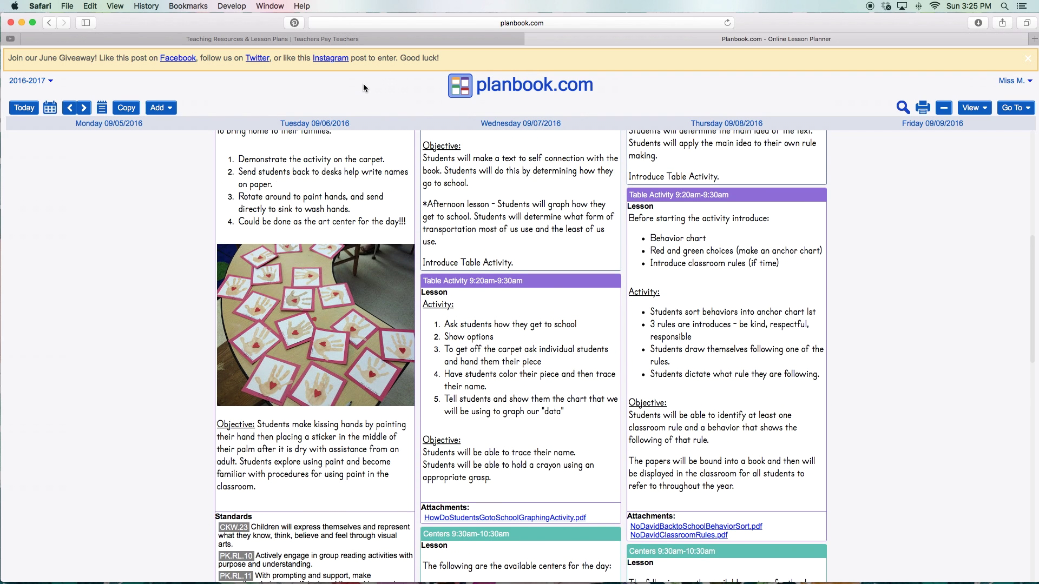
left_click(49, 108)
left_click(166, 127)
left_click(166, 128)
left_click(165, 127)
left_click(166, 127)
left_click(165, 127)
left_click(165, 127)
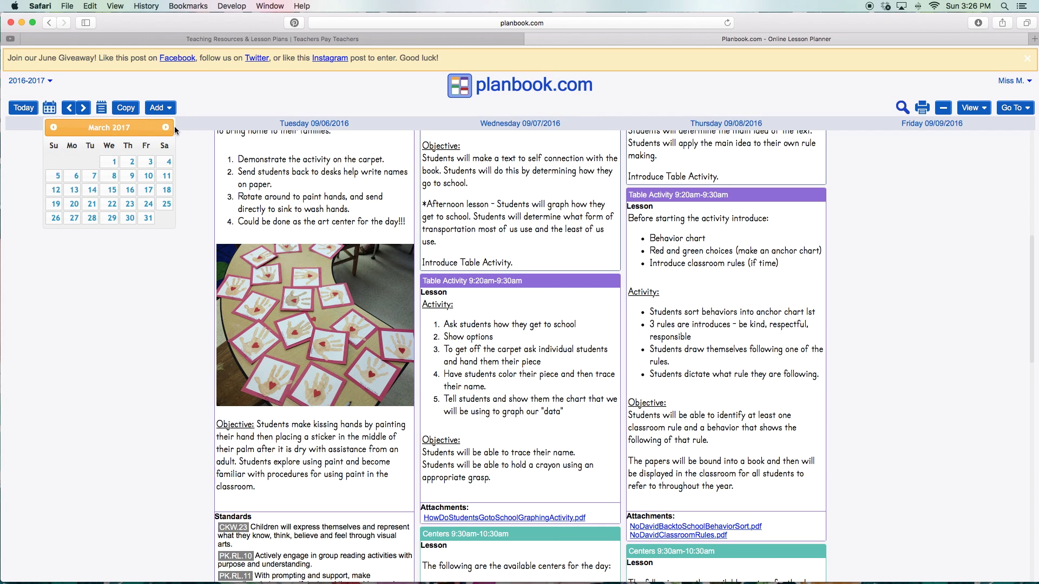
left_click(175, 130)
left_click(50, 108)
left_click(166, 127)
left_click(160, 130)
left_click(163, 130)
left_click(163, 130)
left_click(162, 129)
left_click(132, 177)
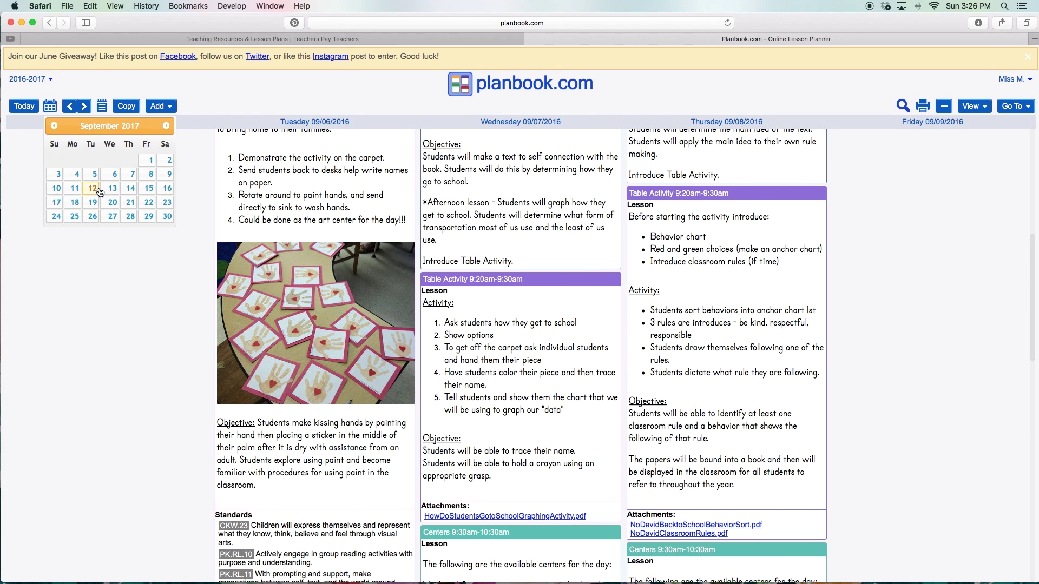
left_click(135, 178)
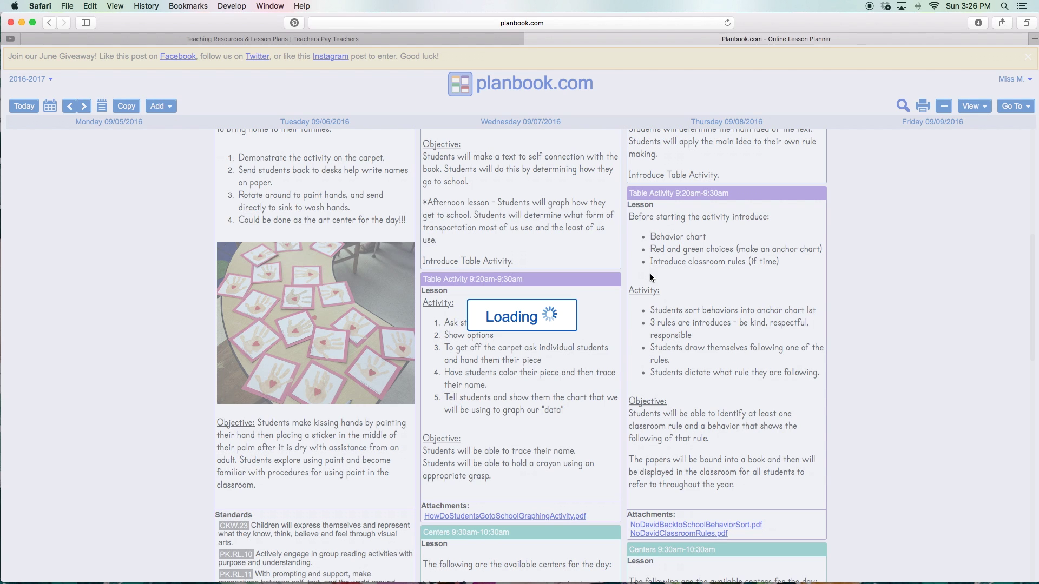
Paste the copied kissing hand lesson into Thursday 09/07/2017's Table Activity AM.
scroll(767, 284, "down", 5)
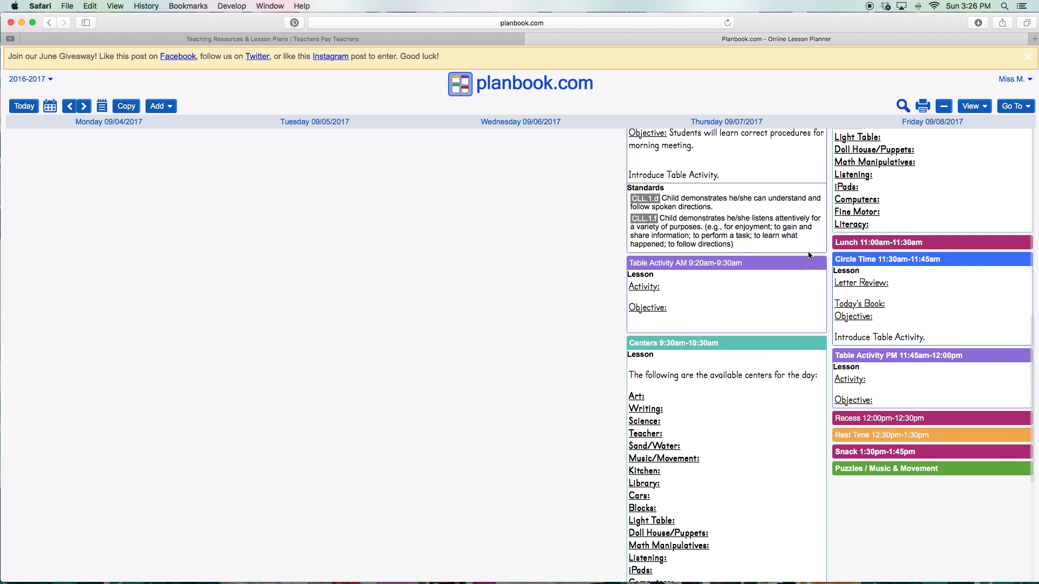
left_click(802, 274)
left_click(720, 331)
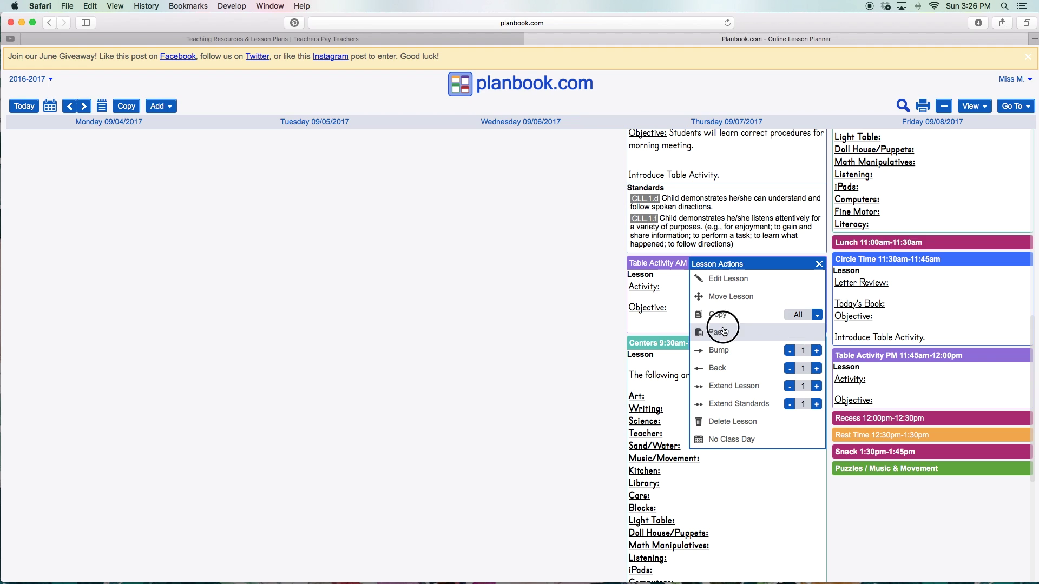
left_click(619, 323)
scroll(617, 321, "down", 5)
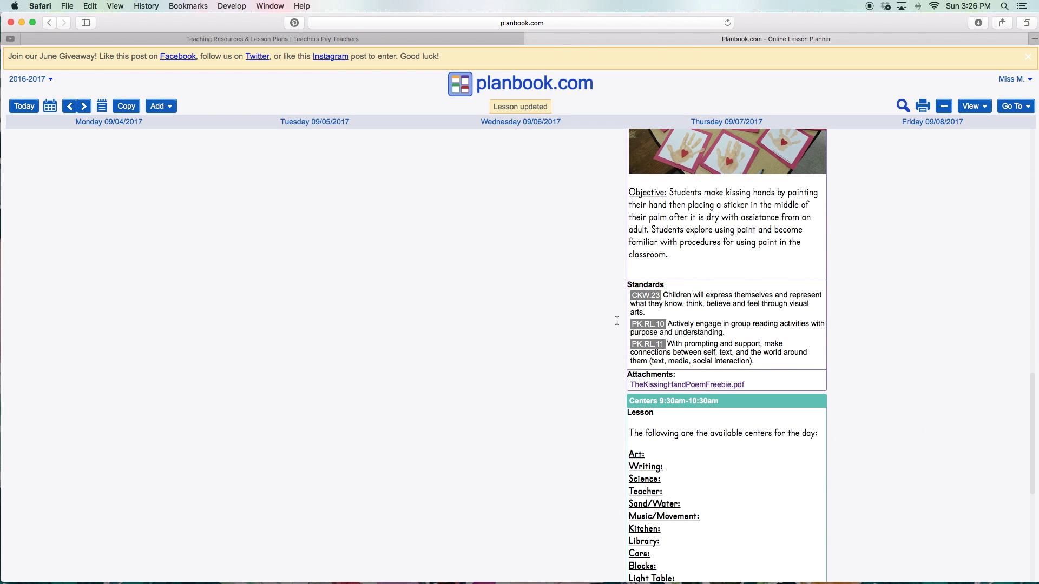
Review the Thursday 09/07/2017 and Friday 09/08/2017 plans, including the Morning Meeting content, books, objectives and standards.
scroll(617, 321, "up", 4)
scroll(617, 323, "up", 10)
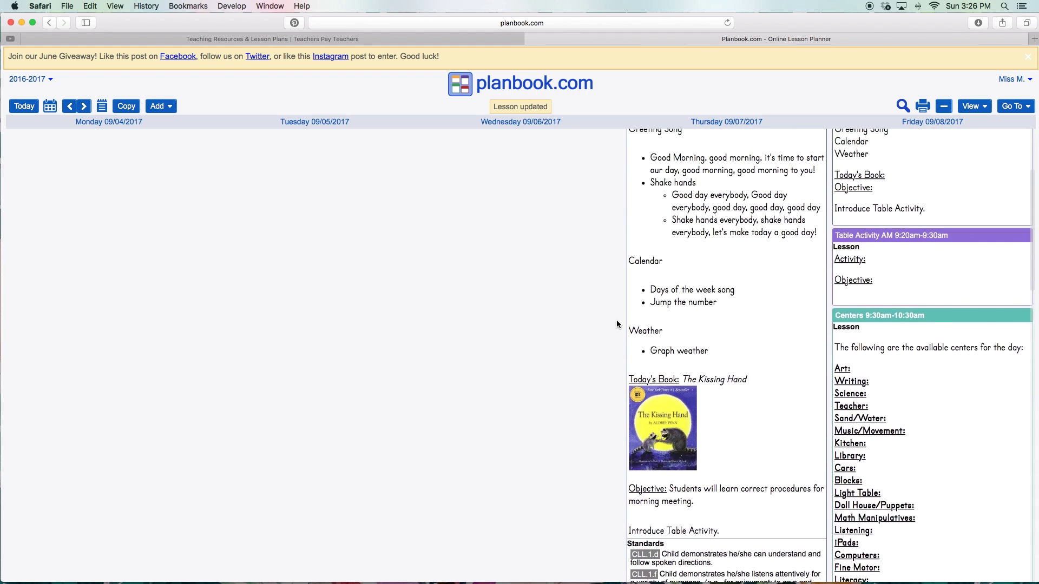
scroll(617, 320, "down", 15)
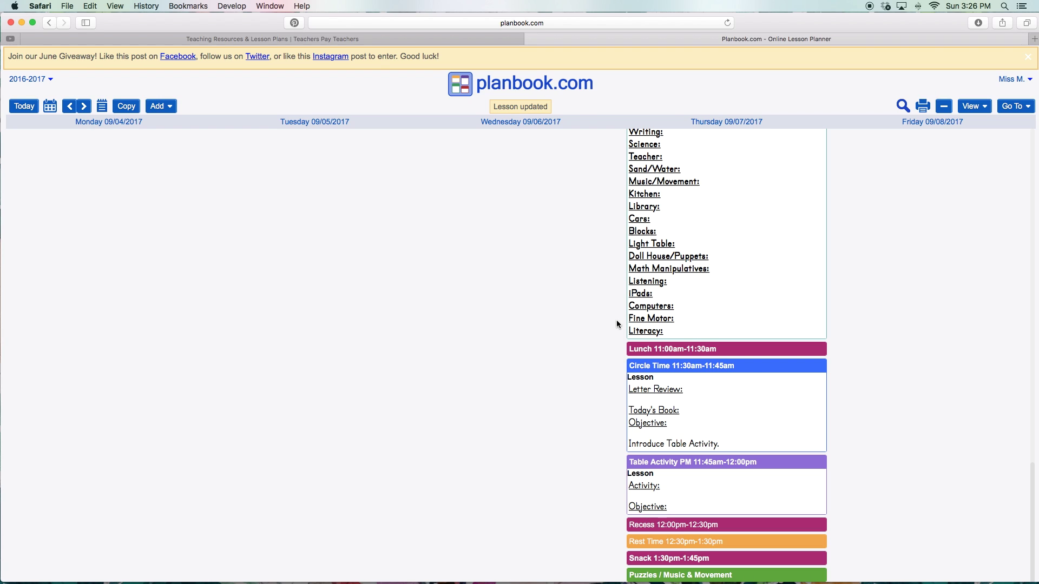
scroll(617, 324, "up", 4)
scroll(617, 324, "up", 20)
scroll(616, 322, "up", 3)
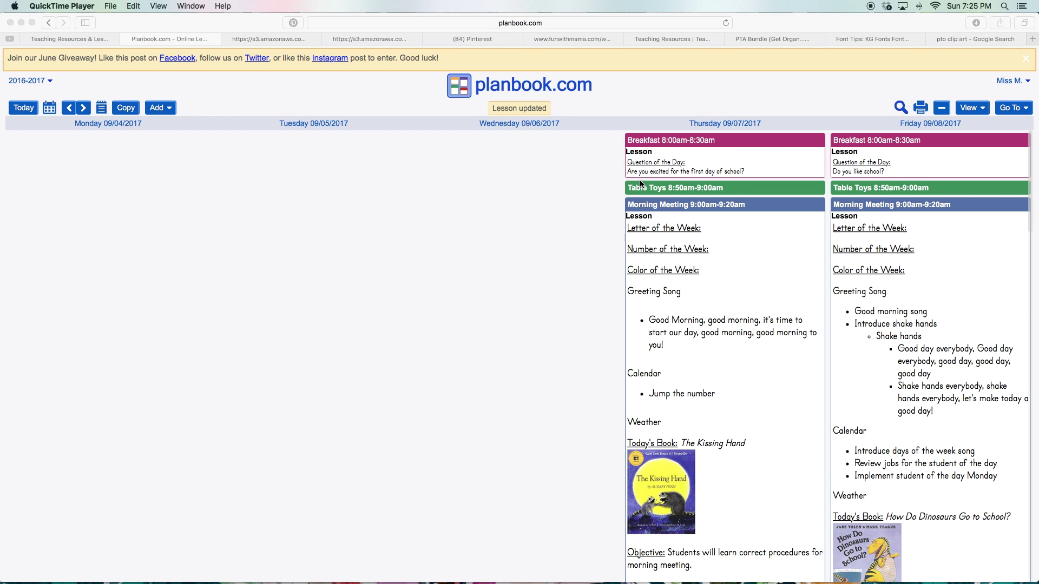
scroll(640, 184, "down", 3)
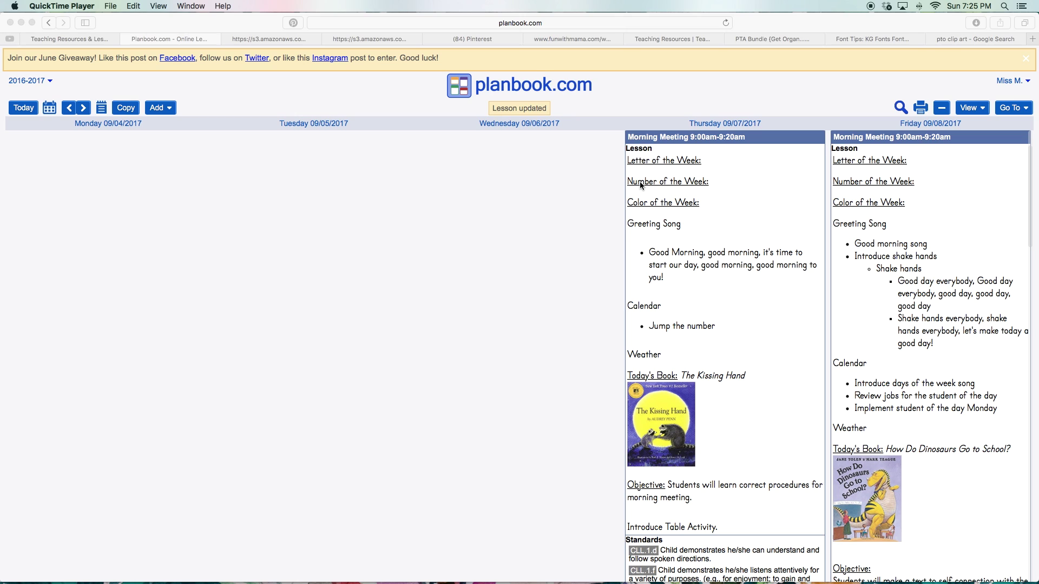
scroll(640, 181, "down", 1)
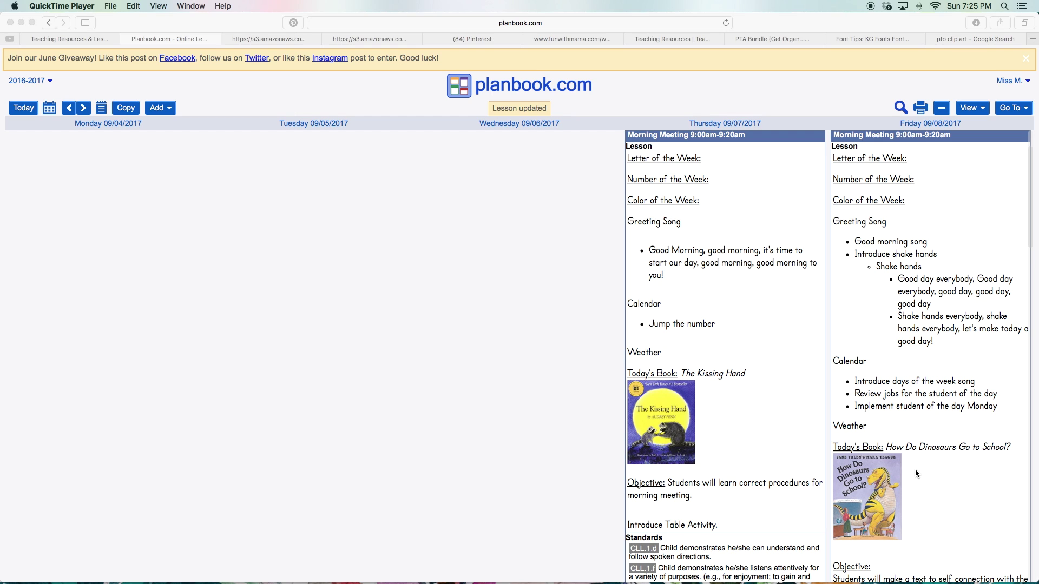
scroll(914, 473, "down", 1)
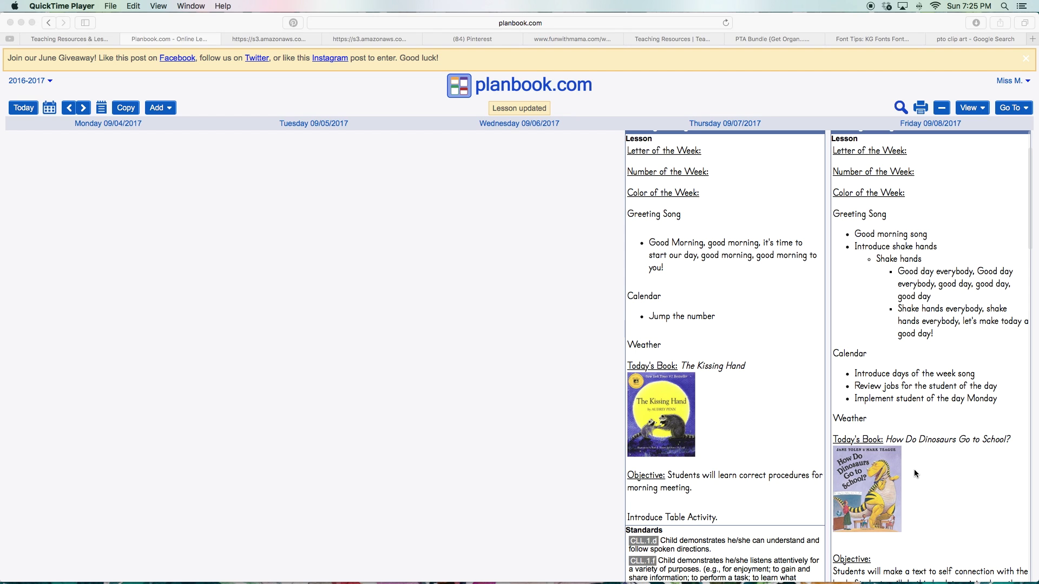
scroll(914, 472, "down", 3)
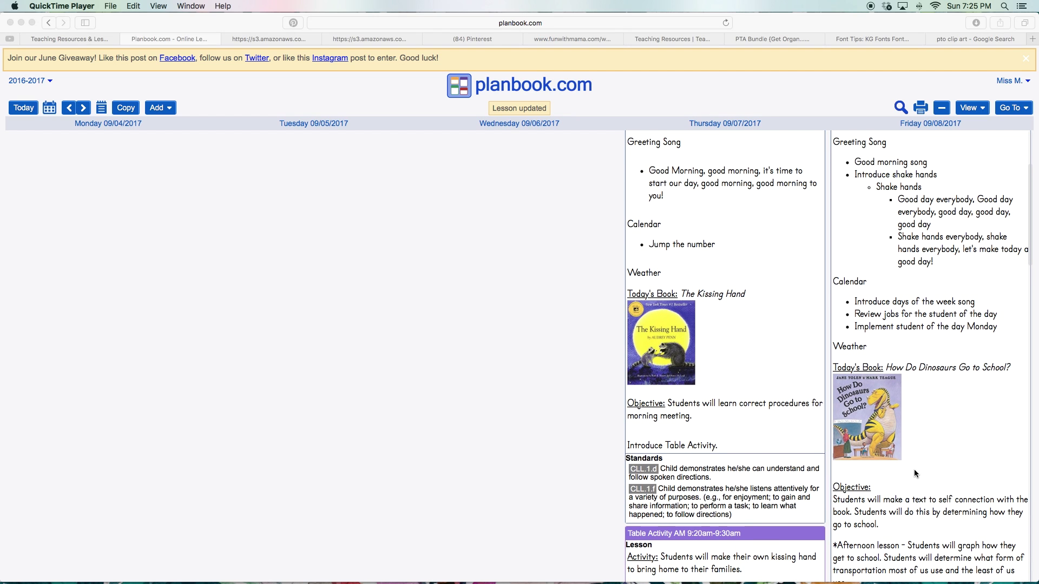
scroll(914, 470, "down", 1)
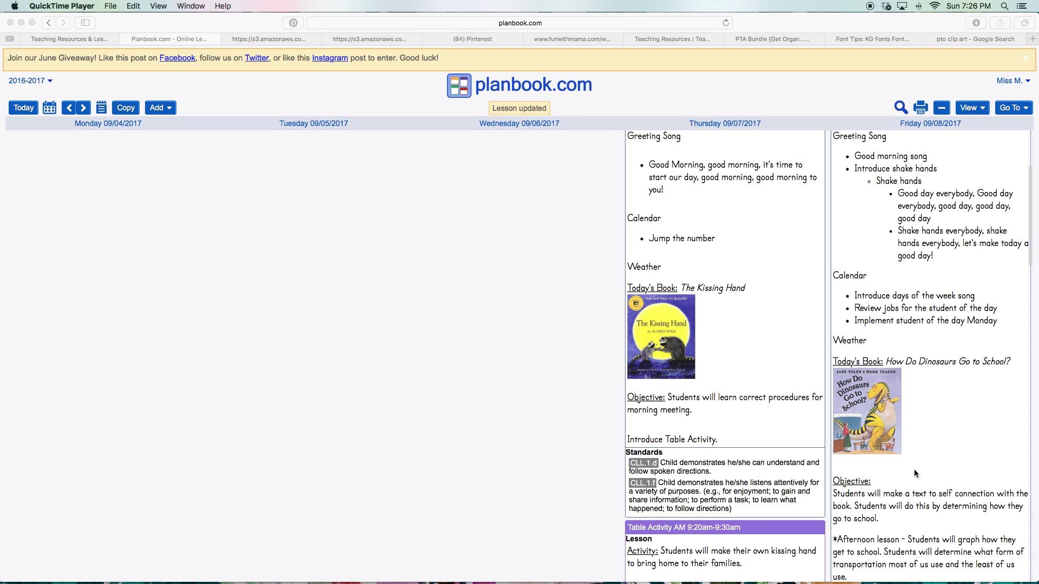
Compare the Morning Meeting objectives and Table Activity AM lessons for Thursday 09/07/2017 and Friday 09/08/2017, including their standards and attachments.
scroll(914, 472, "down", 1)
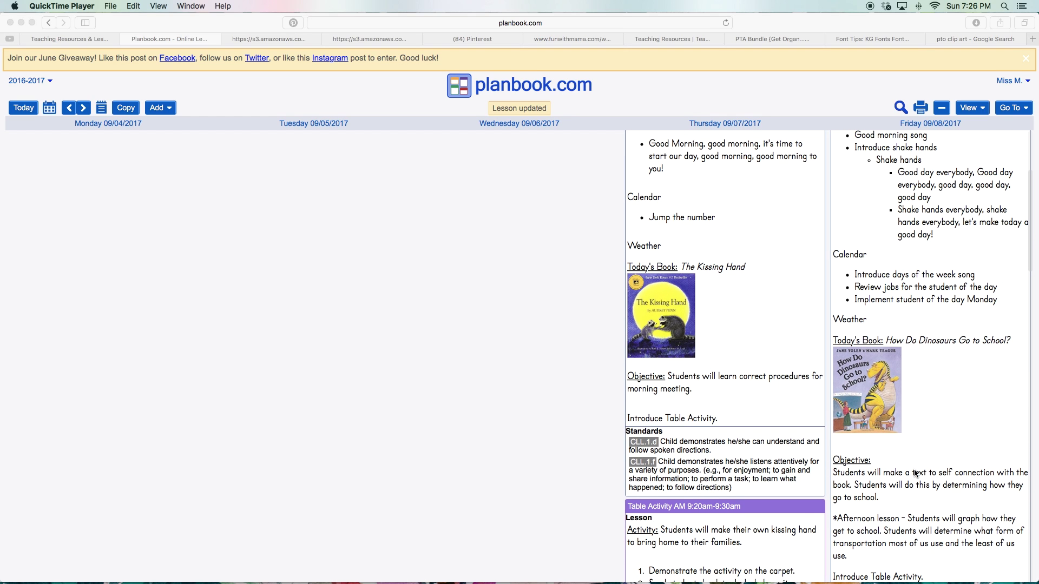
scroll(800, 444, "down", 5)
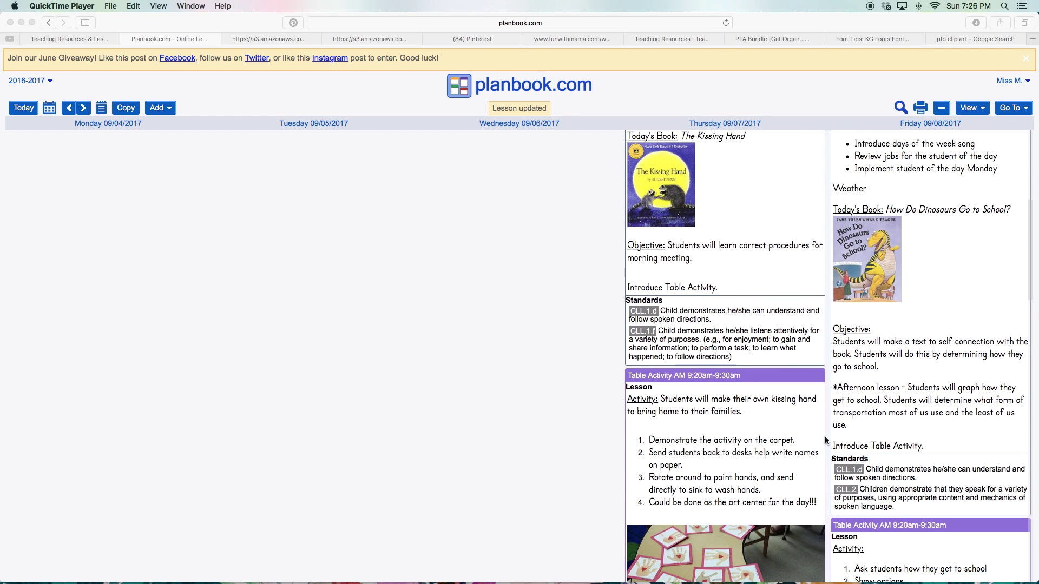
scroll(743, 353, "down", 1)
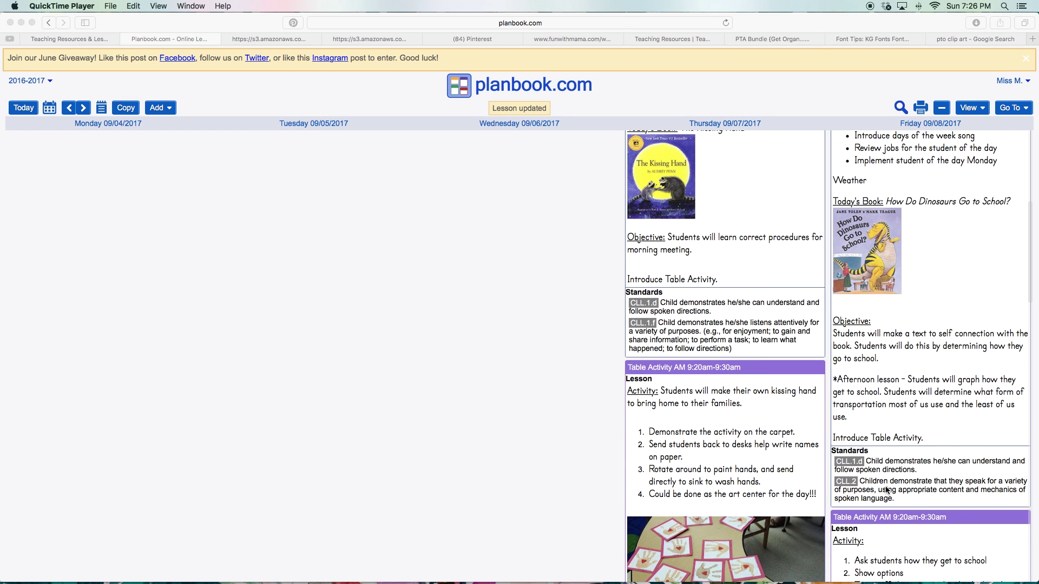
scroll(801, 425, "down", 5)
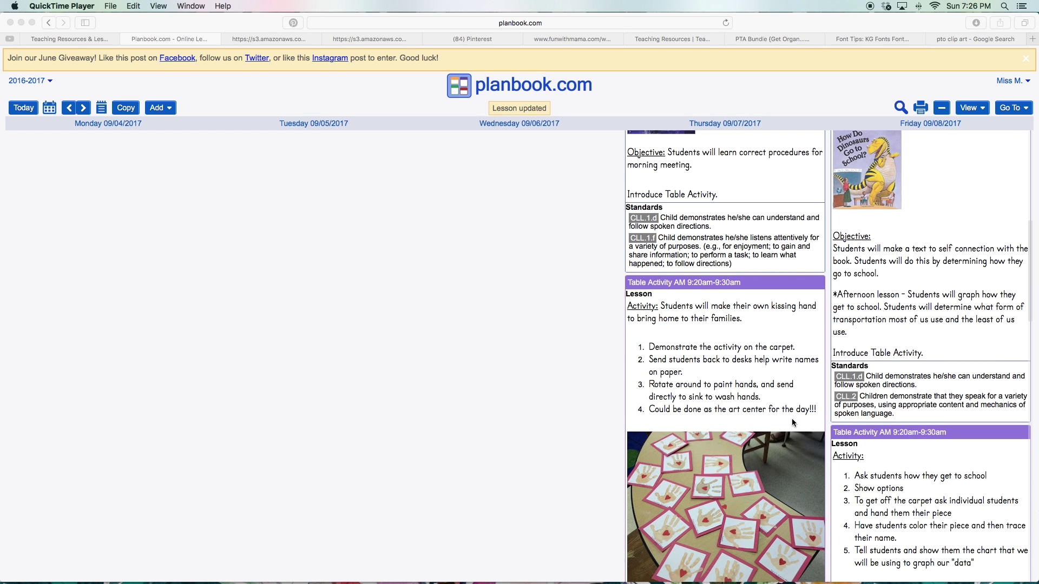
scroll(794, 422, "down", 4)
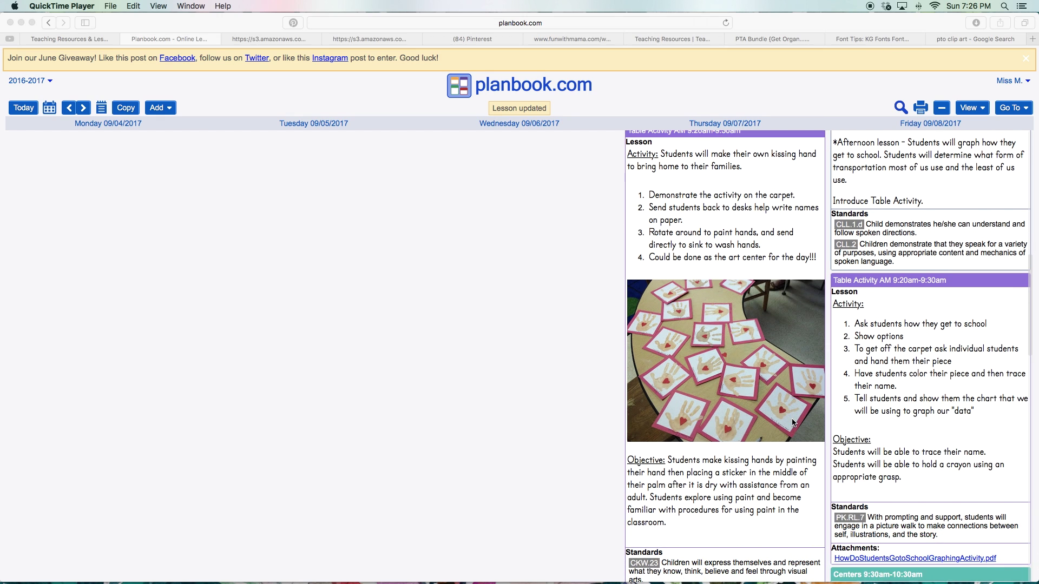
scroll(792, 422, "up", 12)
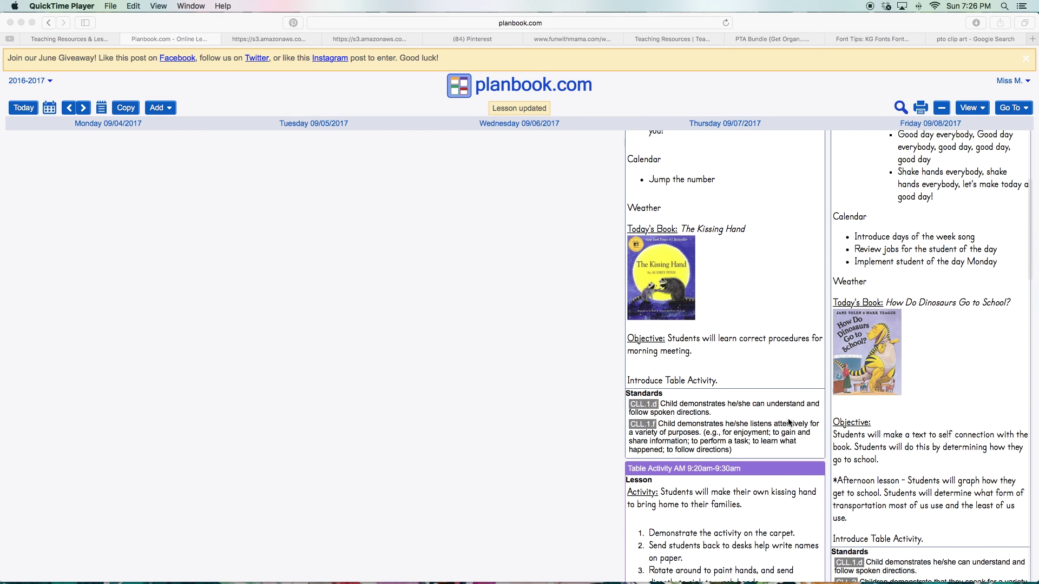
scroll(673, 359, "down", 7)
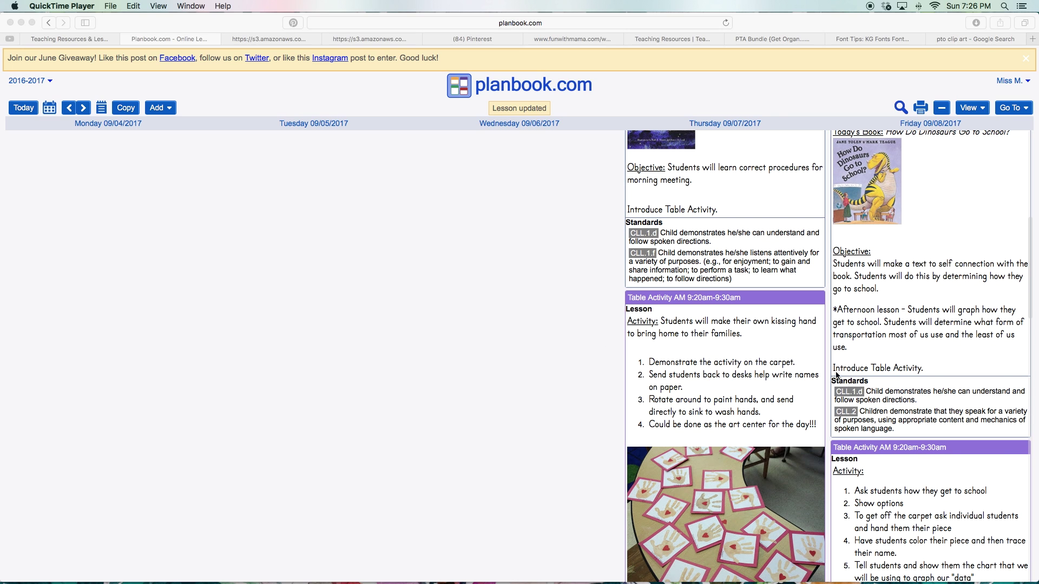
scroll(740, 366, "down", 10)
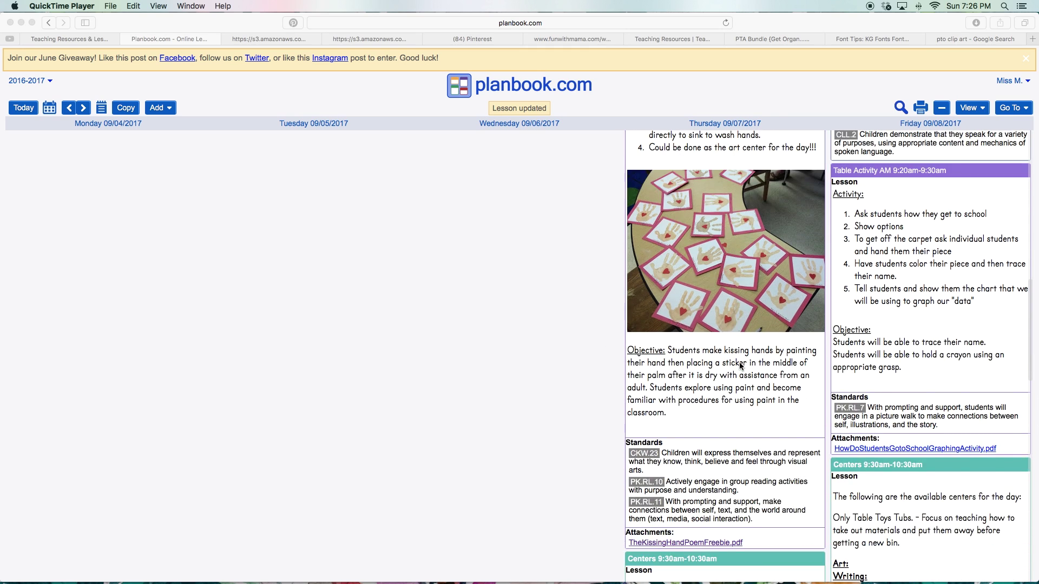
scroll(740, 366, "up", 3)
scroll(740, 365, "up", 6)
scroll(884, 373, "up", 1)
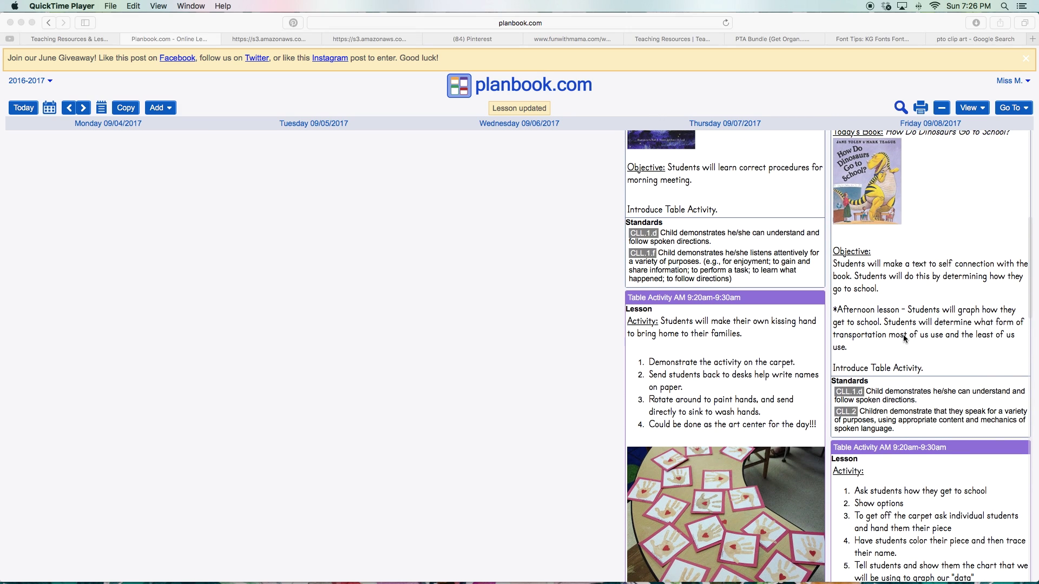
scroll(866, 272, "down", 9)
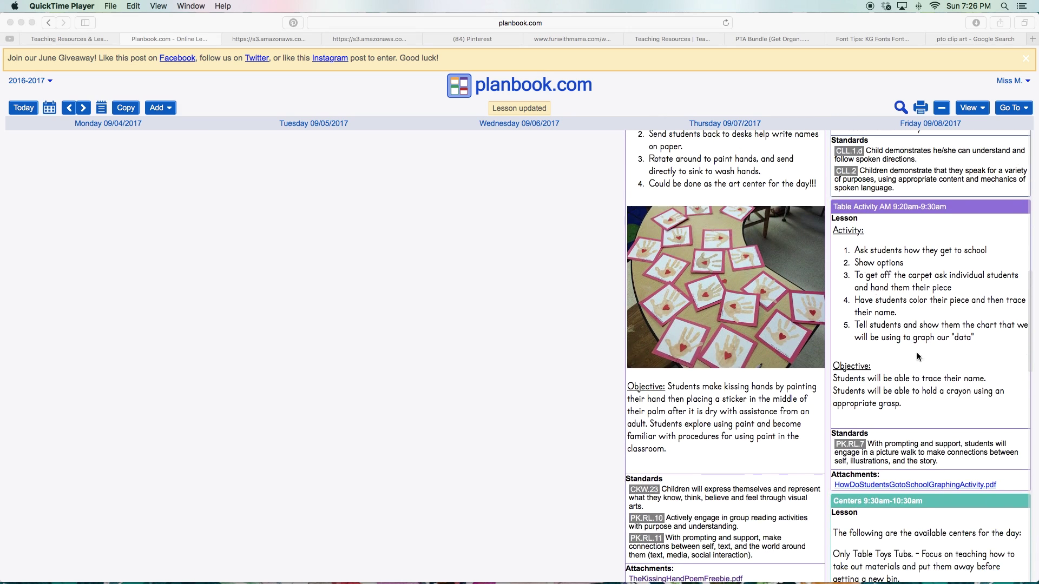
Open Friday's attachment HowDoStudentsGotoSchoolGraphingActivity.pdf, look through its literature connection and vehicle card pages, close it and return to the planner.
left_click(950, 487)
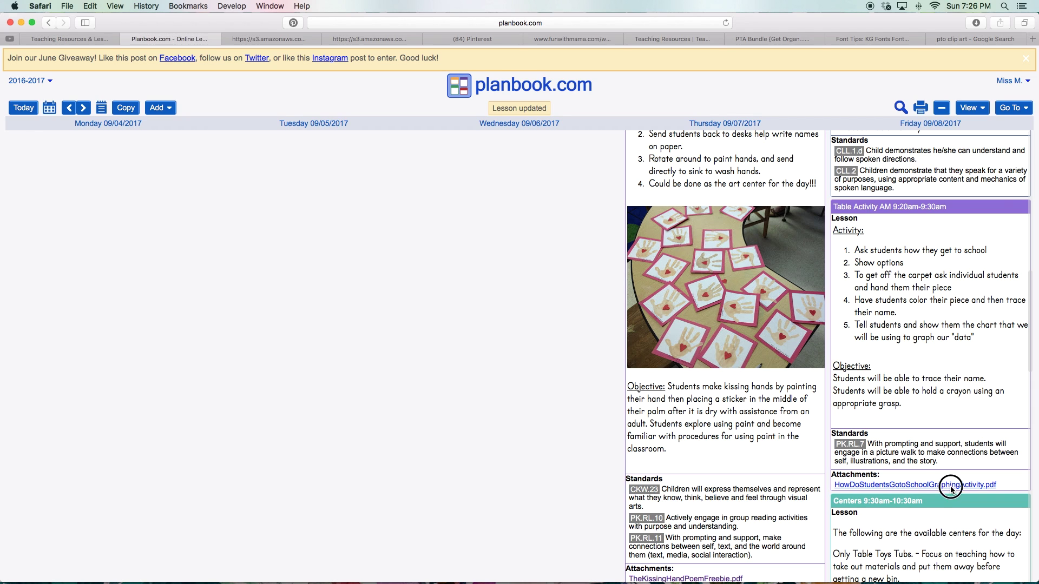
left_click(915, 485)
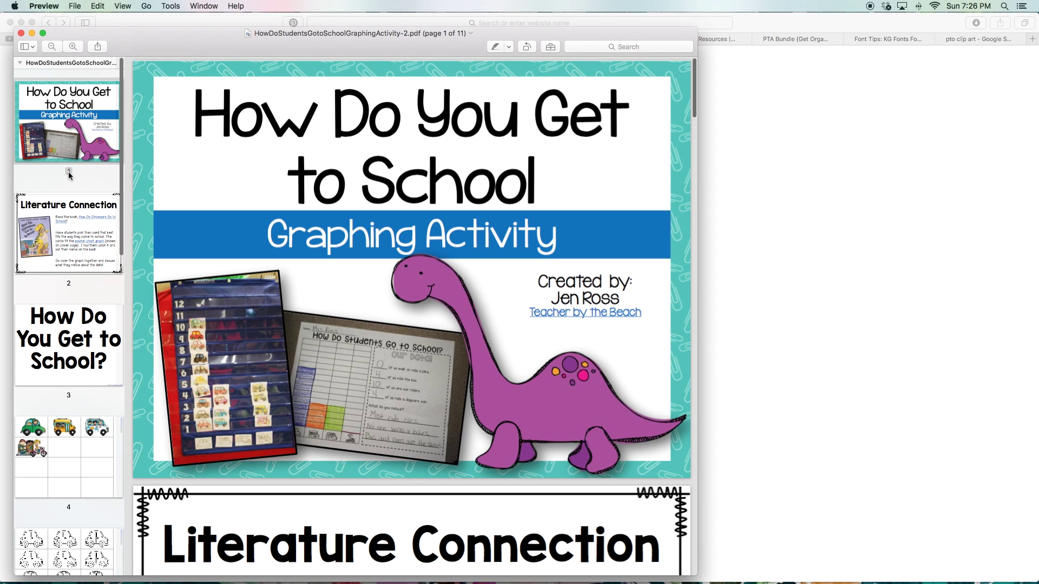
scroll(76, 177, "down", 1)
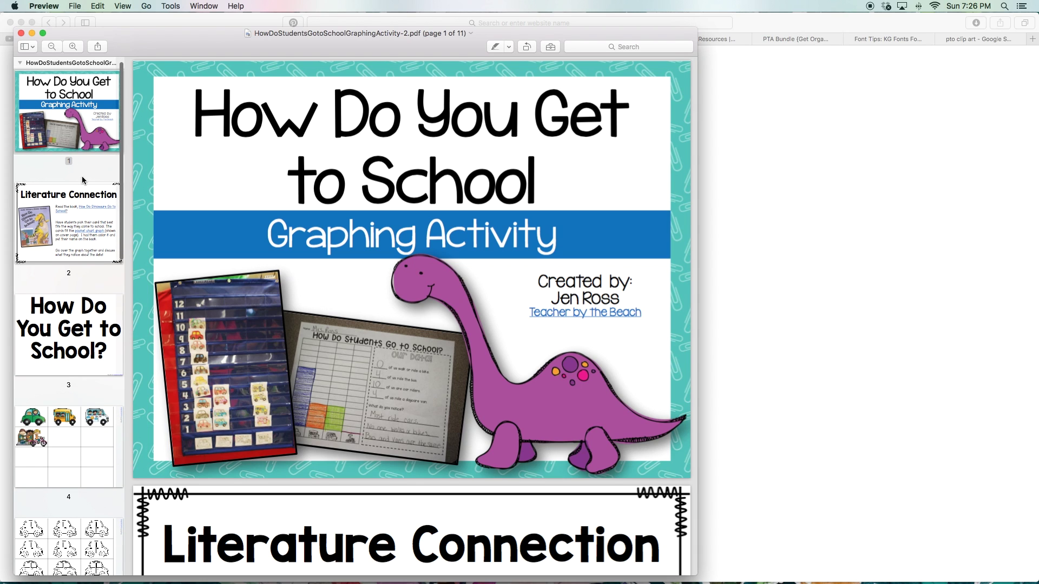
left_click(52, 206)
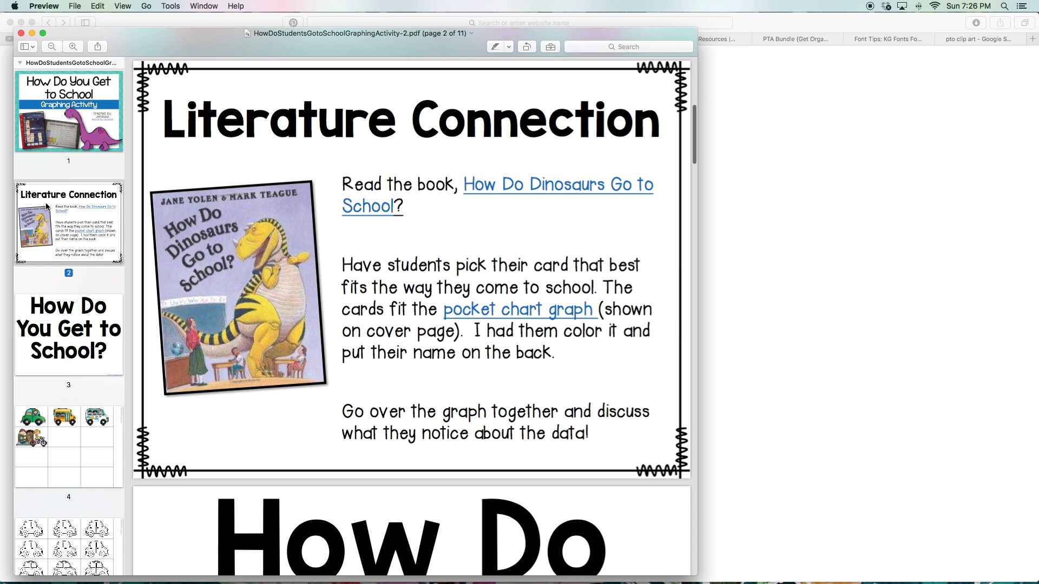
scroll(50, 207, "down", 4)
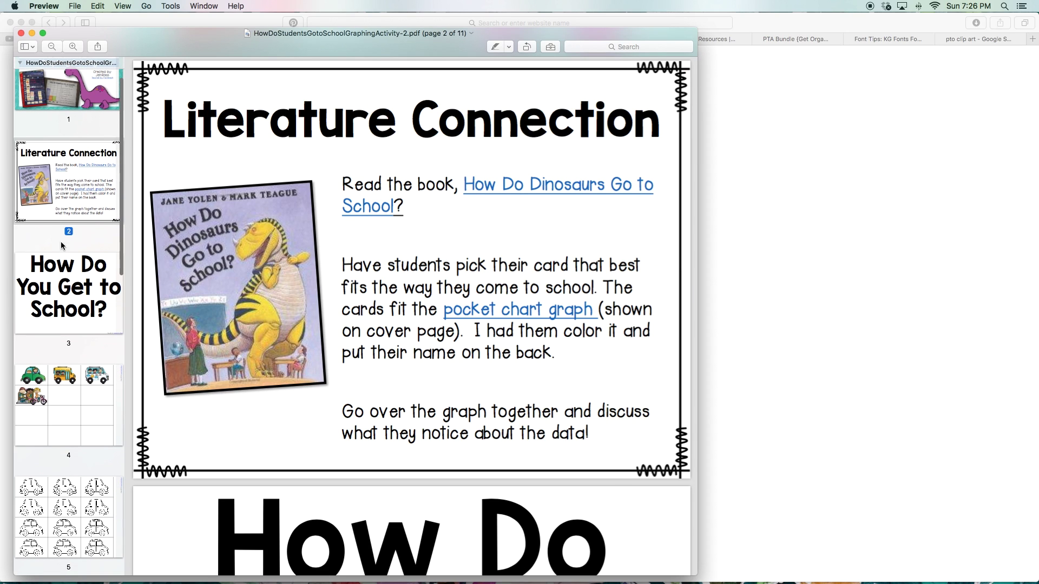
left_click(83, 290)
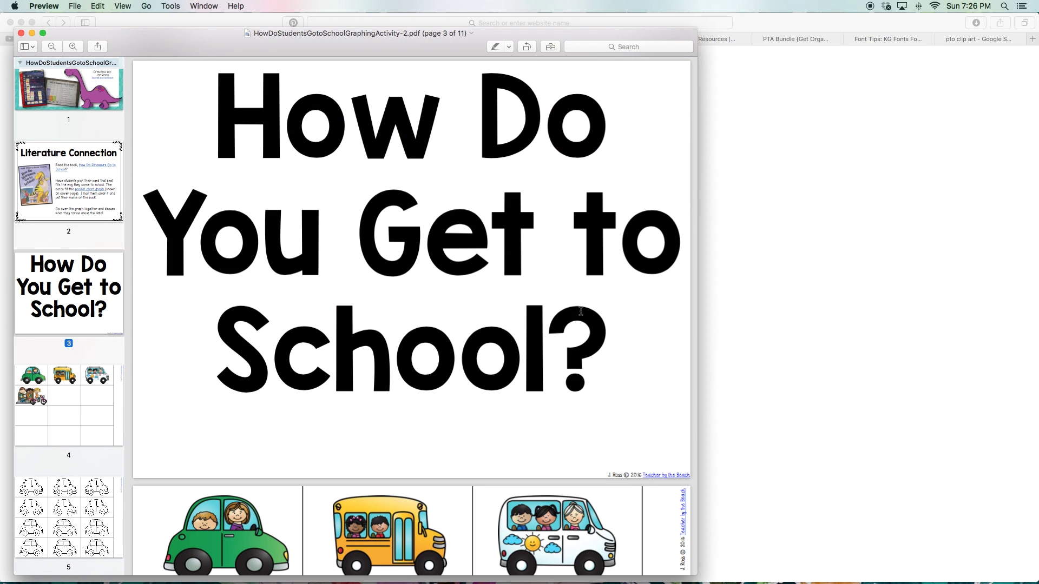
left_click(86, 401)
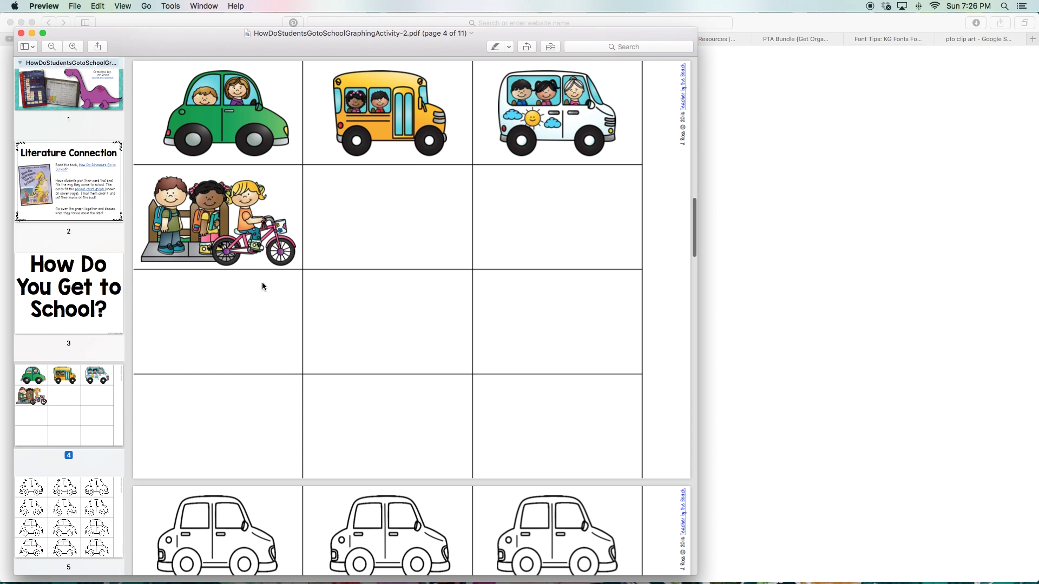
scroll(262, 285, "down", 10)
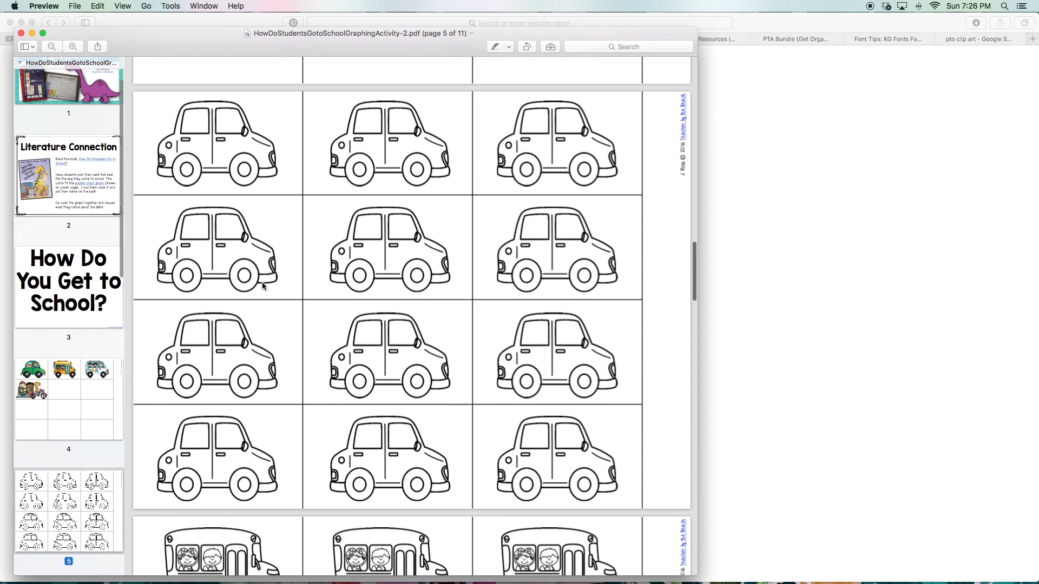
scroll(259, 284, "down", 3)
scroll(257, 285, "down", 2)
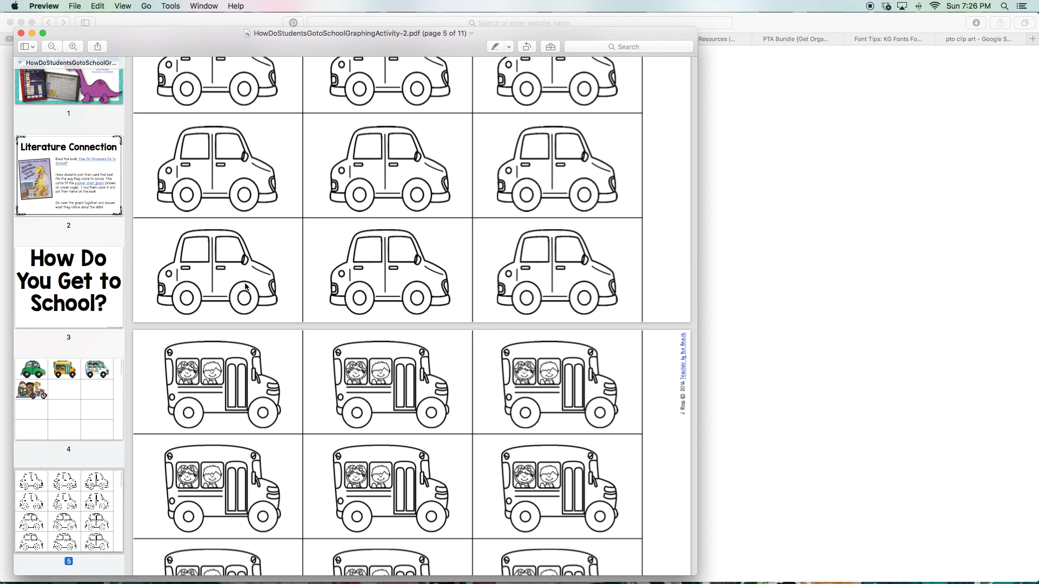
left_click(33, 34)
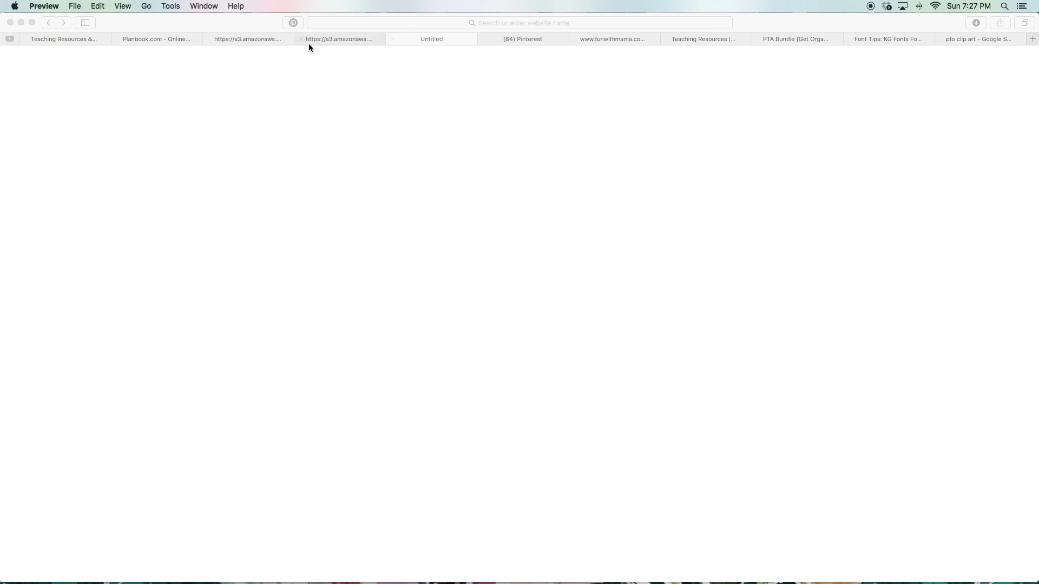
left_click(149, 39)
Review the Centers and Circle Time lessons for Thursday 09/07/2017 and Friday 09/08/2017.
scroll(724, 198, "down", 10)
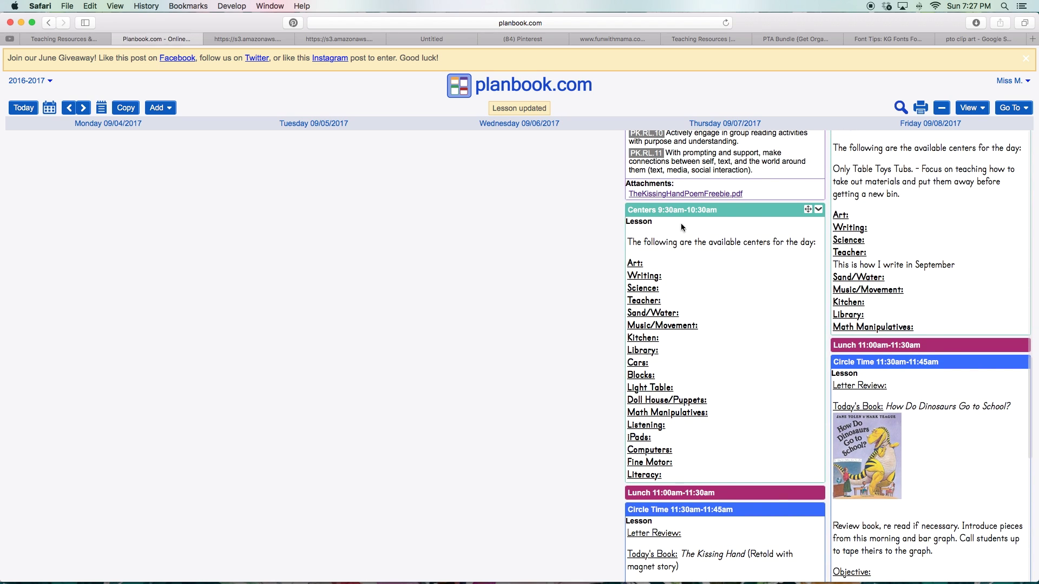
scroll(679, 246, "down", 1)
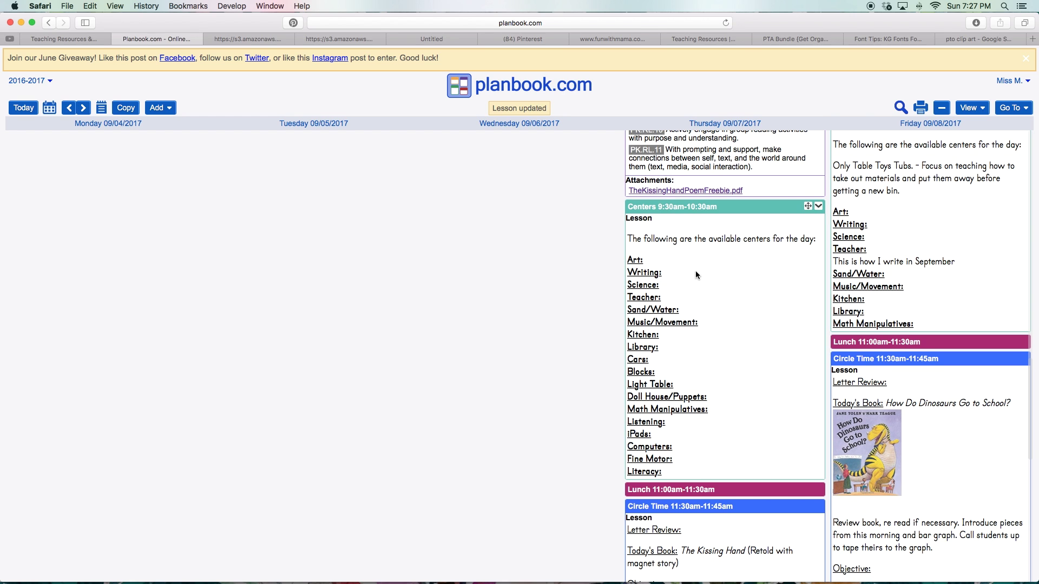
scroll(700, 275, "up", 5)
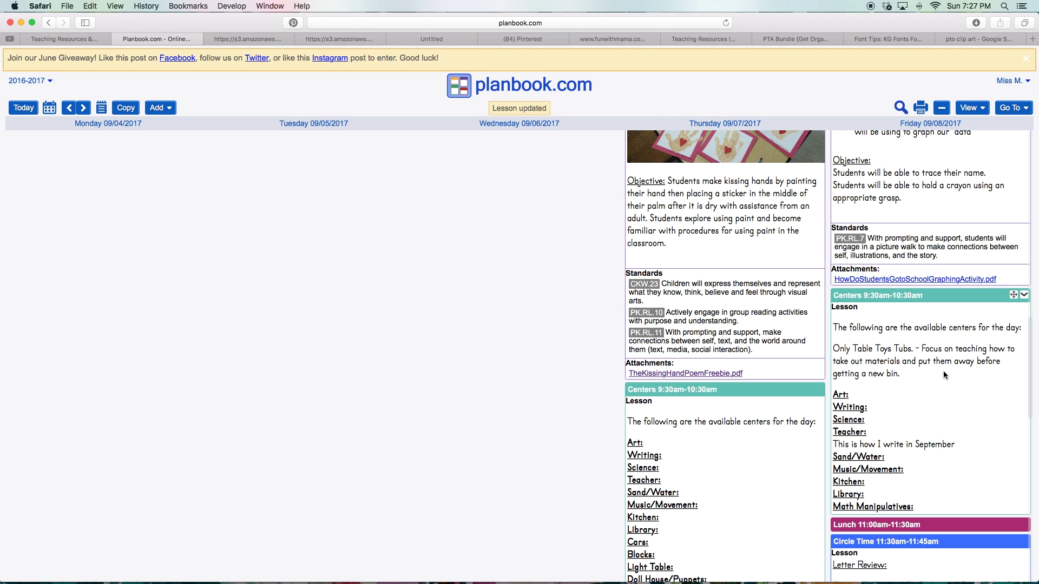
scroll(943, 371, "down", 3)
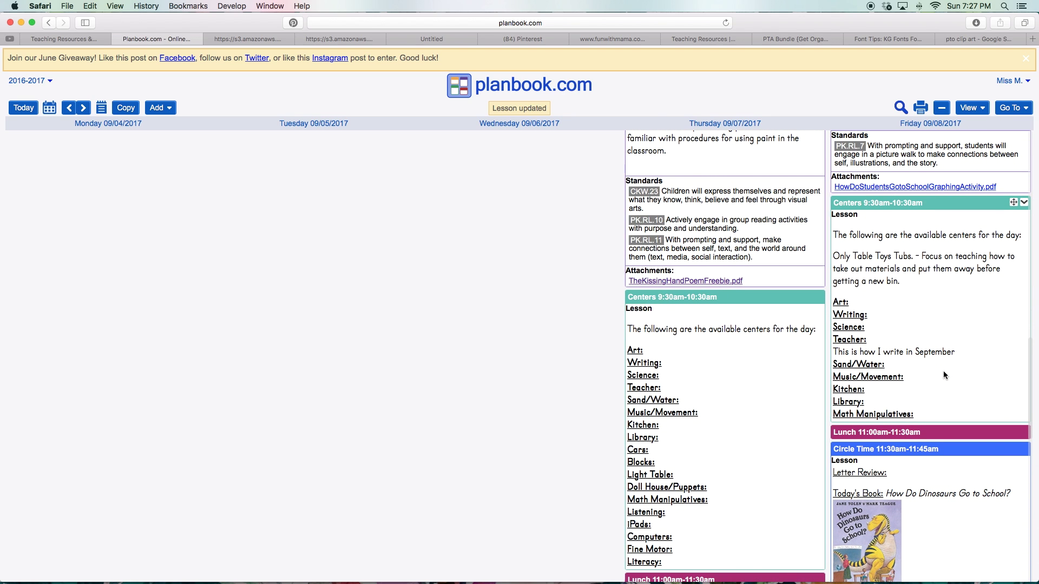
scroll(943, 371, "down", 8)
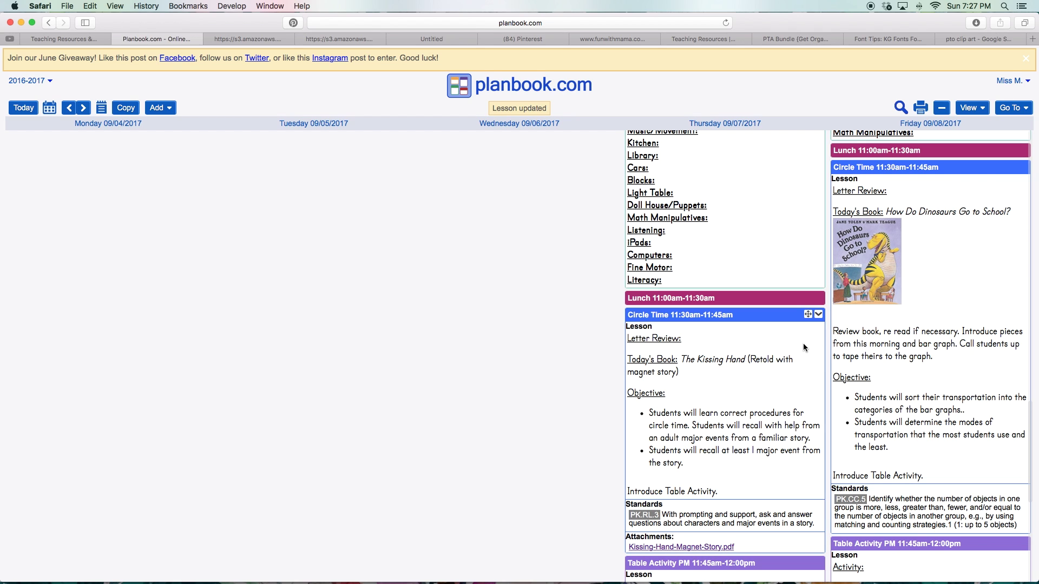
scroll(803, 347, "down", 1)
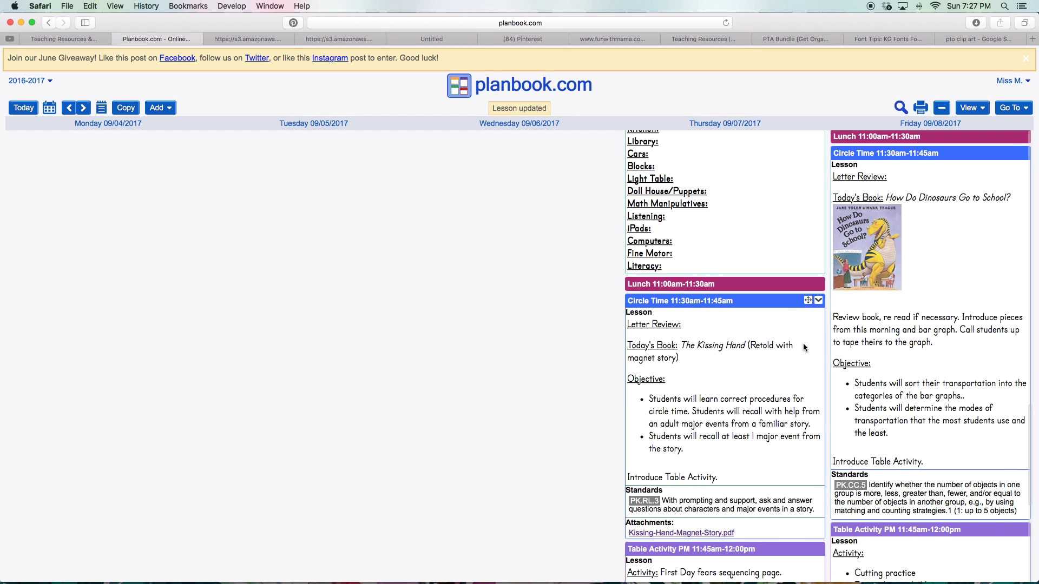
Open Thursday's Circle Time attachment Kissing-Hand-Magnet-Story.pdf, look through its pages and return to the planner.
scroll(804, 346, "down", 4)
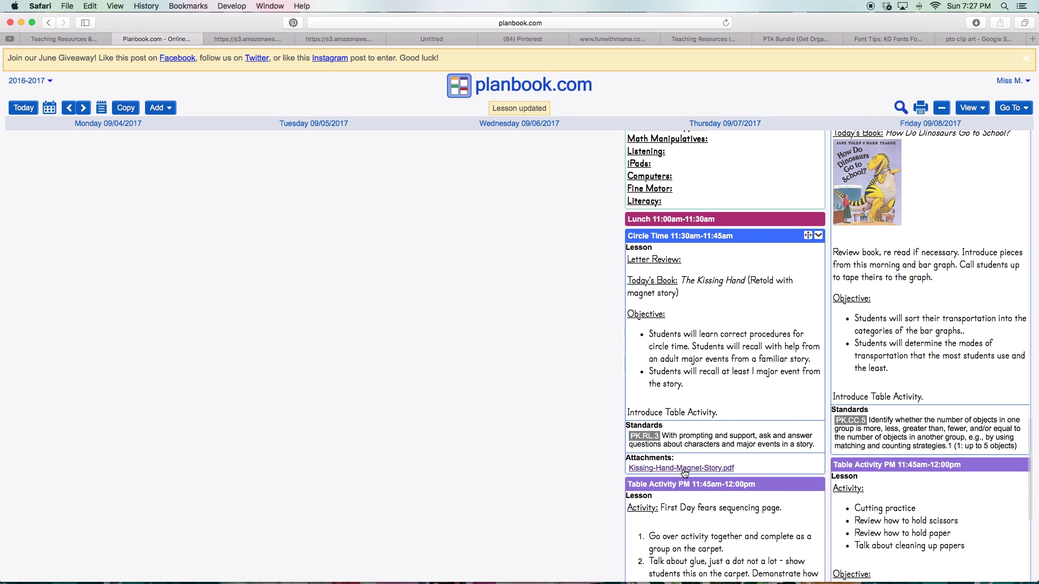
left_click(683, 469)
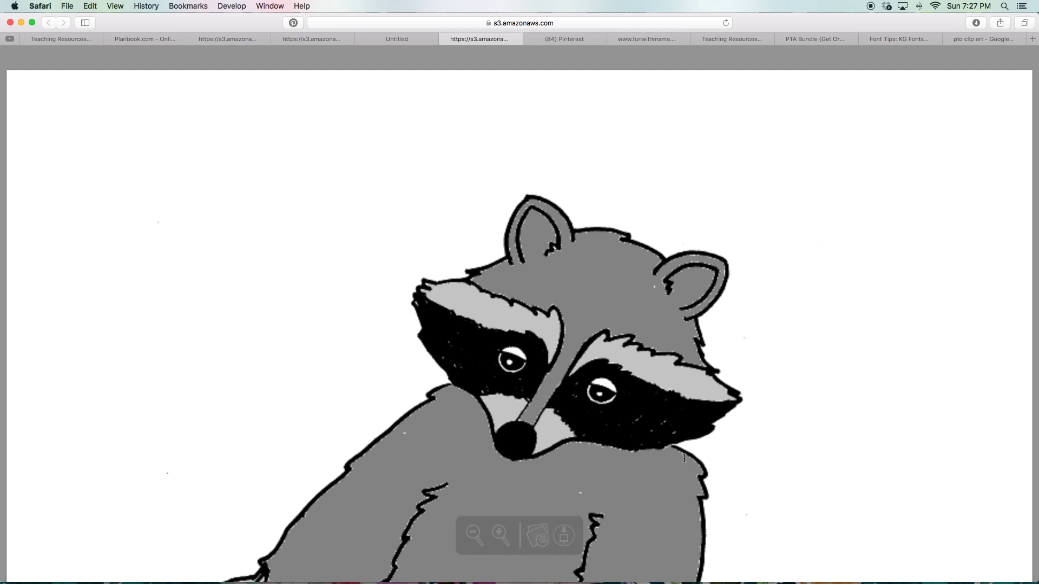
scroll(520, 346, "down", 5)
scroll(519, 346, "down", 20)
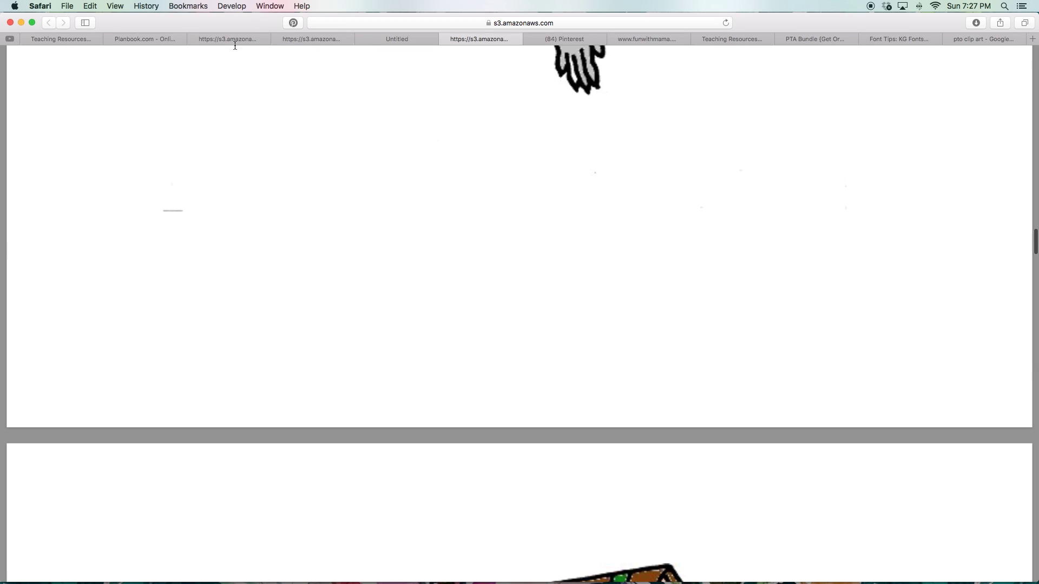
left_click(154, 38)
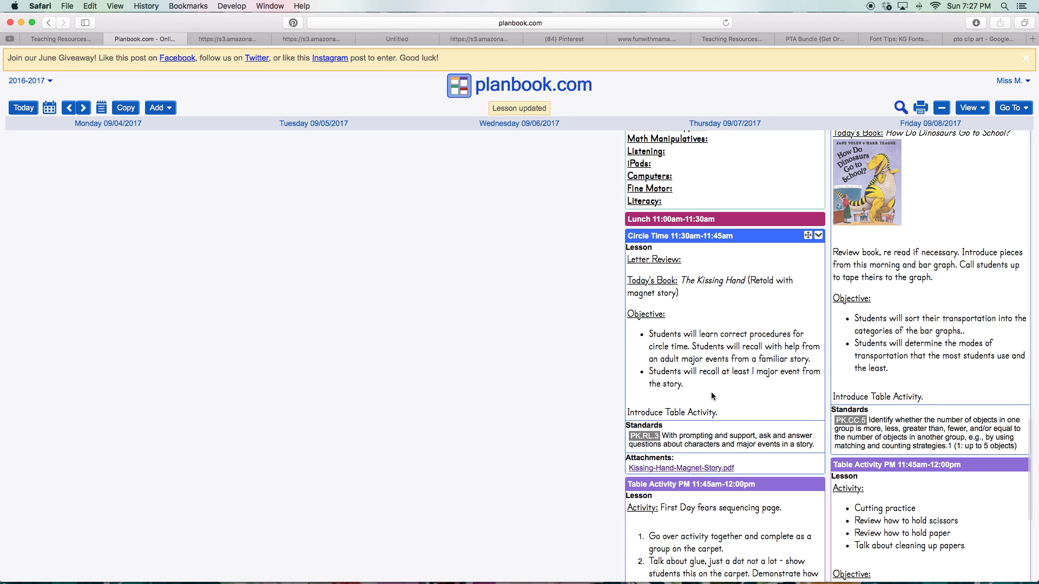
Review Friday's Circle Time graphing lesson and both days' Table Activity PM lessons, including objectives and standards.
scroll(712, 378, "up", 2)
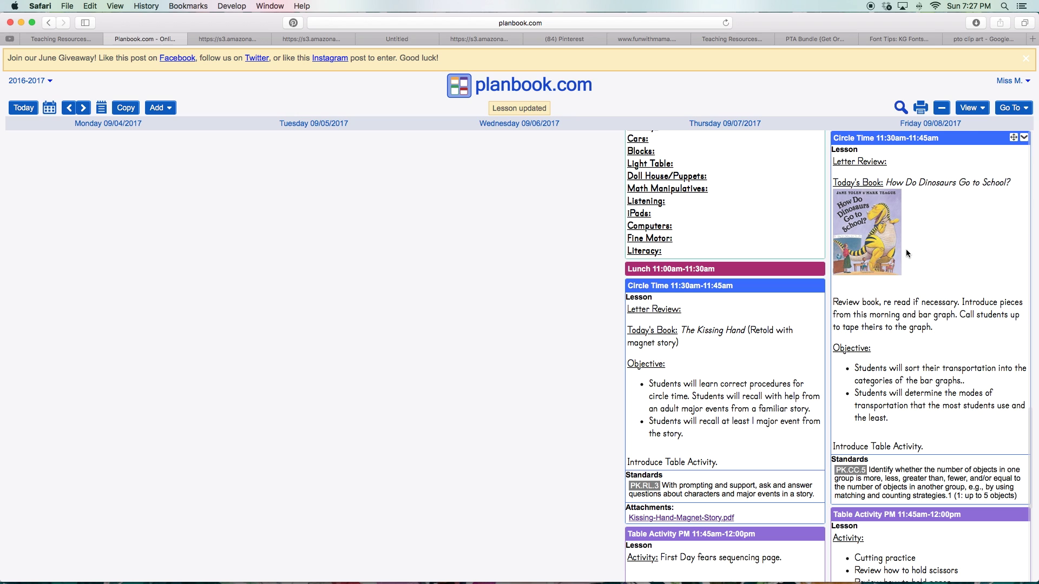
scroll(880, 287, "down", 2)
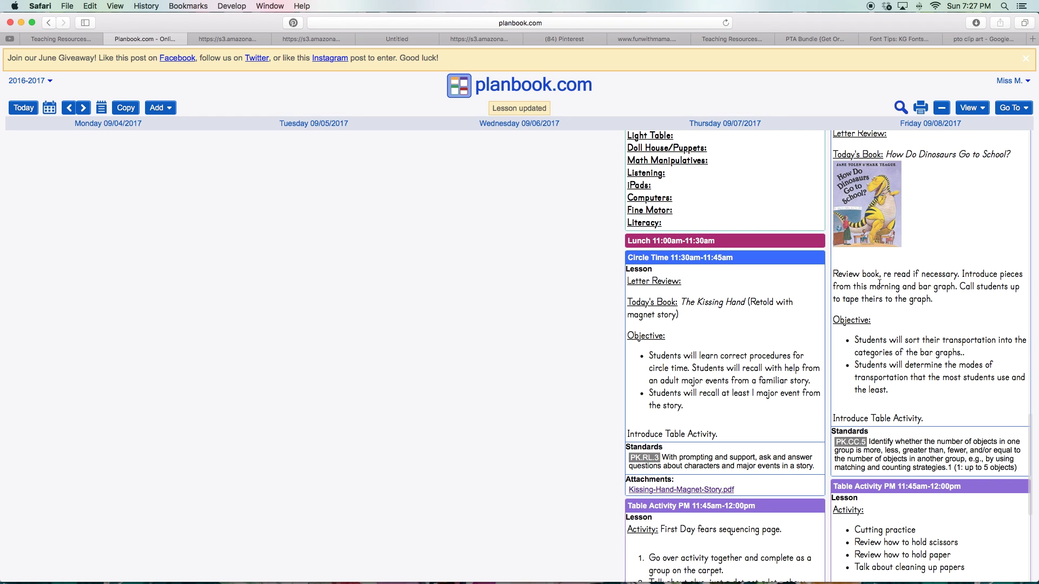
scroll(880, 283, "down", 5)
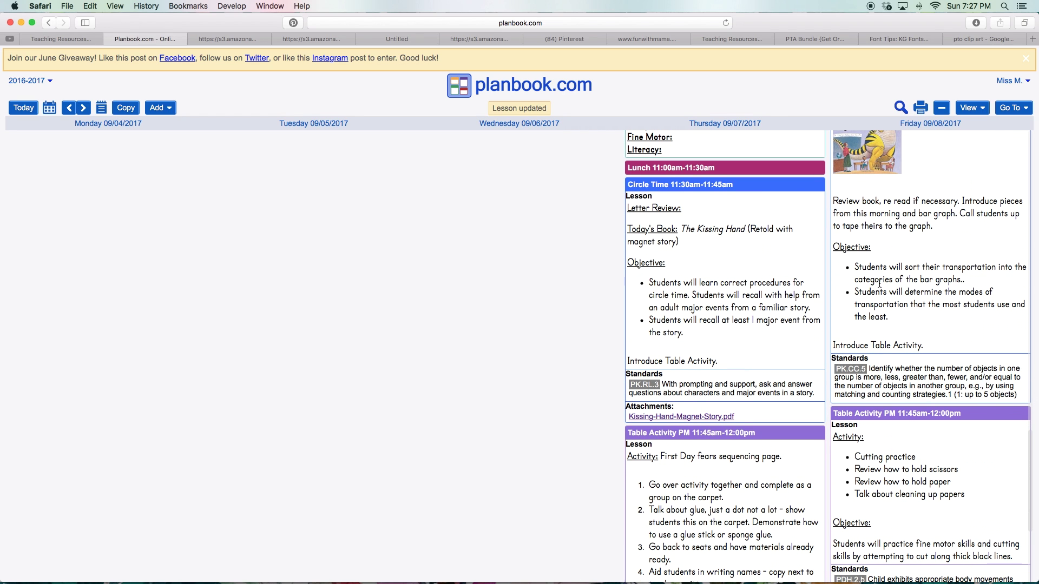
scroll(879, 282, "down", 12)
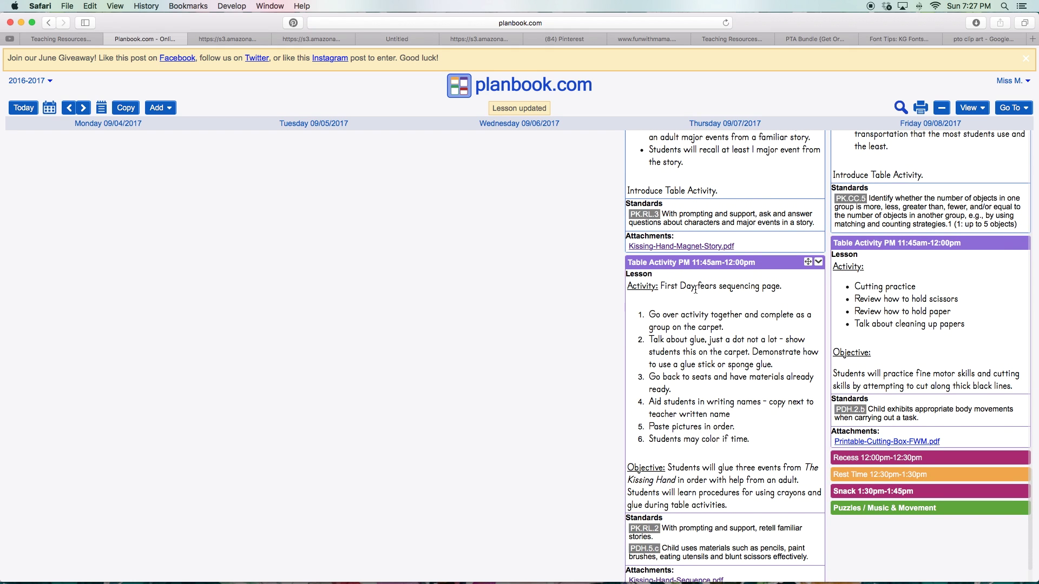
scroll(695, 291, "down", 5)
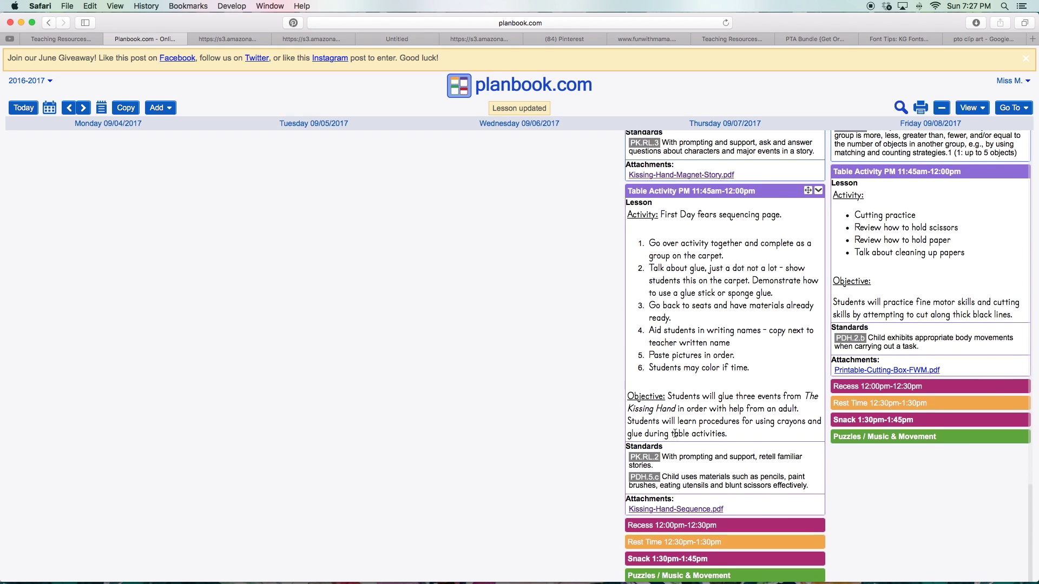
Open Thursday's Table Activity PM attachment Kissing-Hand-Sequence.pdf, view the whole worksheet and return to the planner.
left_click(686, 512)
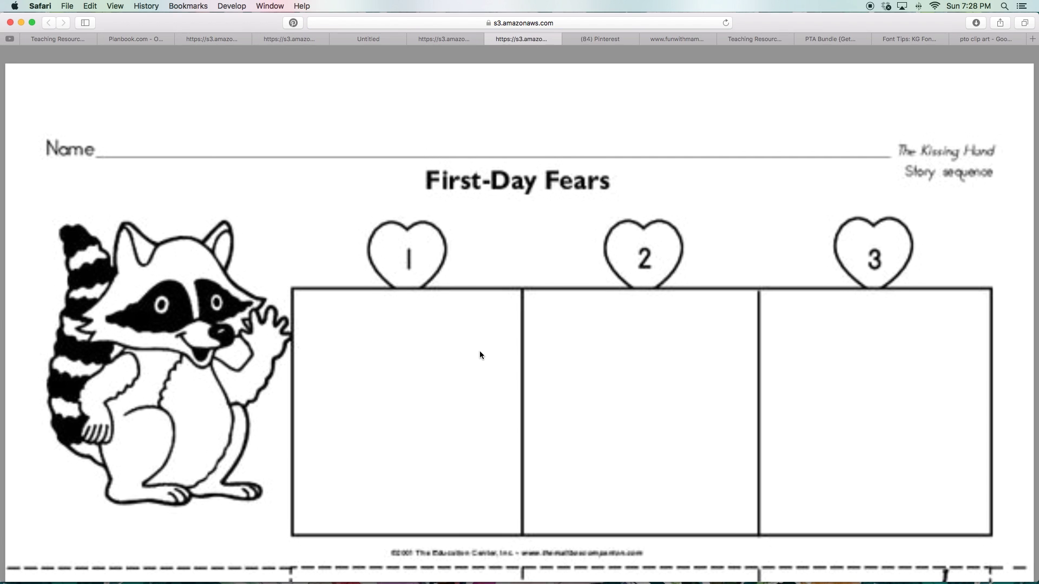
scroll(481, 354, "down", 3)
scroll(480, 355, "down", 5)
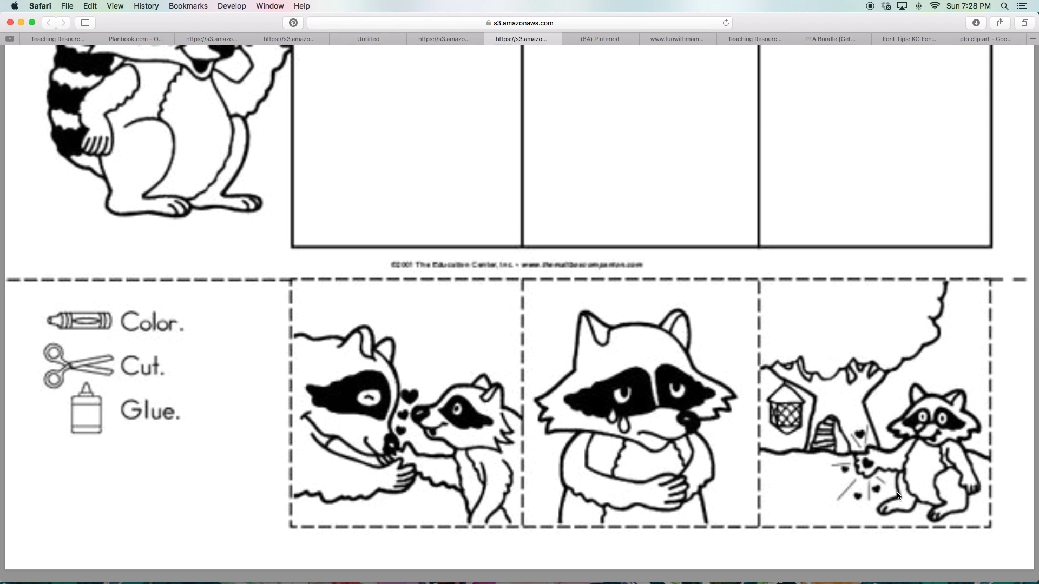
left_click(162, 37)
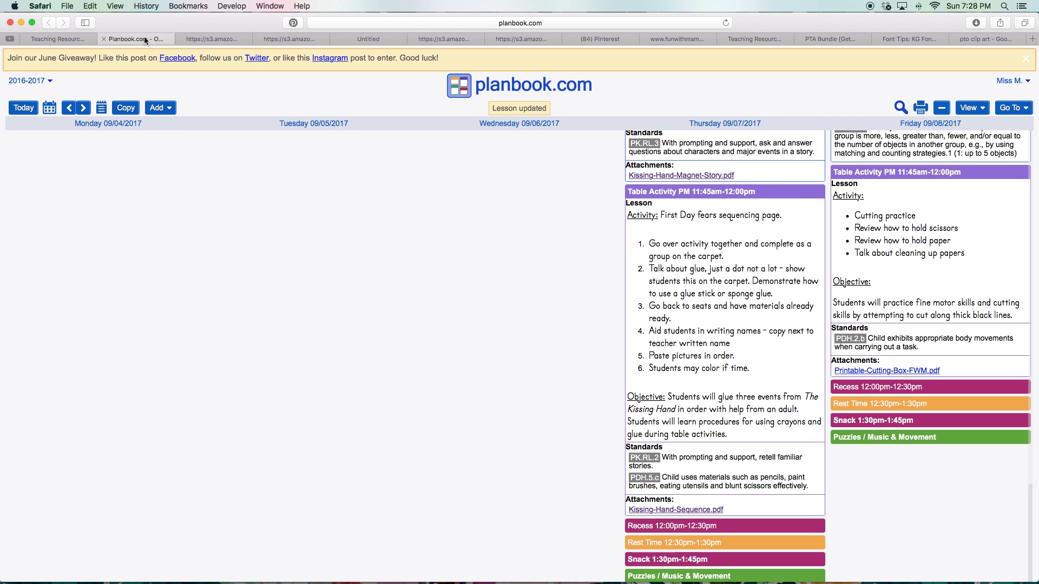
Open Friday's Table Activity PM attachment Printable-Cutting-Box-FWM.pdf.
left_click(898, 371)
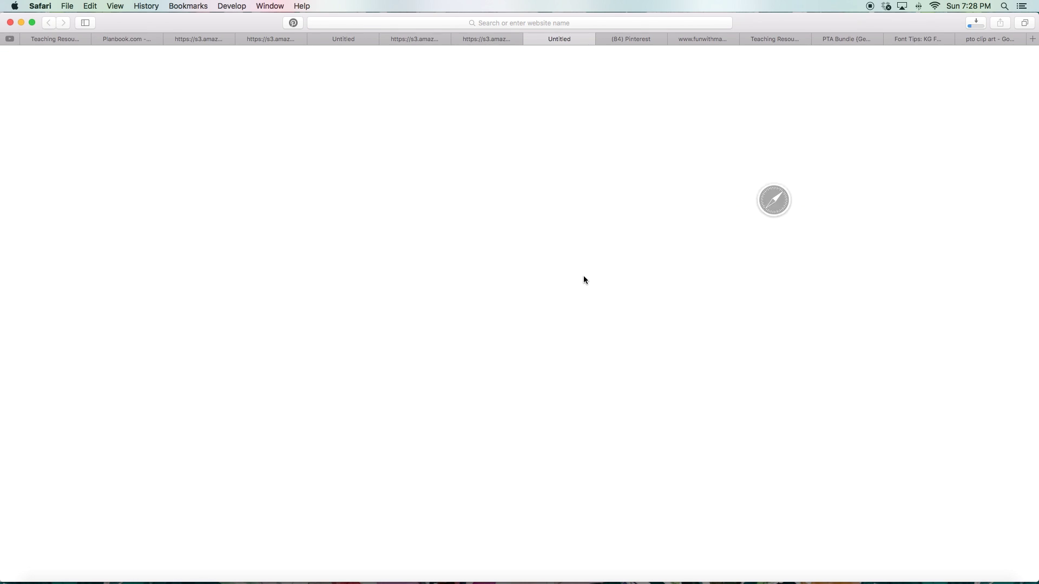